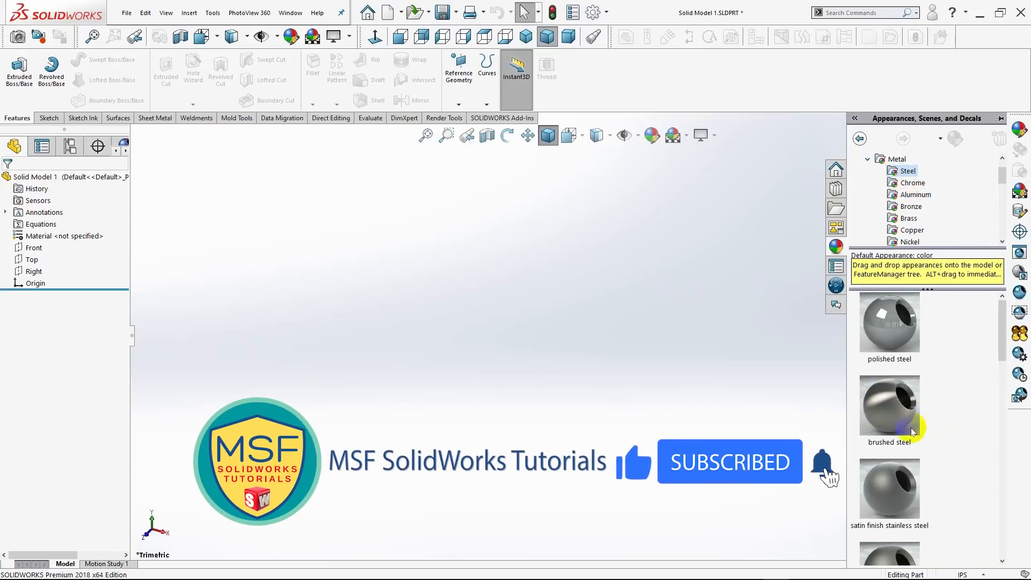
Apply the brushed steel appearance to the part.
left_click(887, 414)
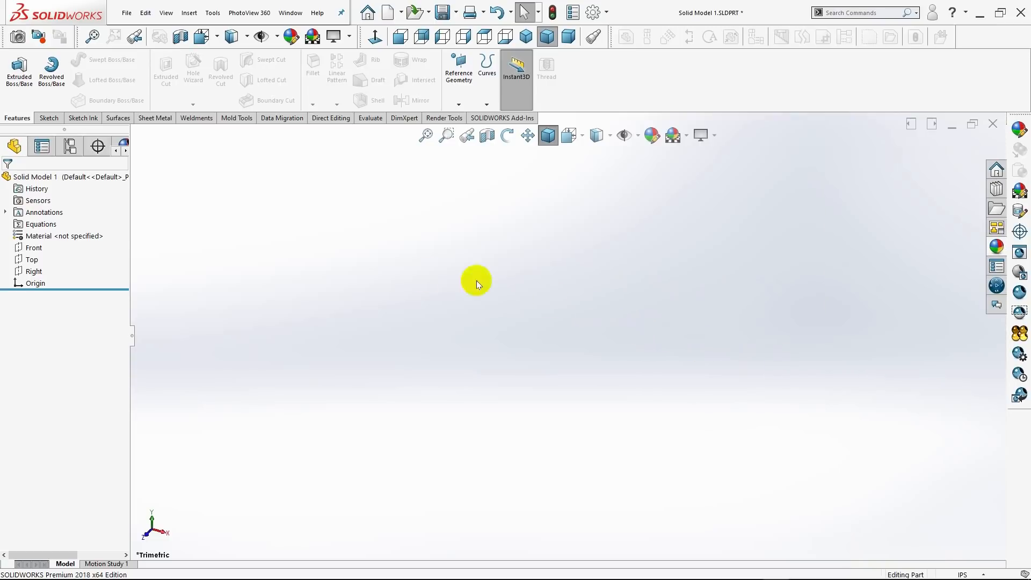
Start a sketch on the Front plane and draw a circle about 2.65 in in diameter centred on the origin.
left_click(28, 250)
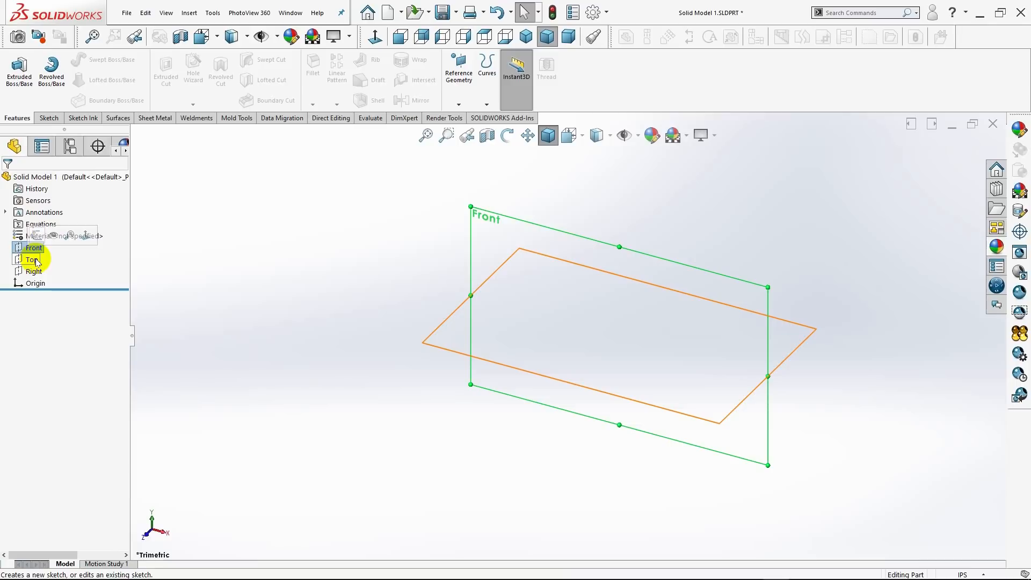
left_click(34, 238)
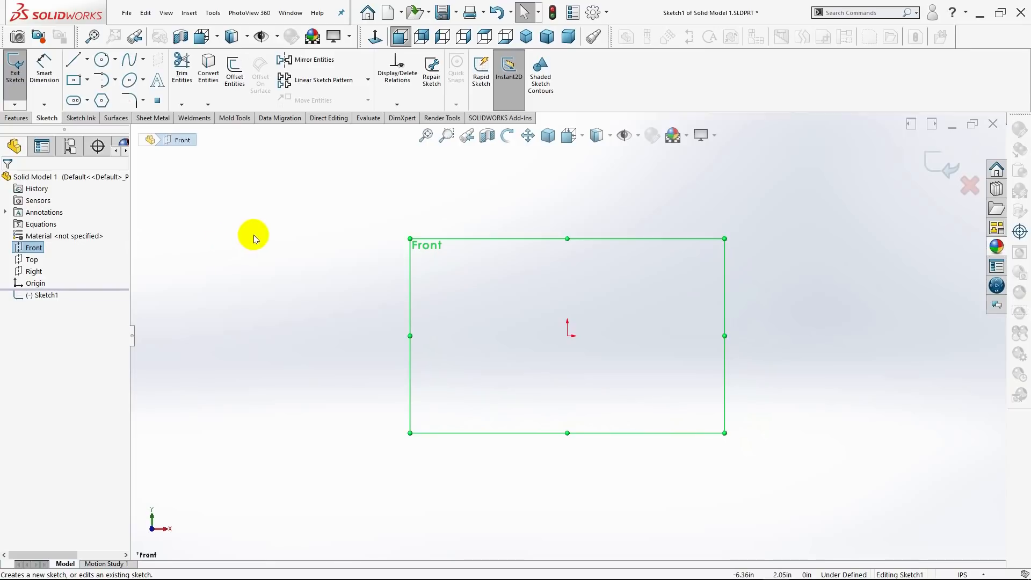
left_click(101, 59)
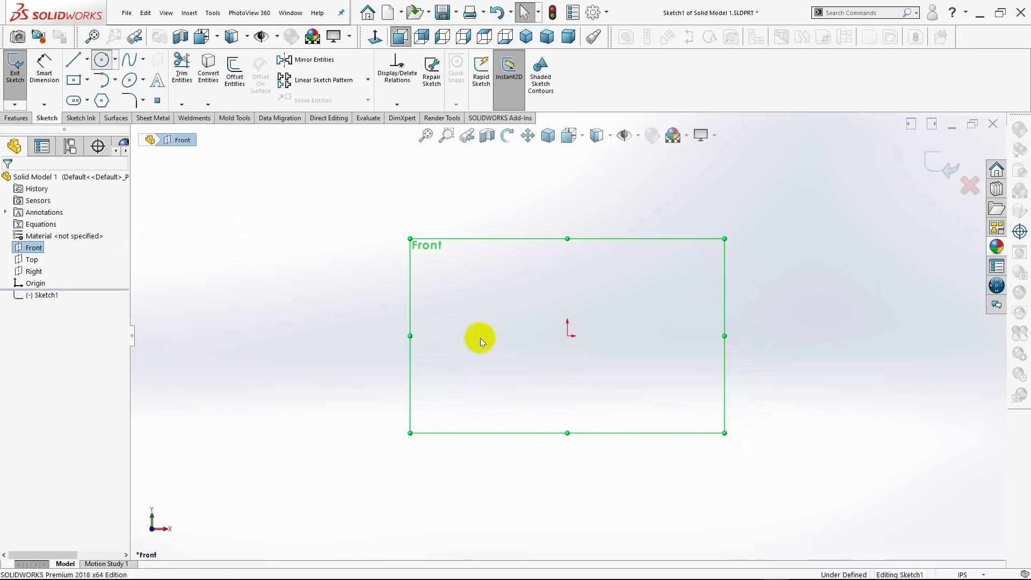
left_click(567, 336)
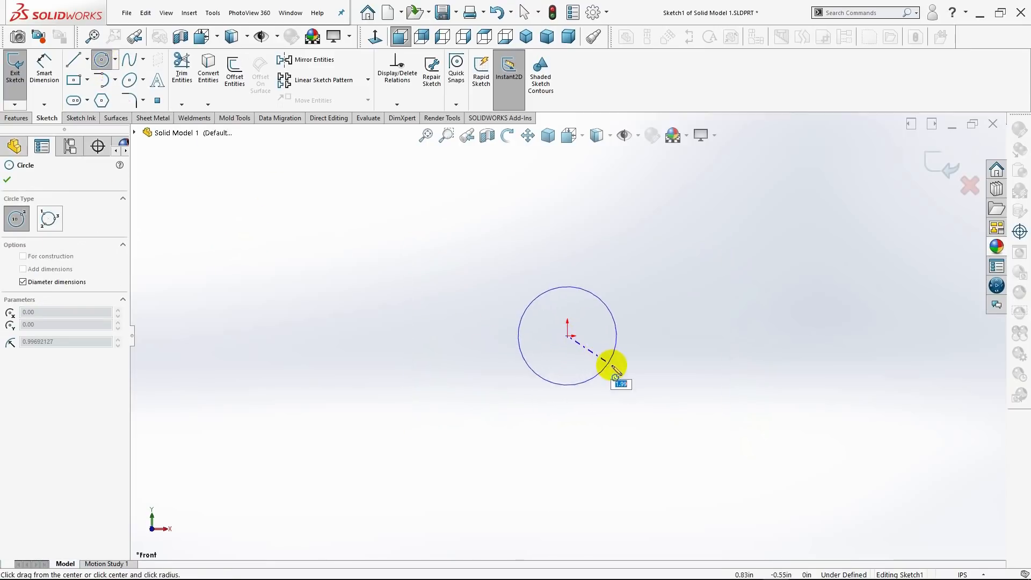
left_click(642, 398)
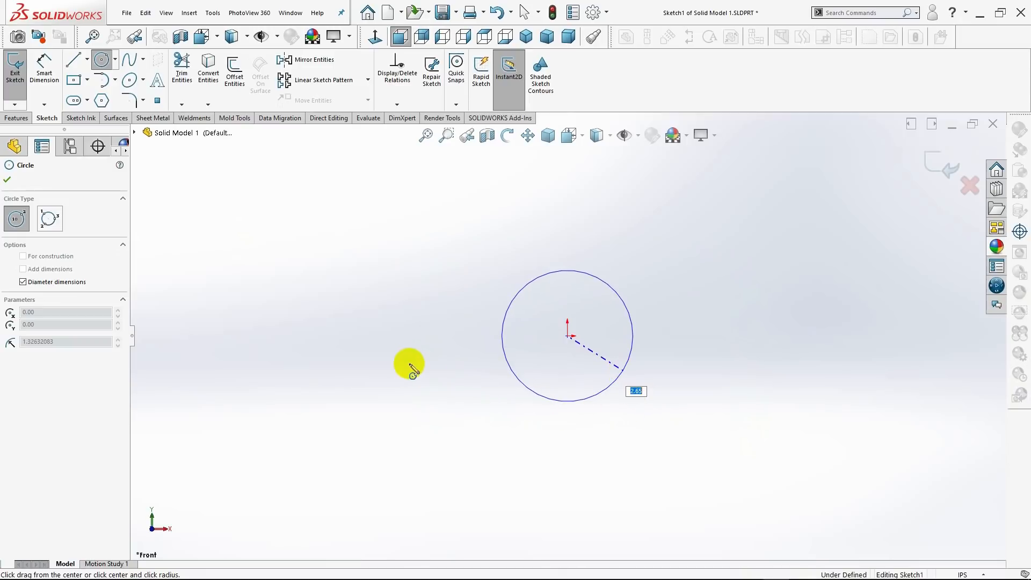
key("Return")
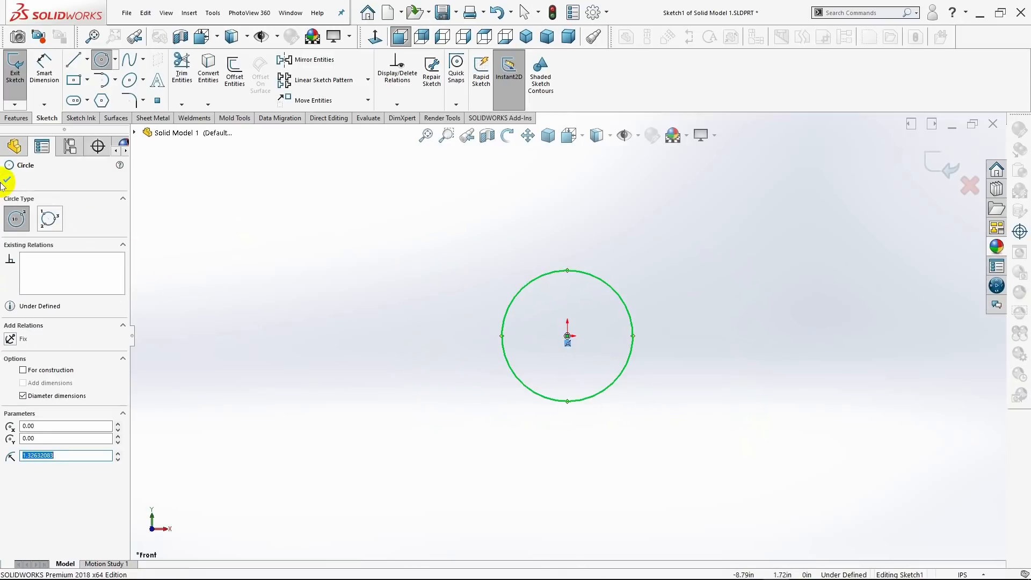
Dimension the circle's diameter as 1.50 in.
left_click(44, 67)
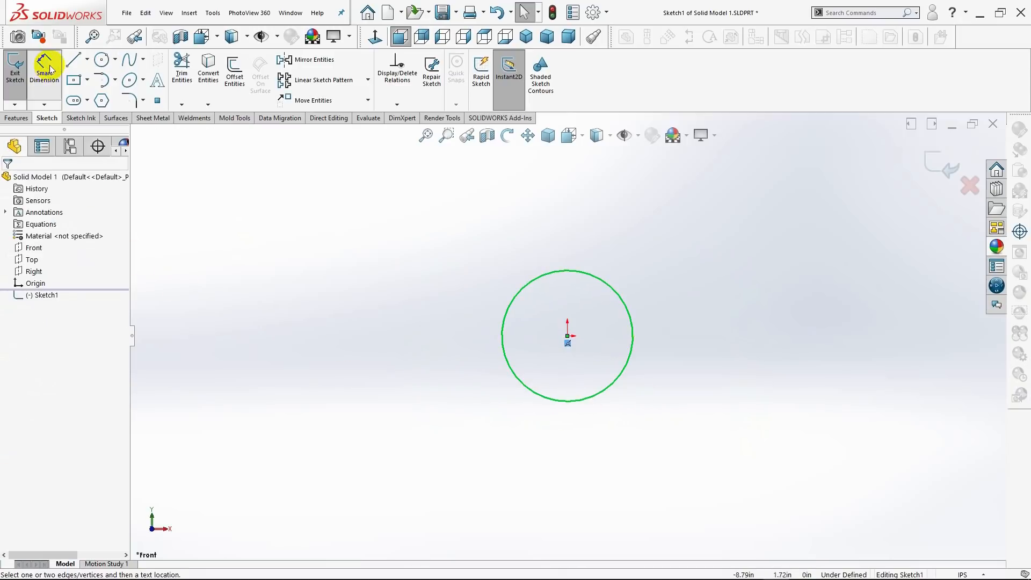
left_click(614, 291)
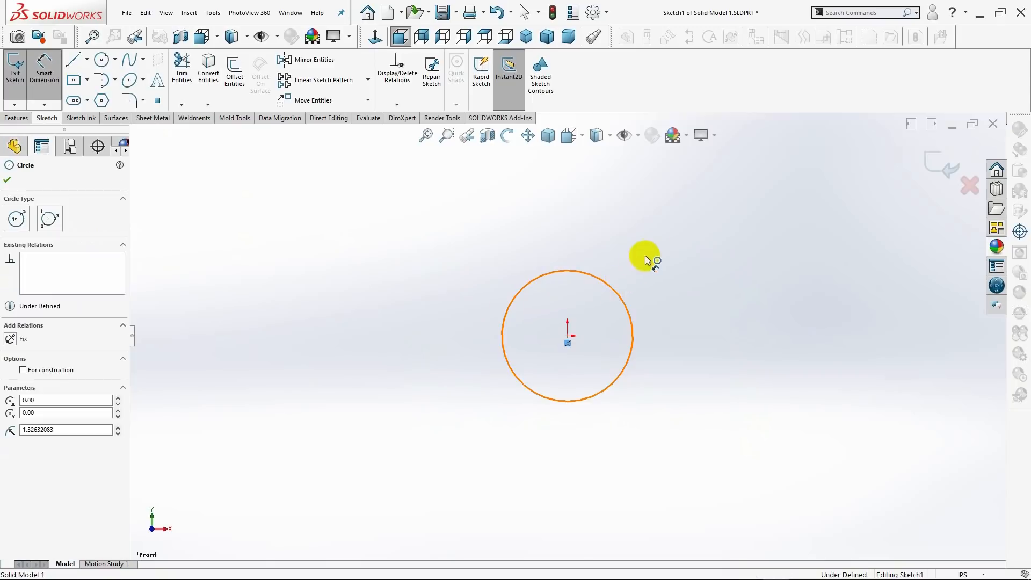
left_click(722, 227)
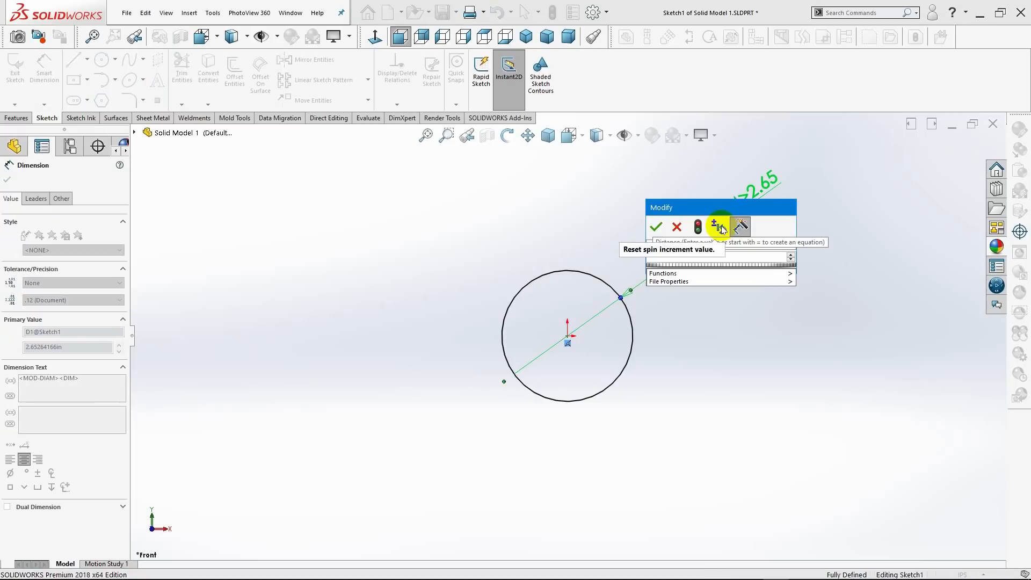
type("1.50")
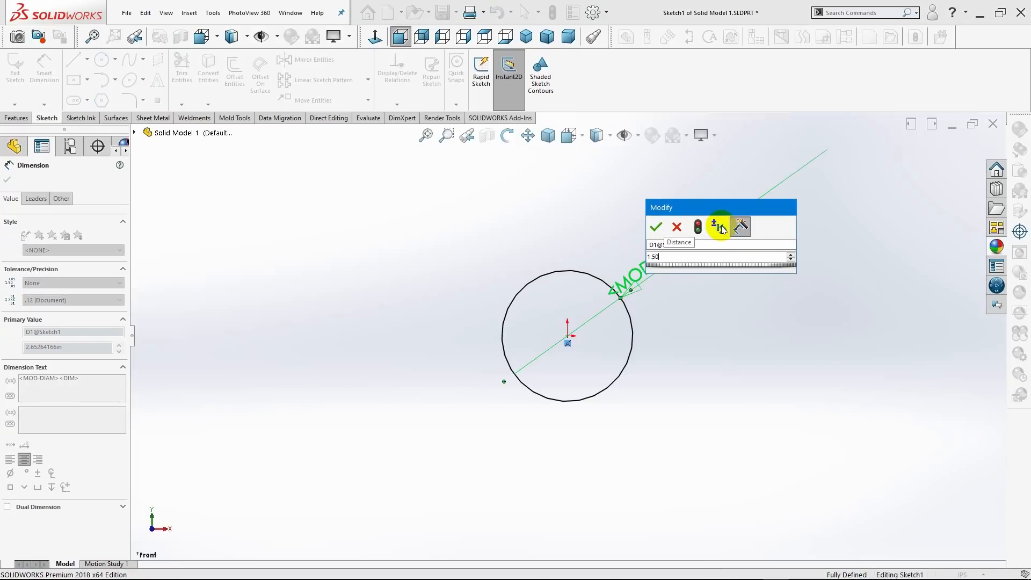
key("Return")
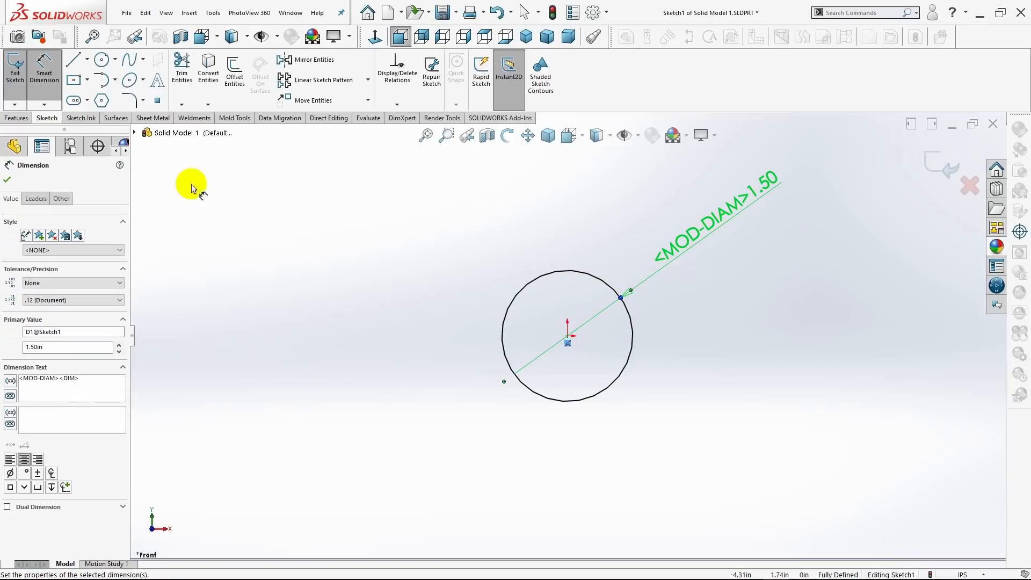
left_click(7, 180)
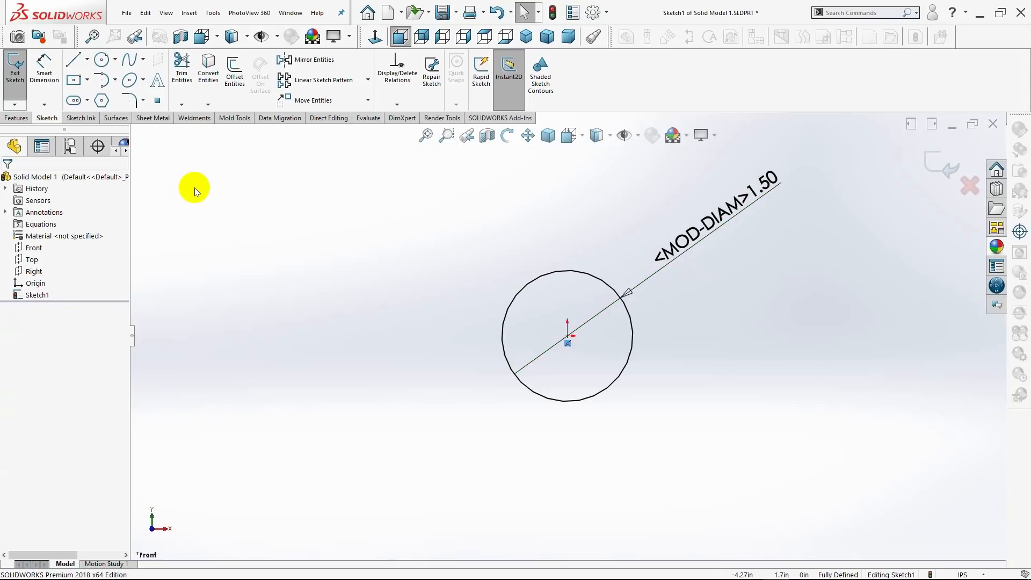
Extrude the circle as a blind boss to a depth of 0.50 in.
left_click(13, 119)
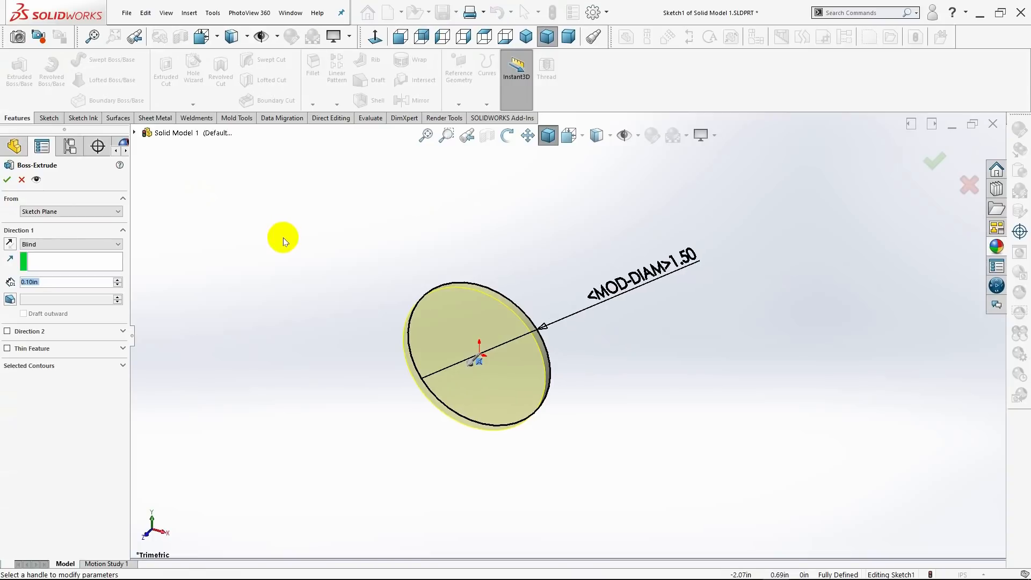
key("BackSpace")
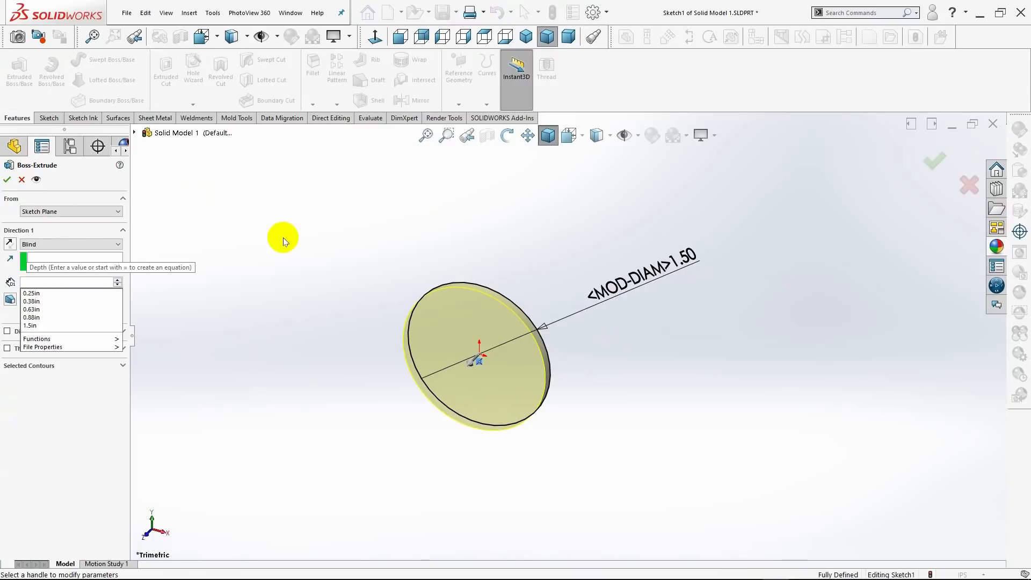
type(".50")
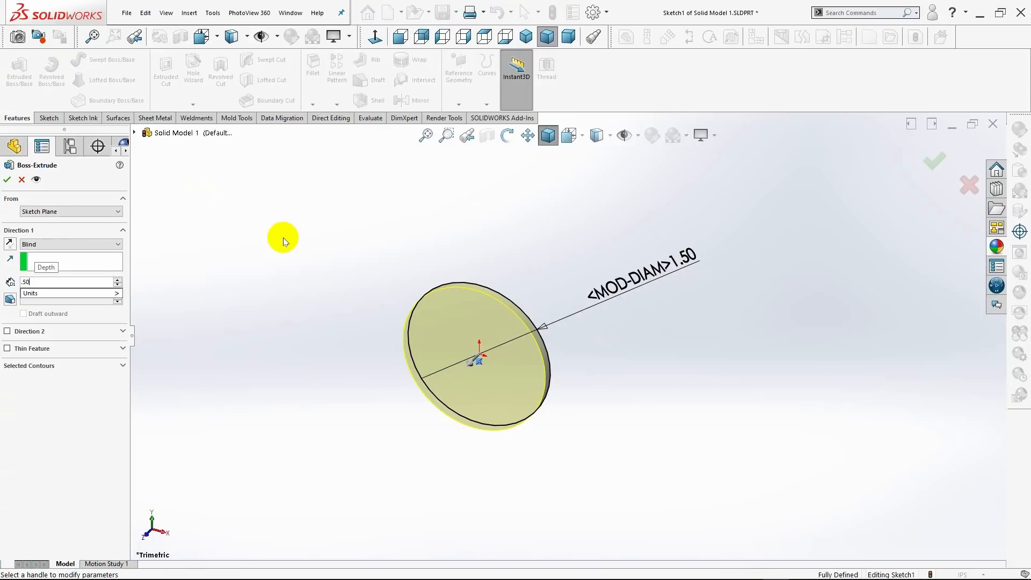
key("Return")
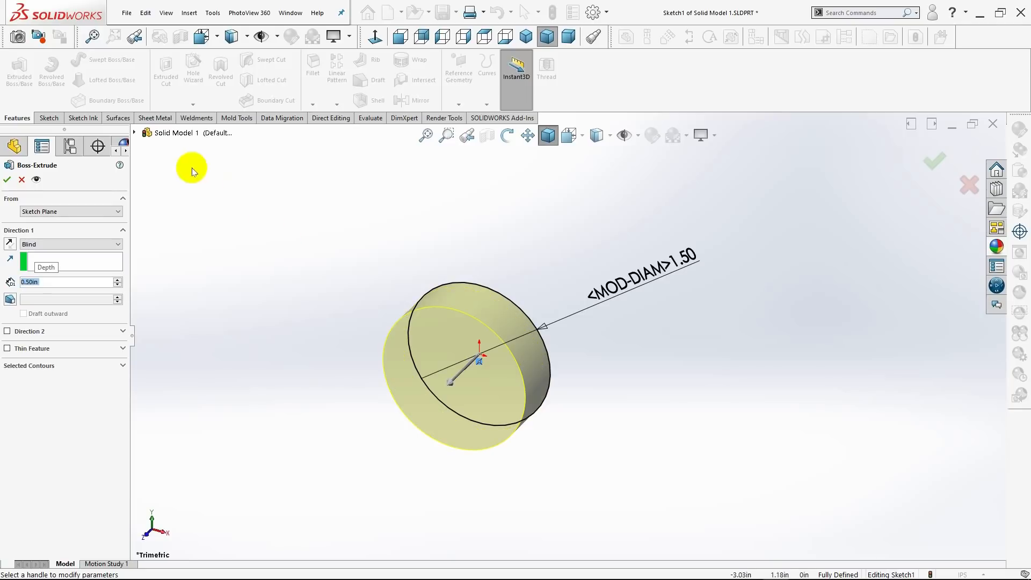
left_click(11, 181)
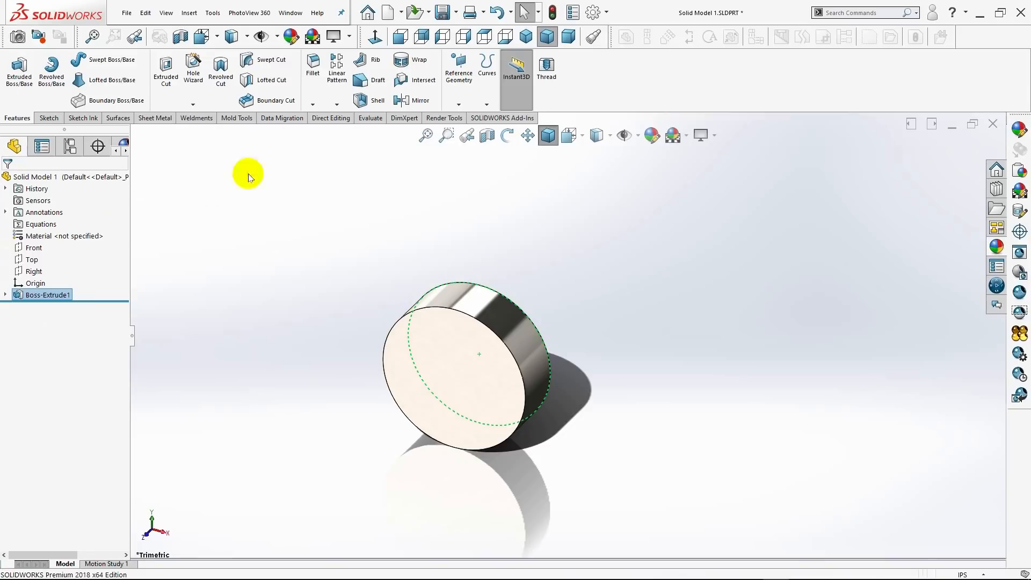
Start a new sketch on the Right plane.
left_click(525, 42)
left_click(785, 291)
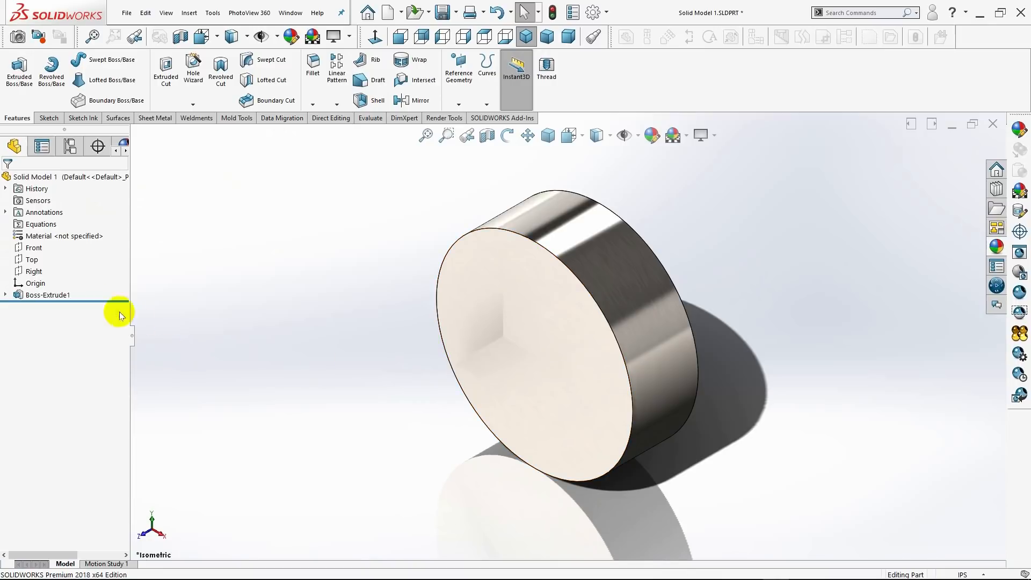
left_click(32, 248)
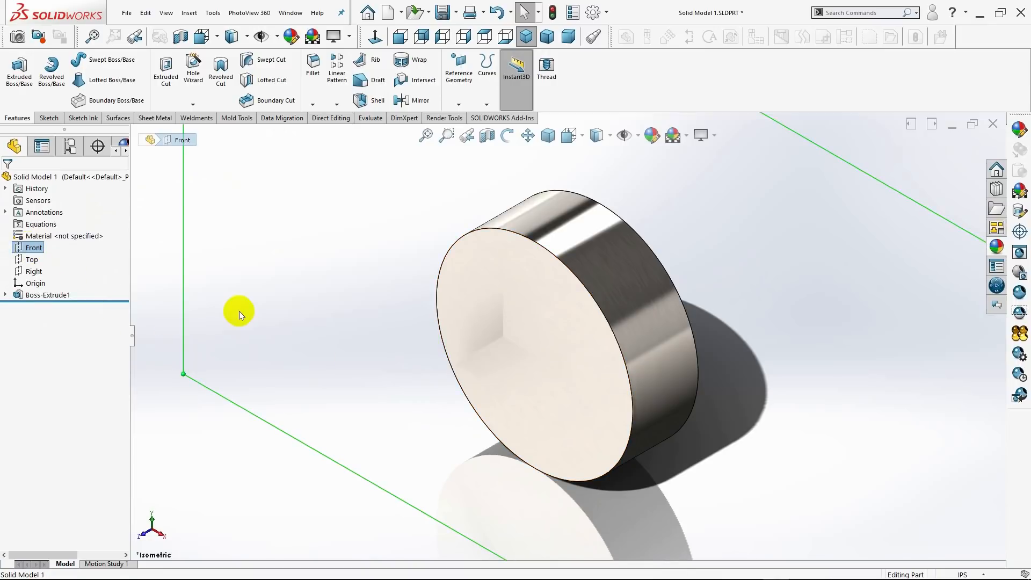
key("z")
scroll(338, 319, "up", 2)
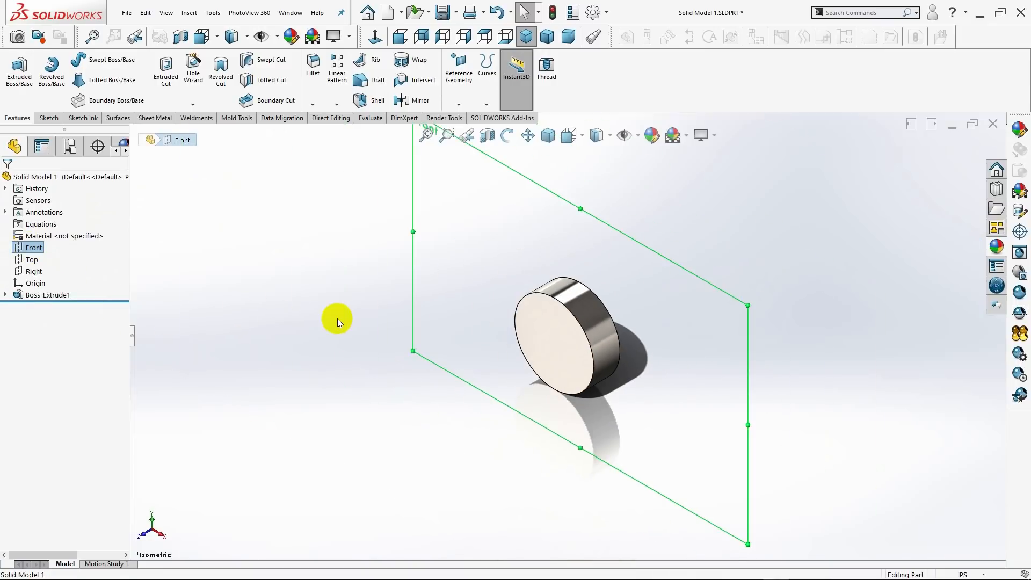
left_click(24, 260)
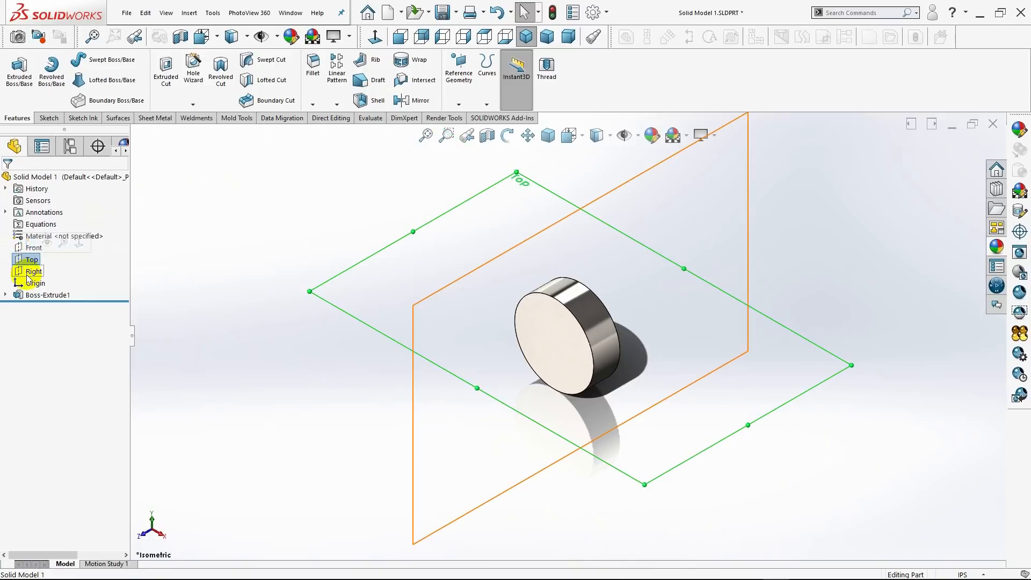
left_click(30, 272)
left_click(36, 259)
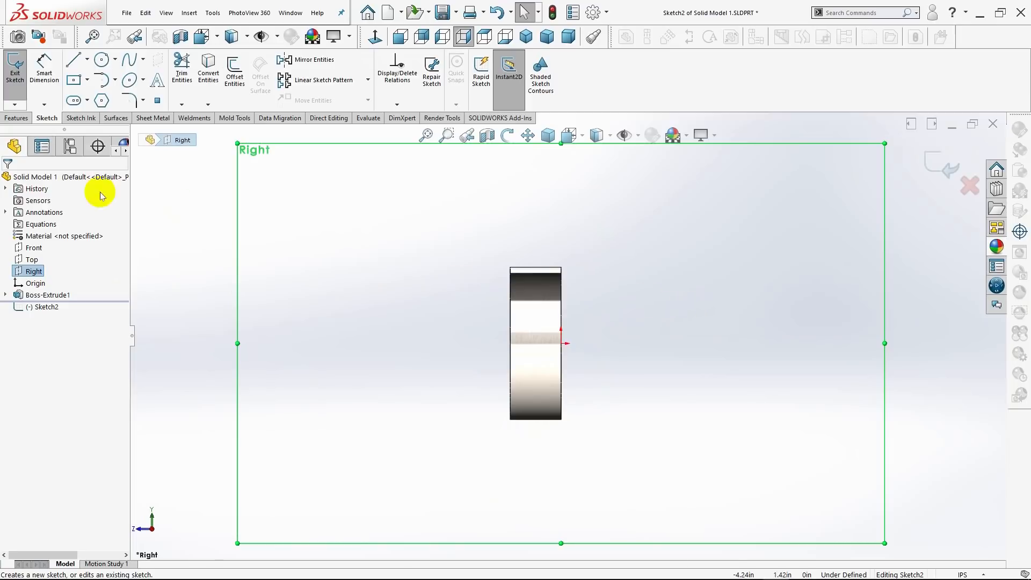
Sketch a horizontal centerline about 1.7 in long from the origin, extending away from the disc.
left_click(74, 59)
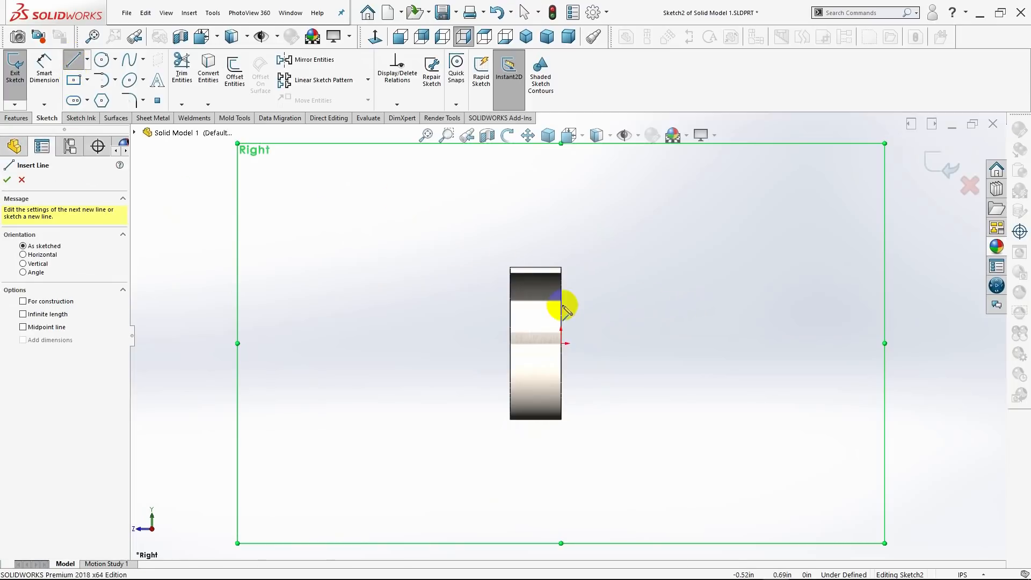
left_click(86, 60)
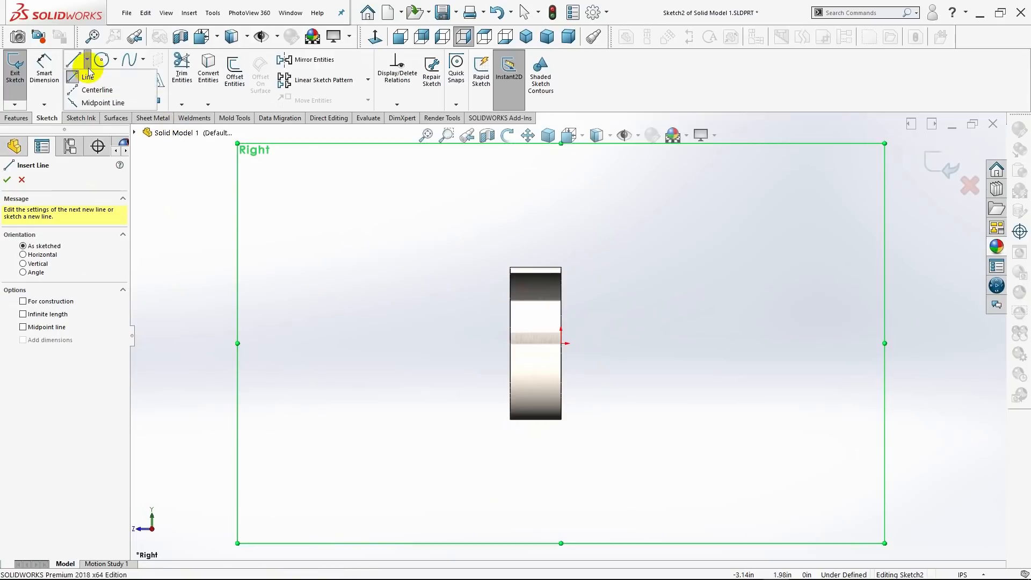
left_click(93, 90)
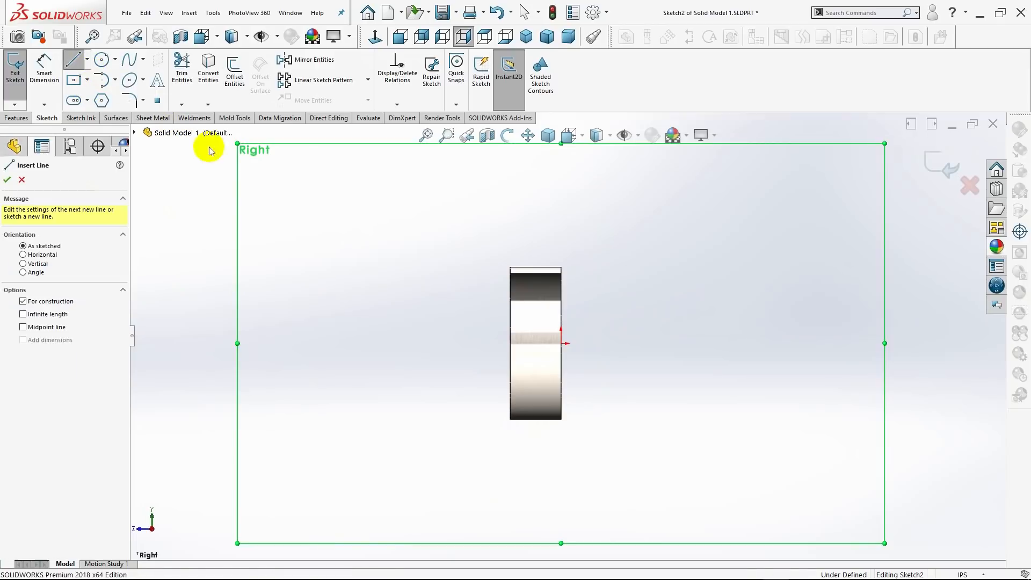
left_click(562, 343)
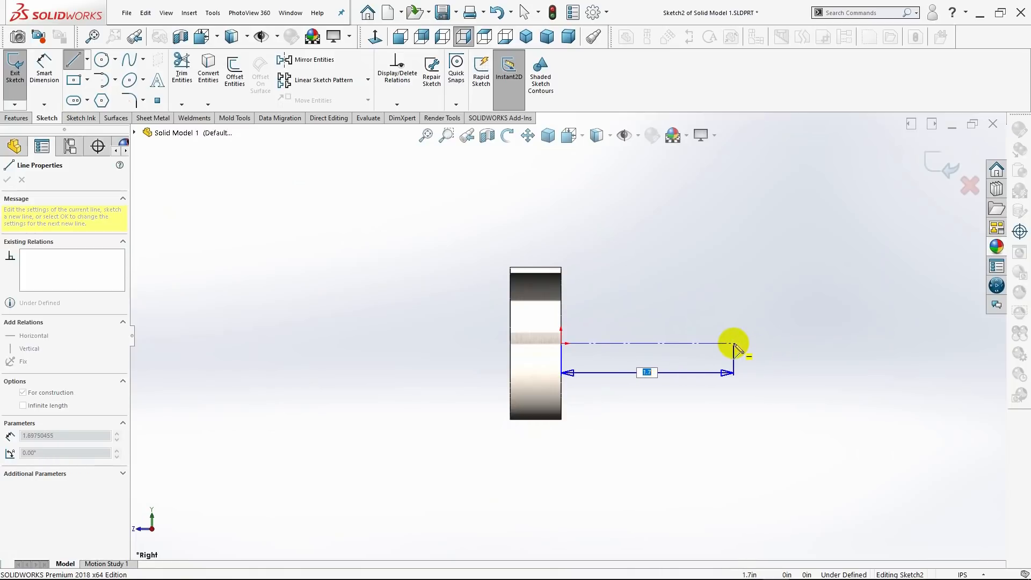
left_click(734, 343)
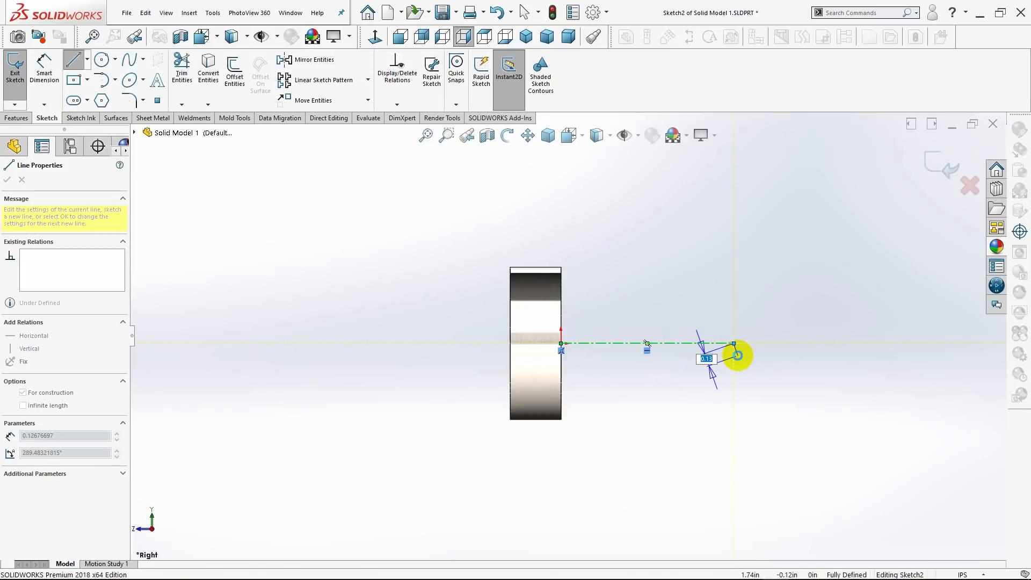
key("Escape")
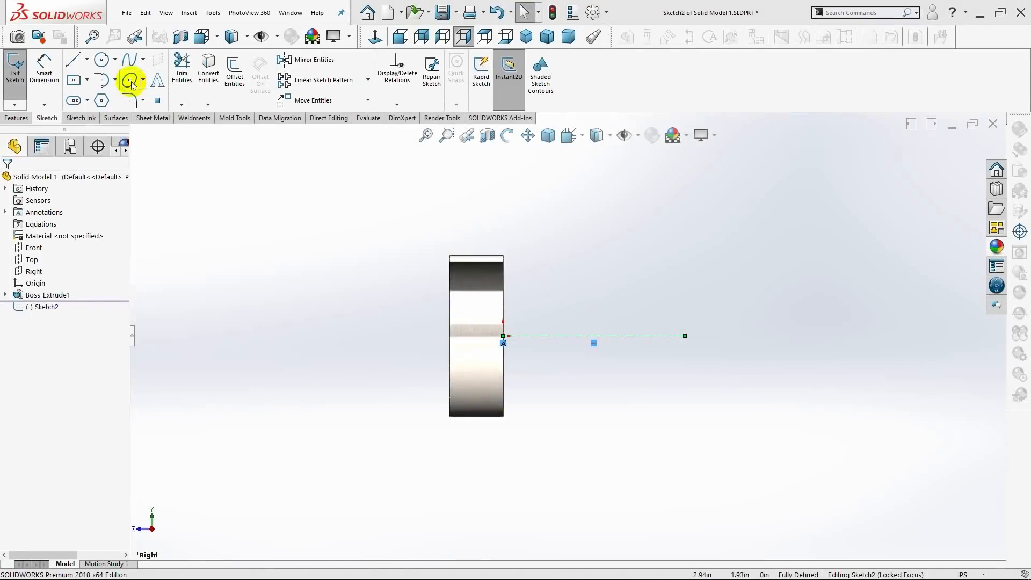
Sketch a horizontal line about 1.26 in long from the disc's upper back corner and a vertical line down to the disc's lower edge level.
left_click(74, 60)
left_click_drag(477, 254, 504, 256)
left_click(503, 256)
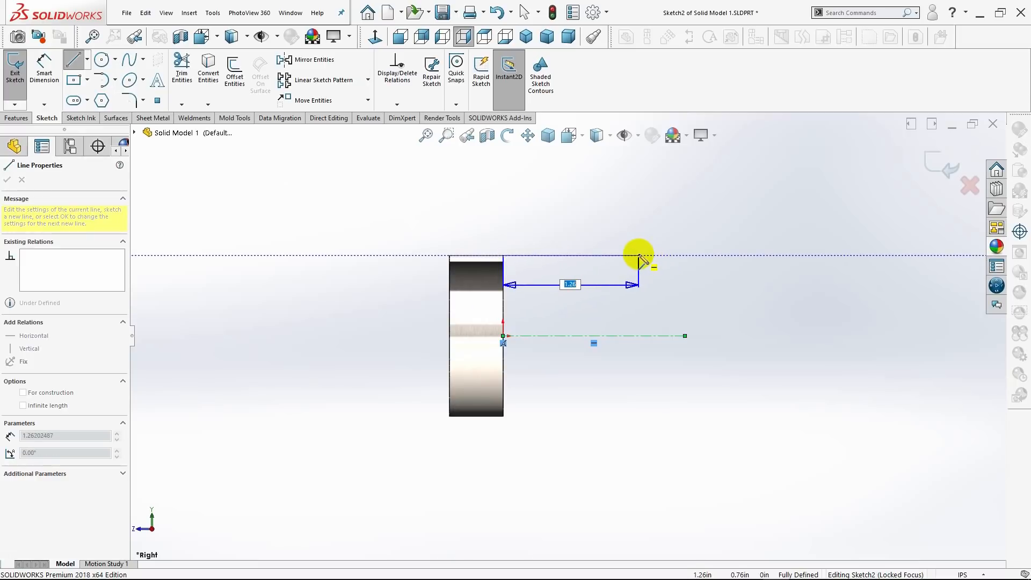
left_click(638, 255)
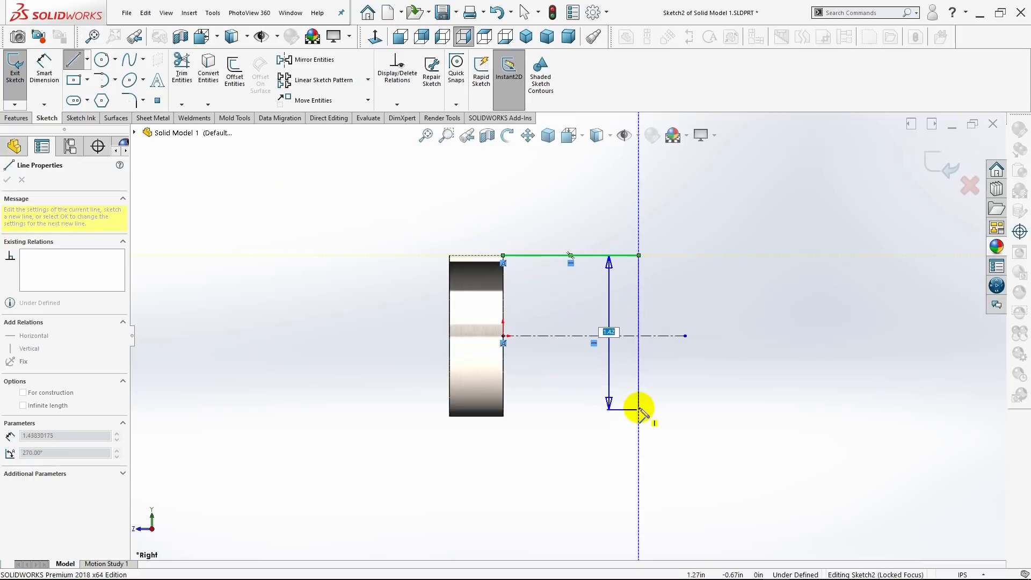
left_click(639, 415)
key("Escape")
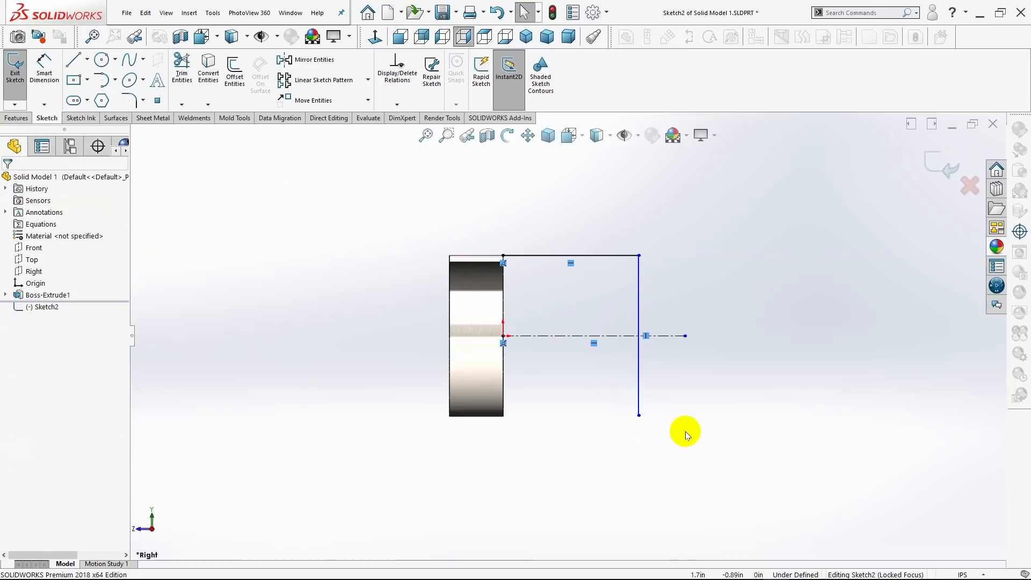
left_click(74, 59)
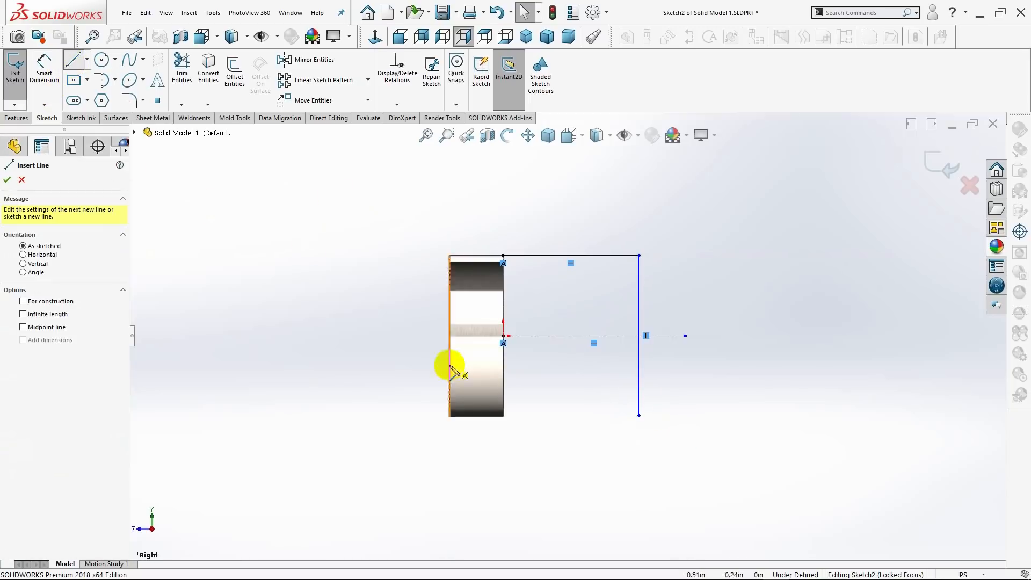
left_click(505, 415)
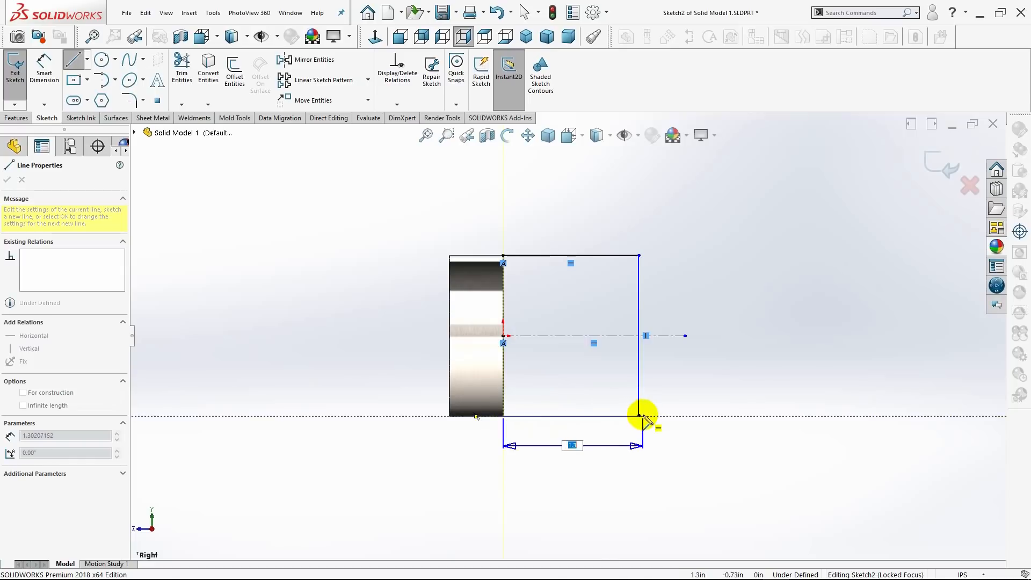
key("Escape")
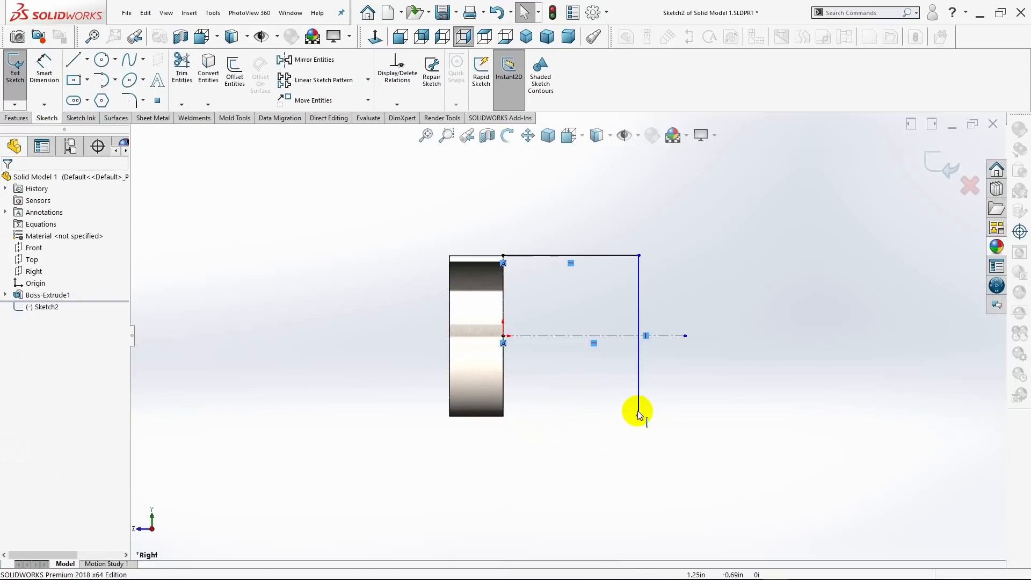
Delete the vertical line and sketch a horizontal line about 1.26 in long from the disc's lower back corner.
left_click(638, 404)
key("Delete")
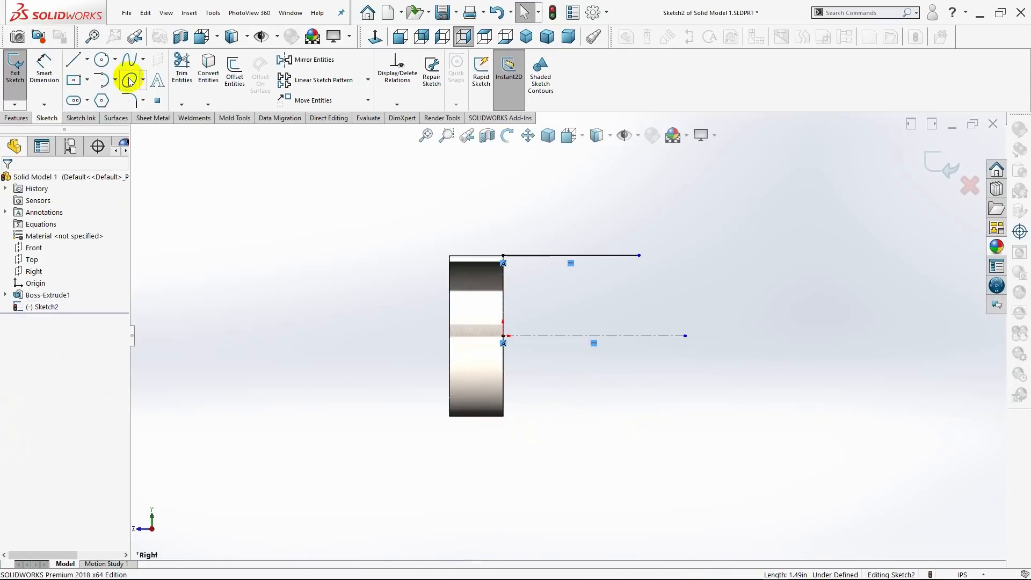
left_click(73, 60)
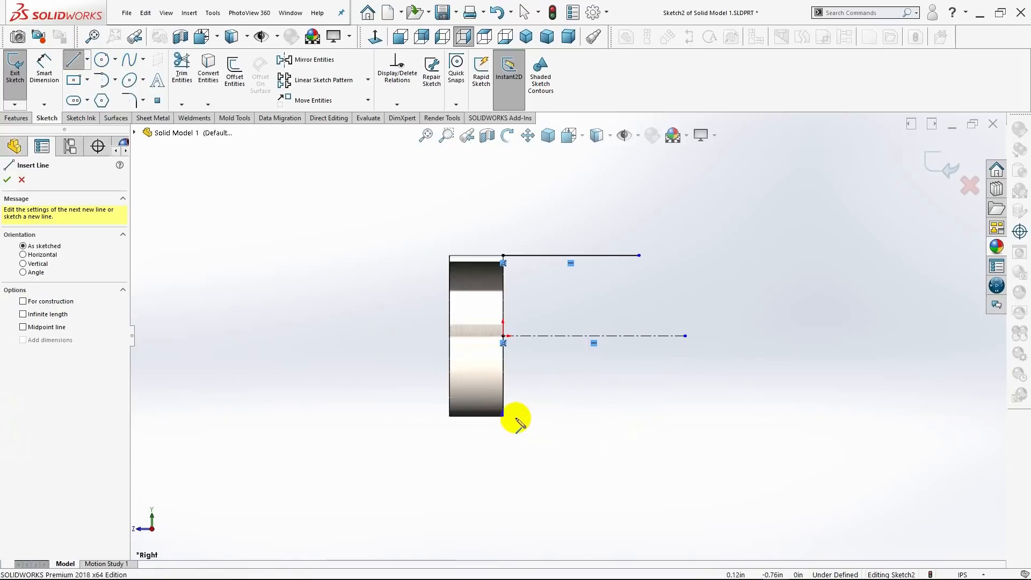
left_click(503, 416)
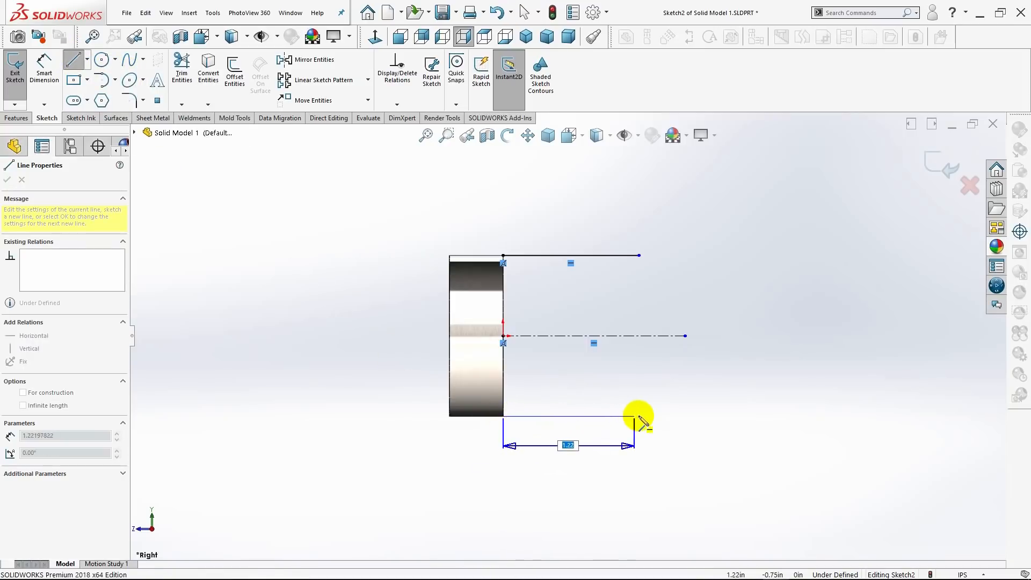
left_click(639, 417)
key("Escape")
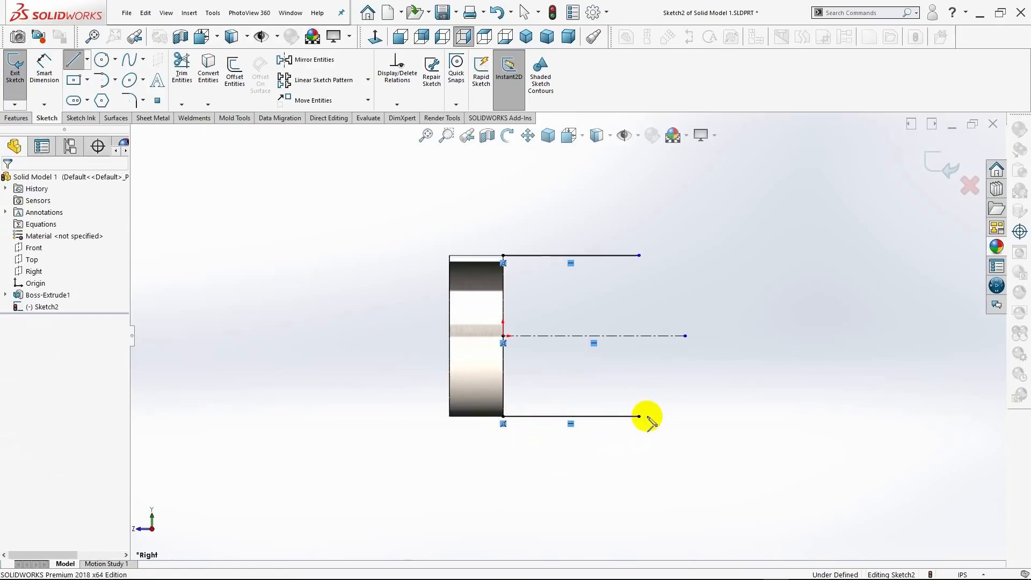
Join the free ends of the two horizontal lines with a vertical line about 1.50 in long and make it construction geometry.
left_click(73, 60)
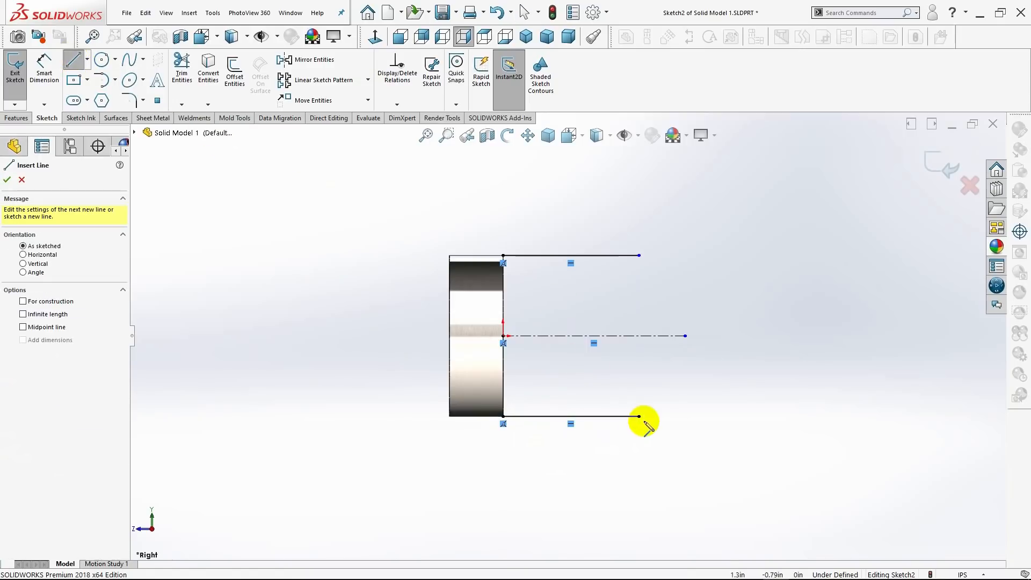
left_click(639, 416)
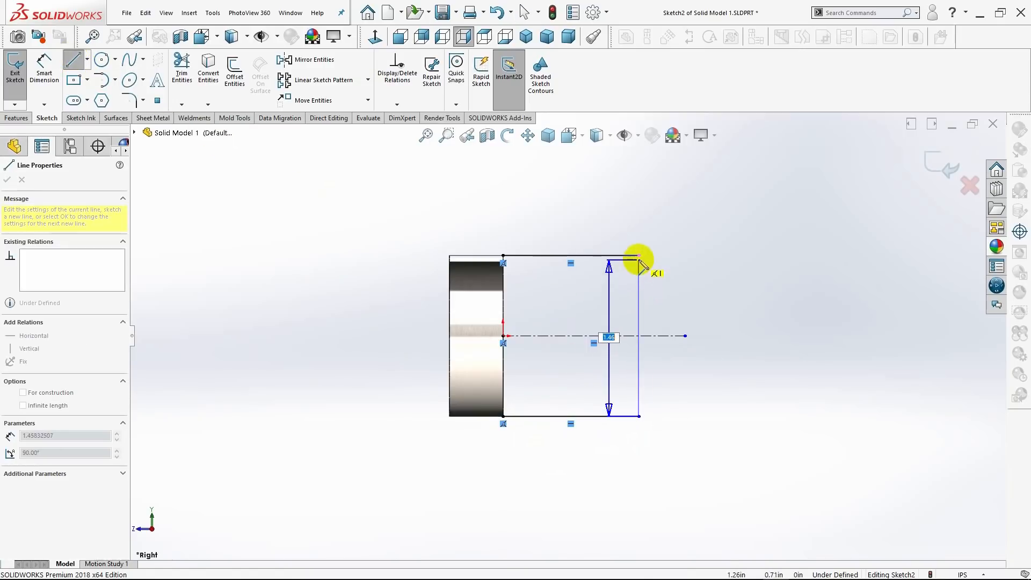
left_click(639, 255)
key("Escape")
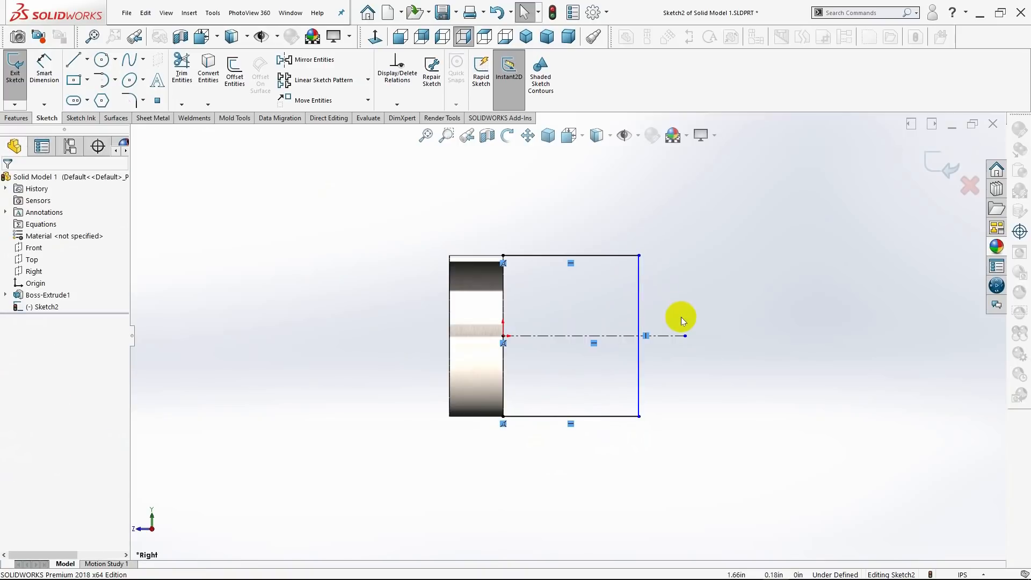
left_click(639, 298)
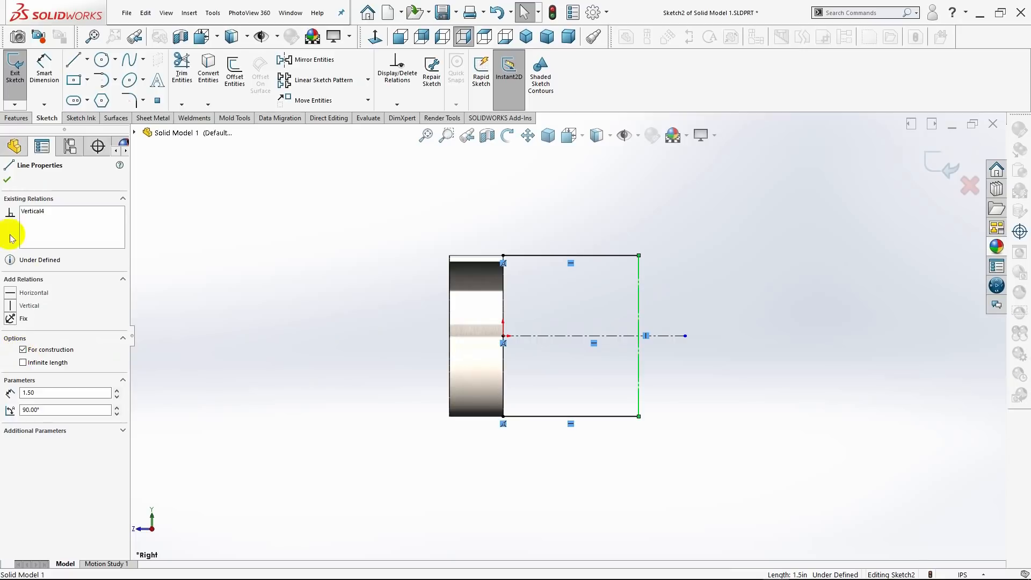
left_click(14, 147)
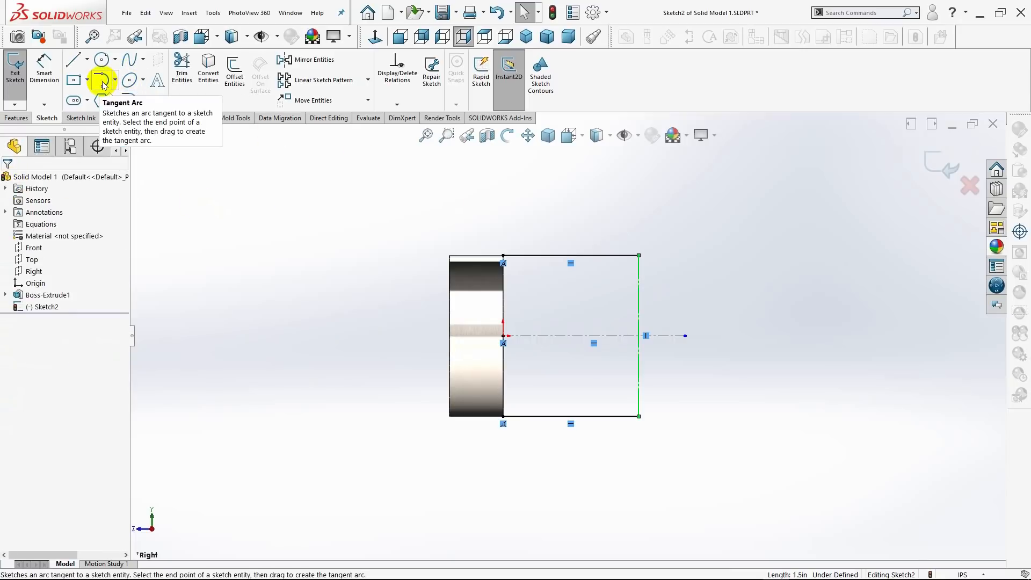
Sketch a 3 Point Arc of about 0.75 in radius between the ends of the vertical construction line, bulging away from the disc.
left_click(117, 84)
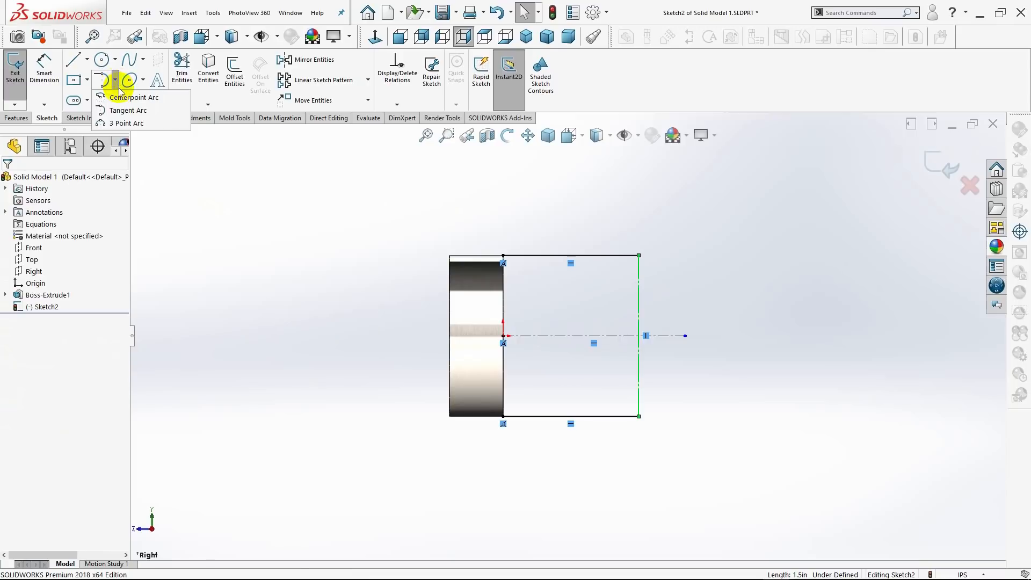
left_click(119, 123)
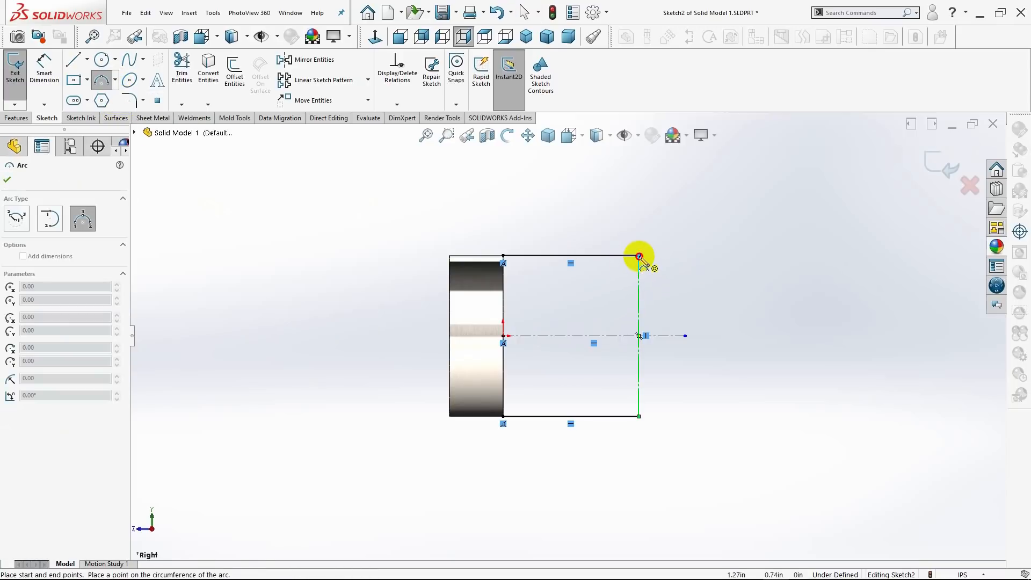
left_click_drag(639, 256, 641, 418)
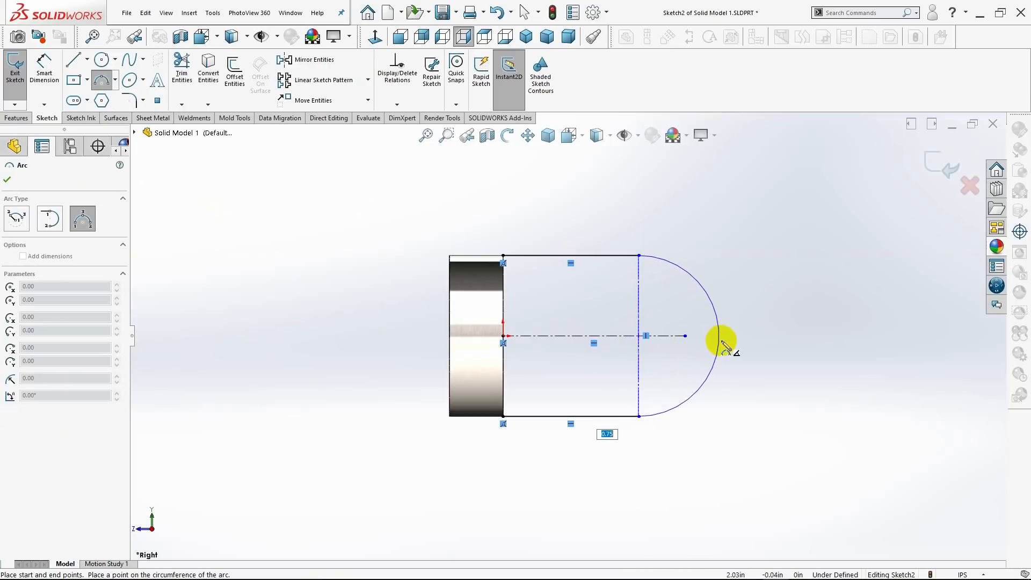
left_click(722, 347)
key("Escape")
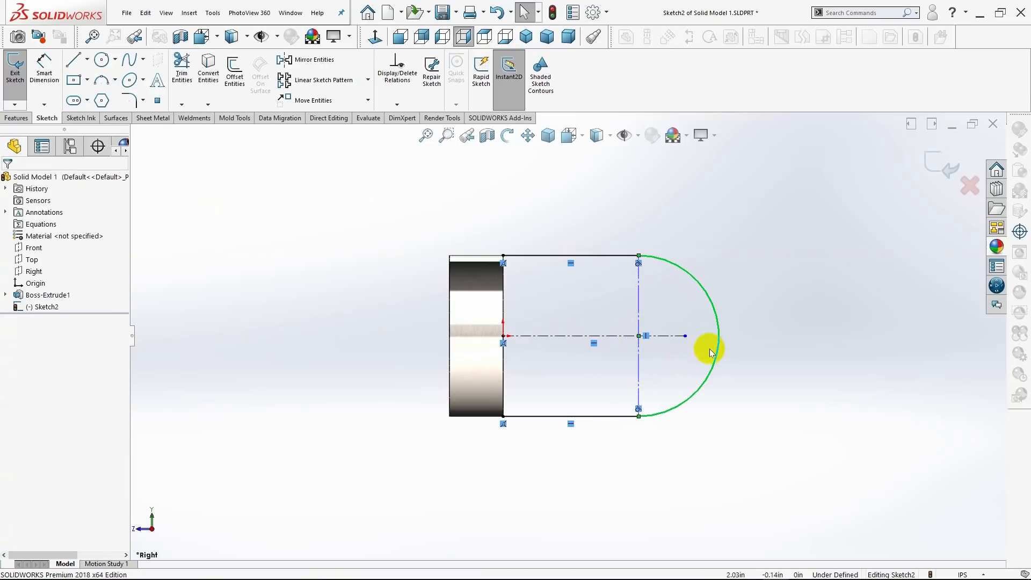
Extend the free end of the horizontal centerline past the arc, to about 2.74 in from the origin.
left_click(685, 335)
left_click_drag(761, 338, 795, 336)
left_click(764, 376)
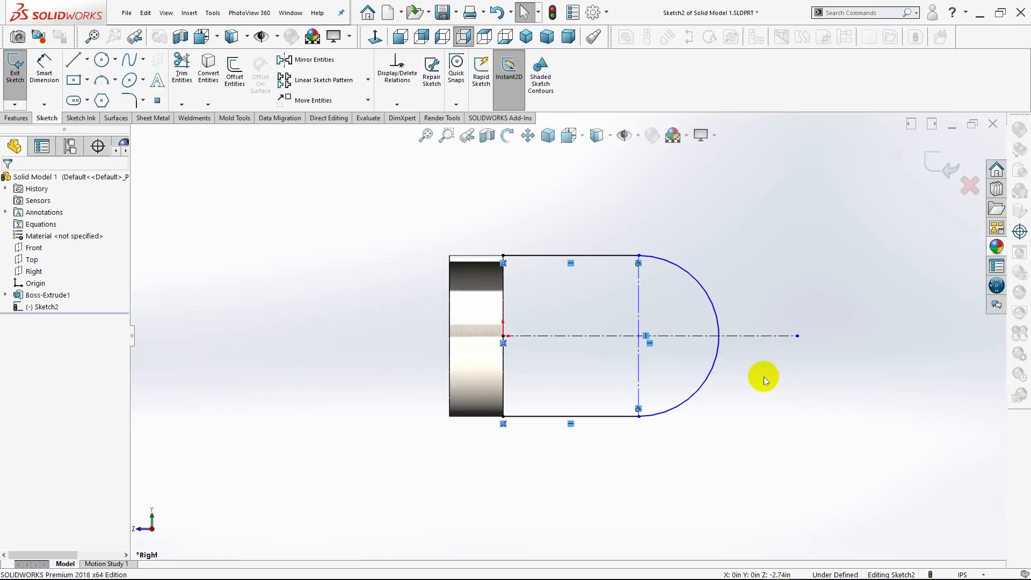
Try to dimension the radius of the end arc.
left_click(715, 370)
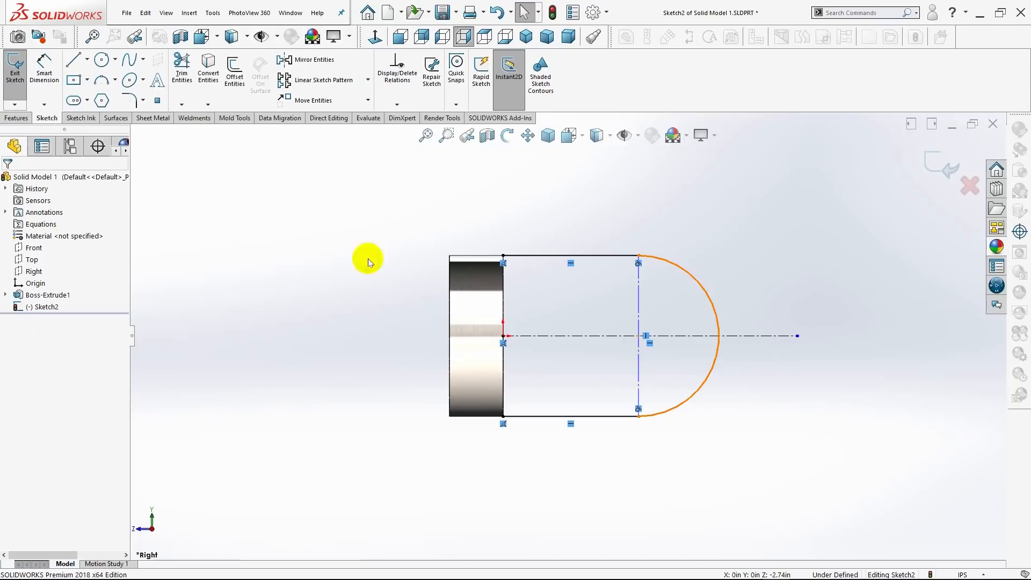
left_click(41, 73)
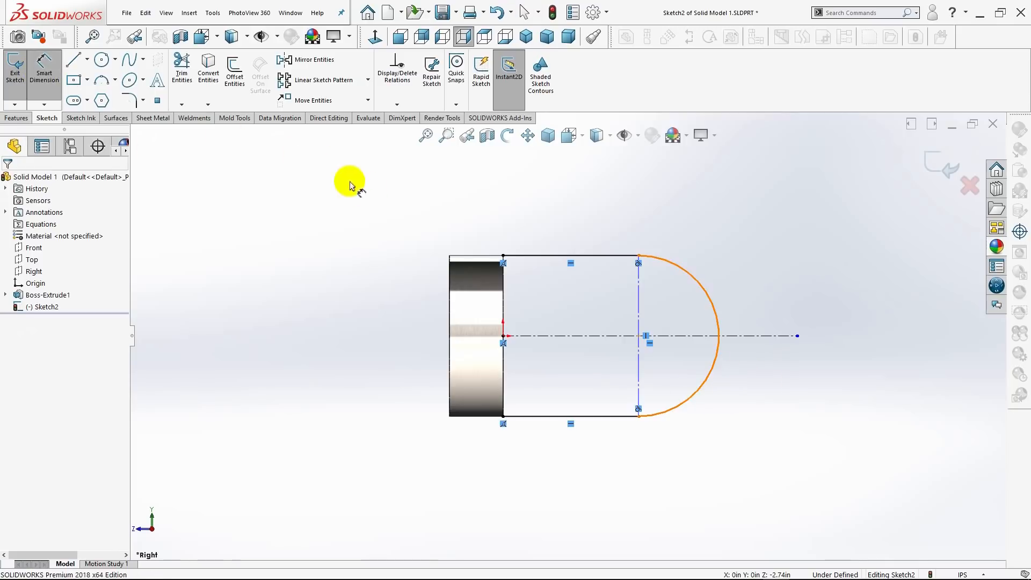
left_click(627, 255)
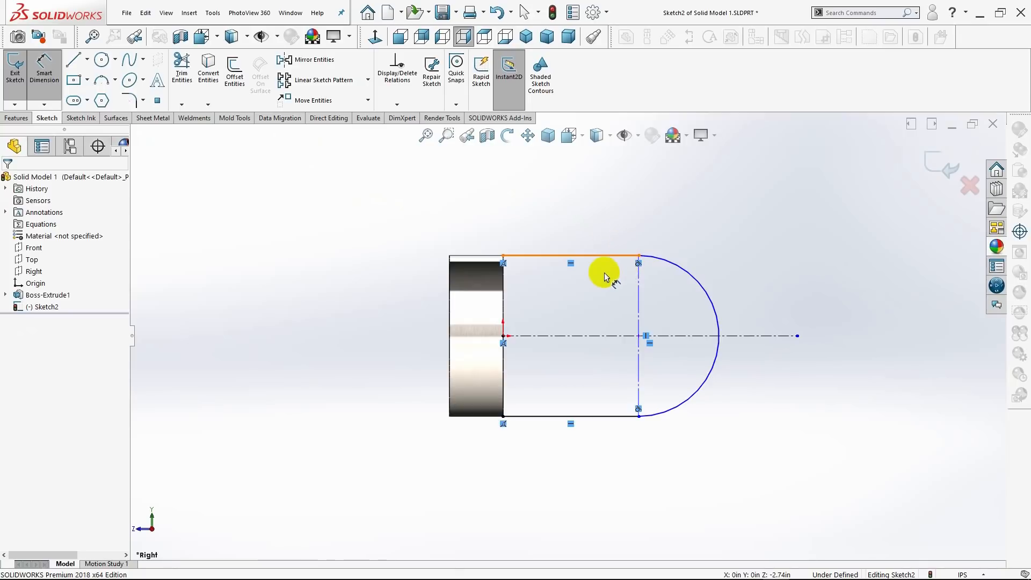
left_click(696, 283)
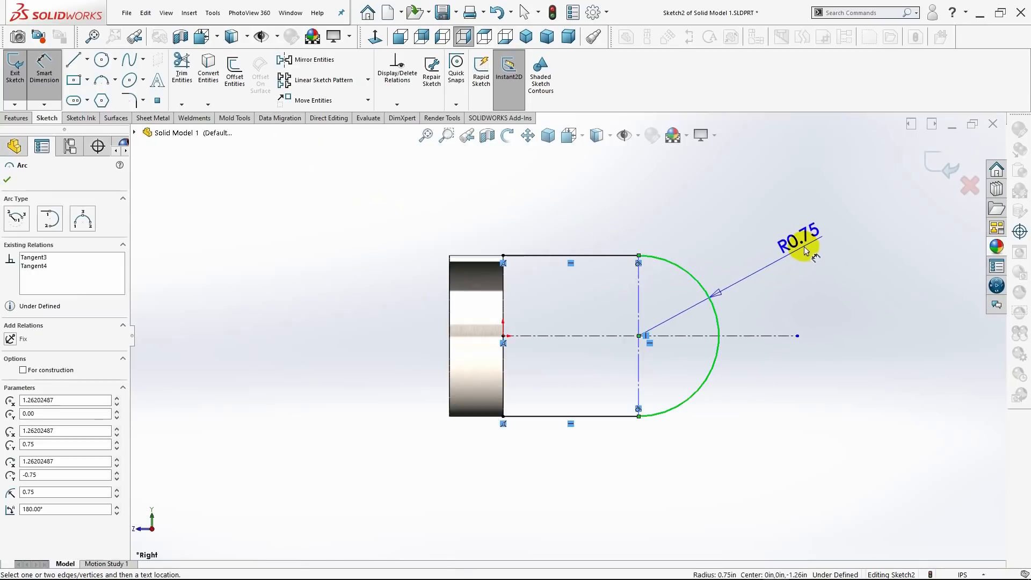
left_click(805, 250)
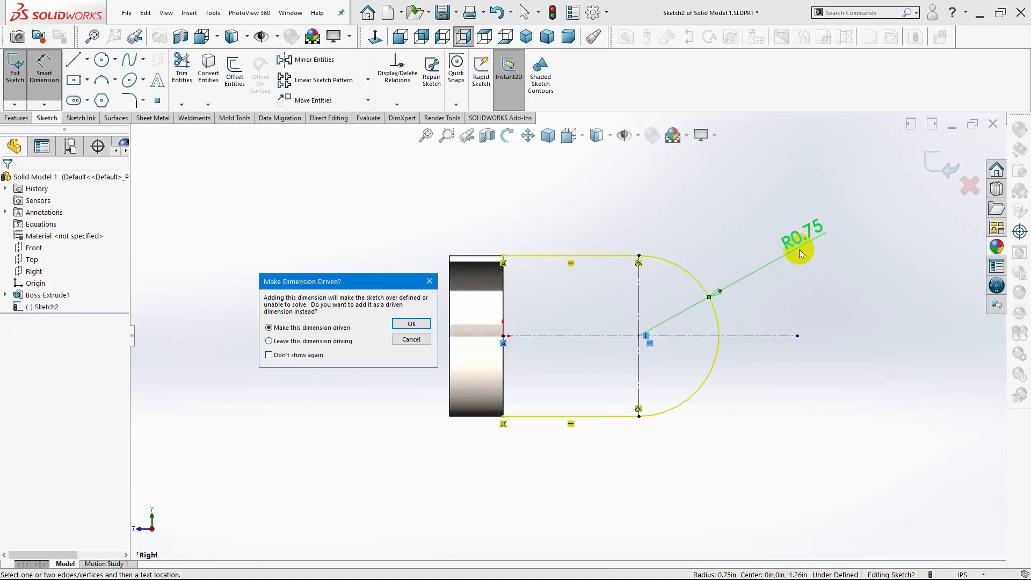
left_click(430, 343)
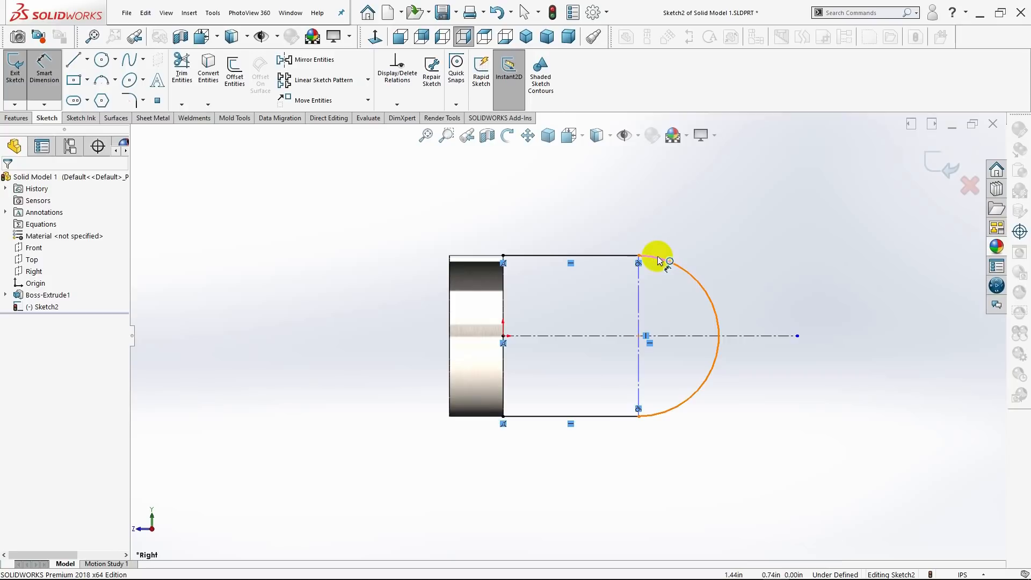
left_click(640, 299)
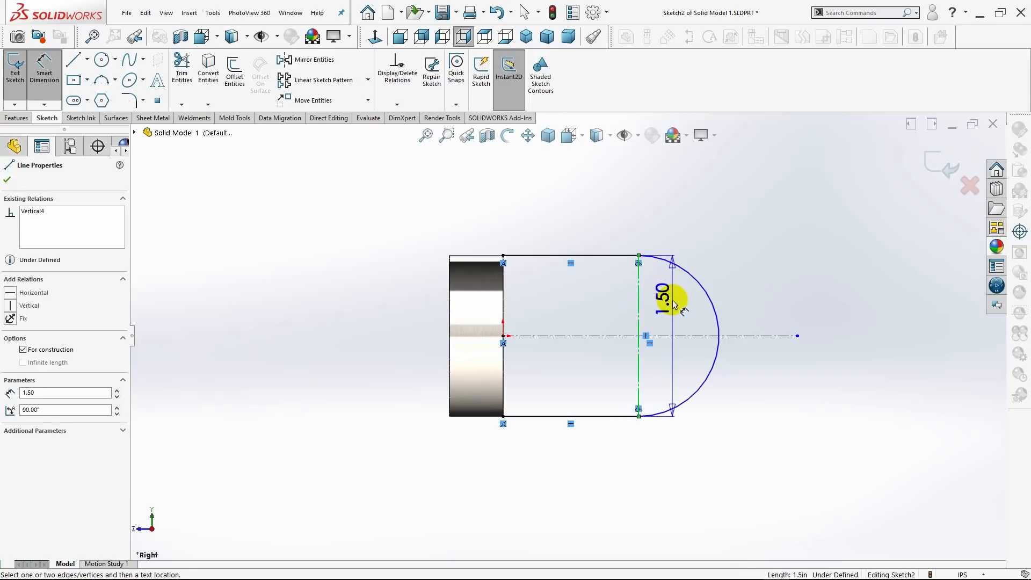
key("Escape")
key("Escape")
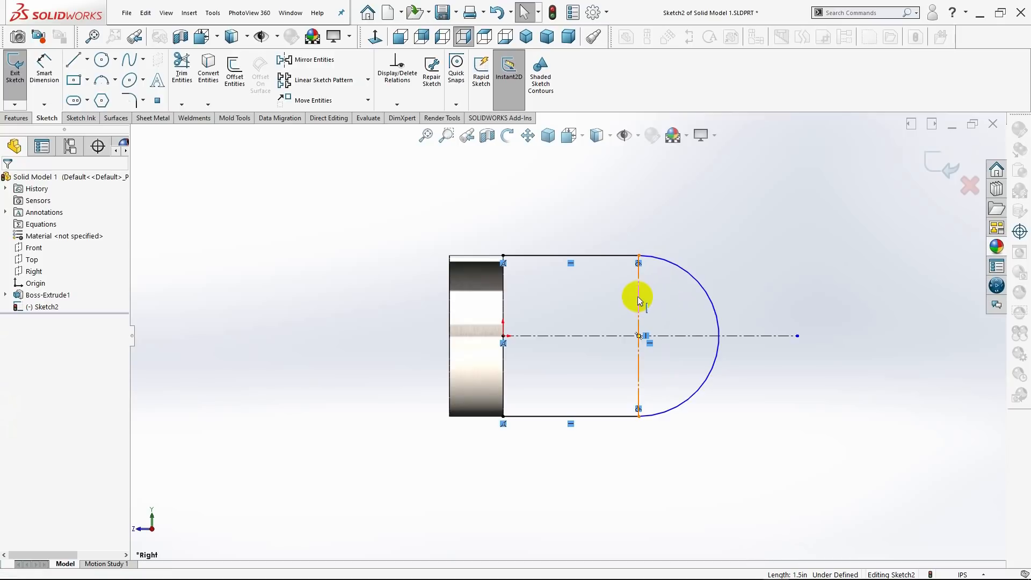
left_click(639, 299)
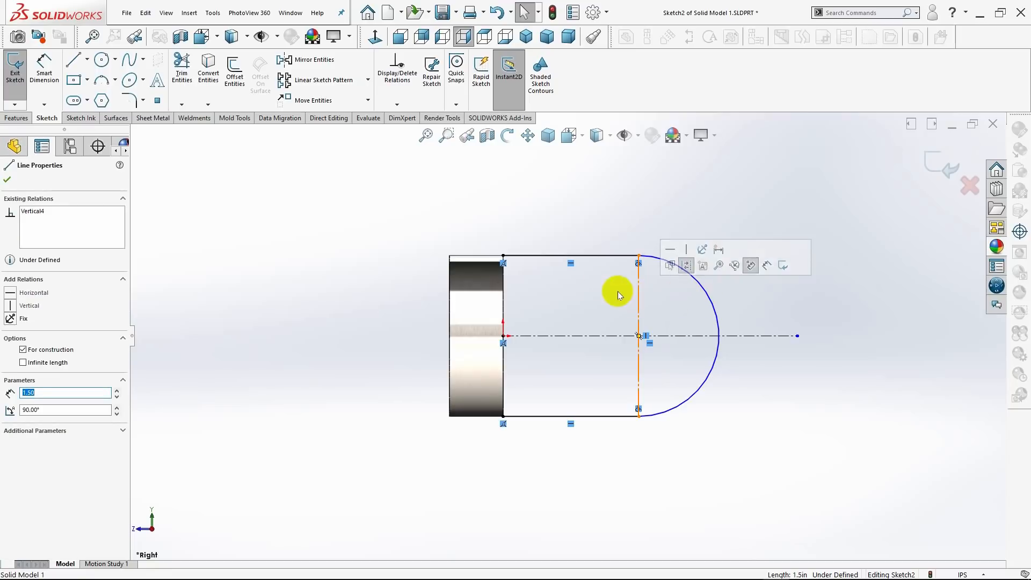
key("Escape")
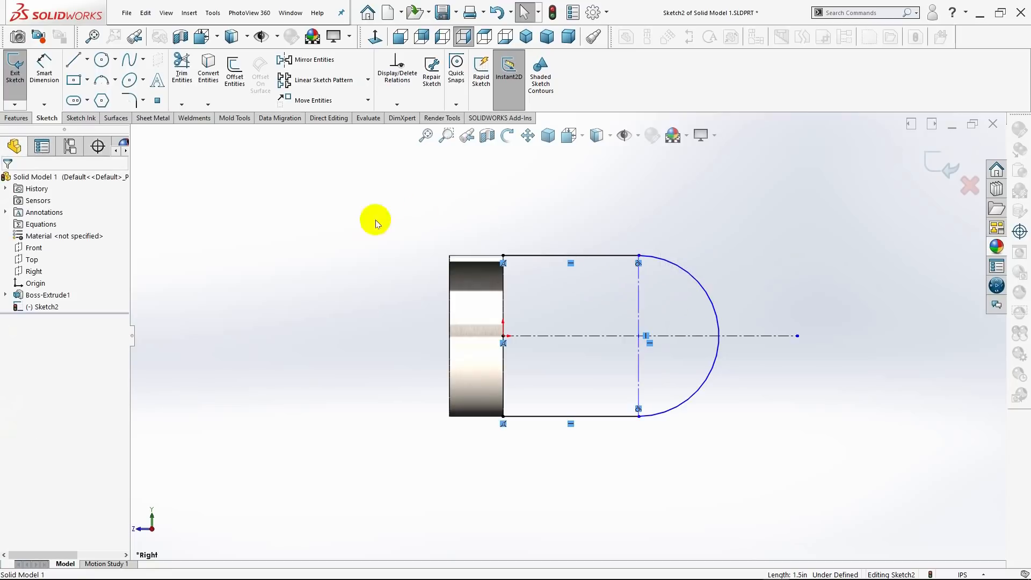
Close the profile with a vertical line along the disc's back face, joining the starts of the two horizontal lines.
left_click(74, 60)
left_click(503, 256)
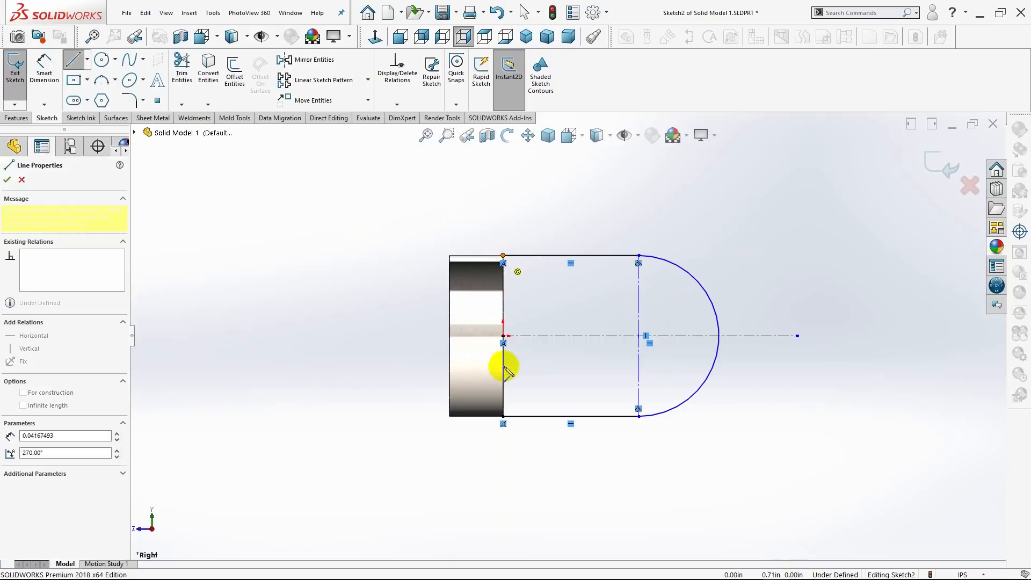
left_click(503, 414)
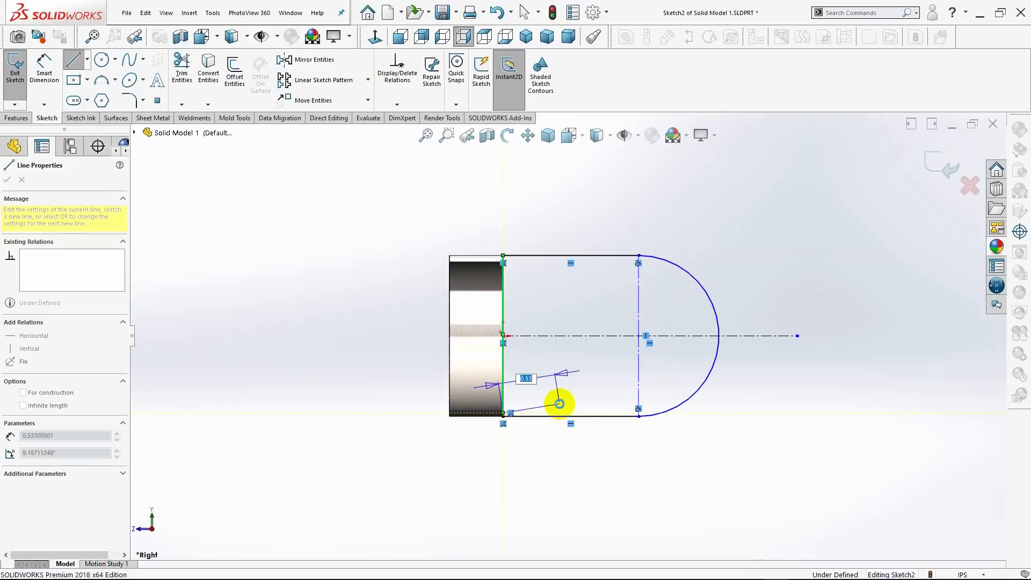
key("Escape")
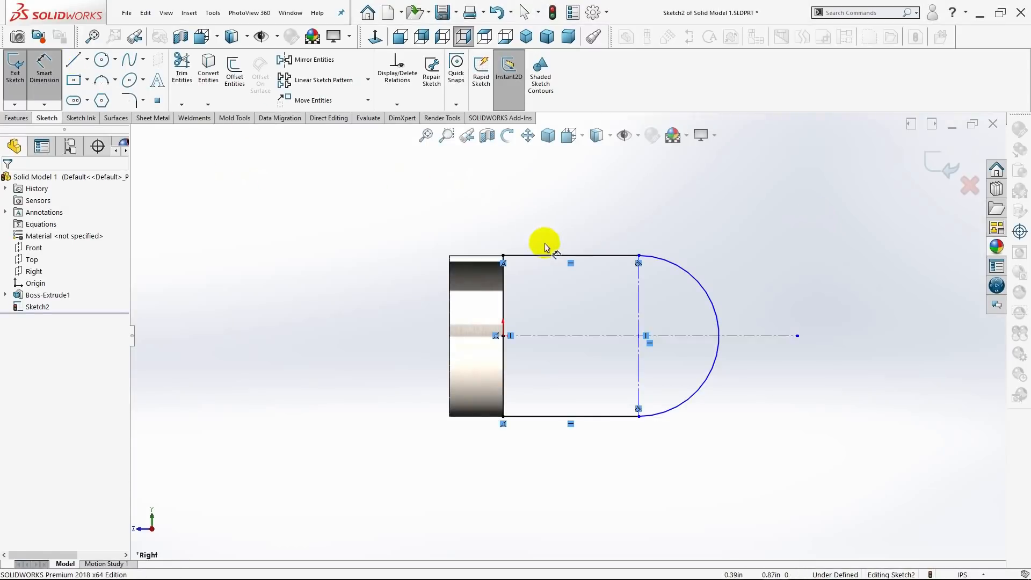
Dimension the upper horizontal line and set its length to 0.90 in.
left_click(562, 256)
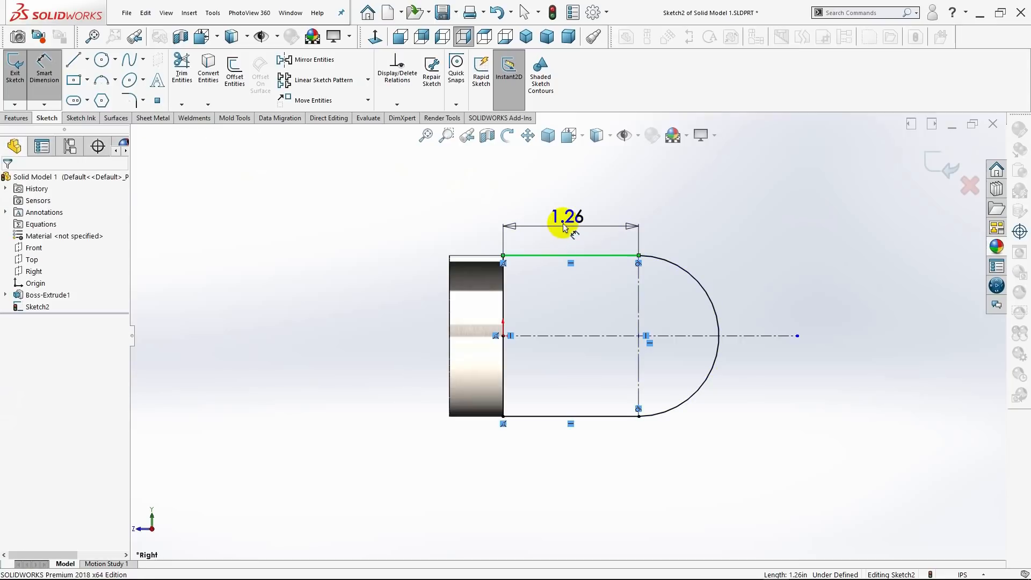
left_click(564, 221)
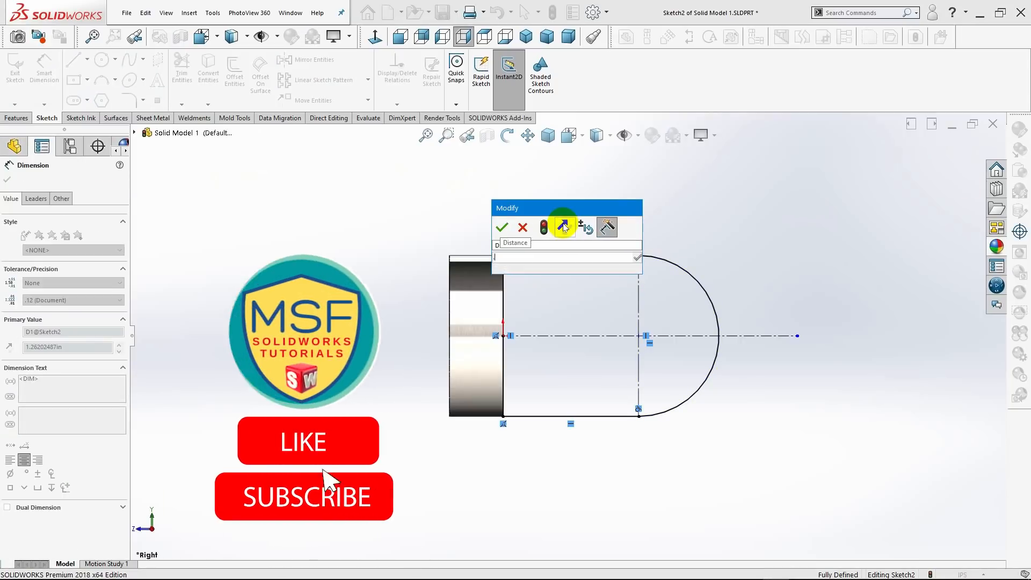
type(".90")
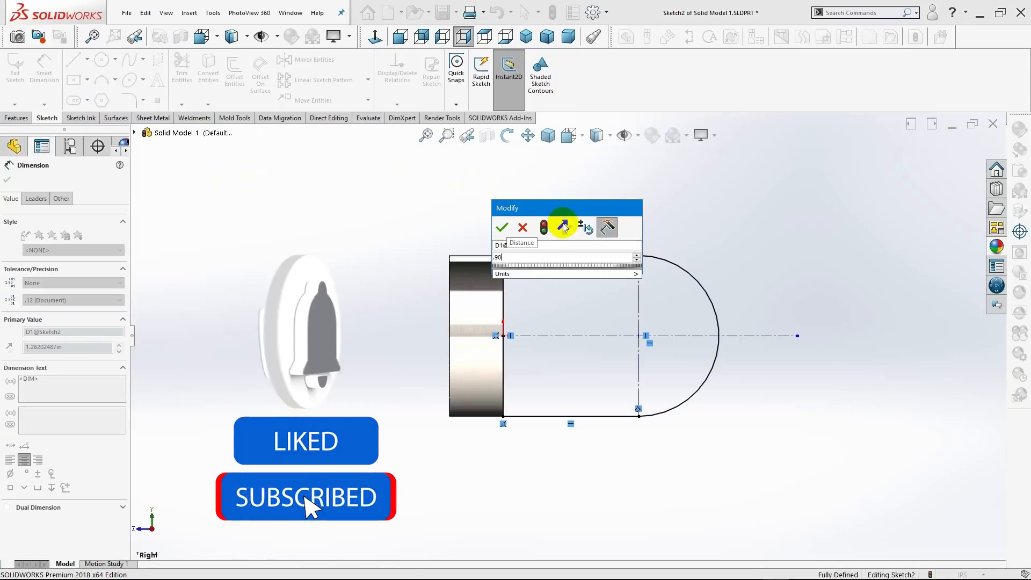
key("Return")
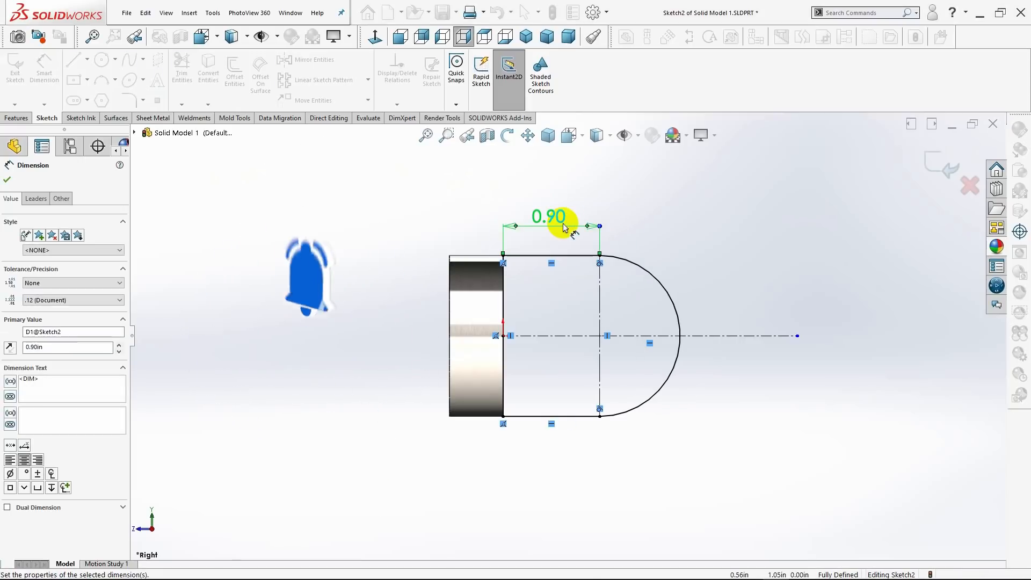
left_click(7, 180)
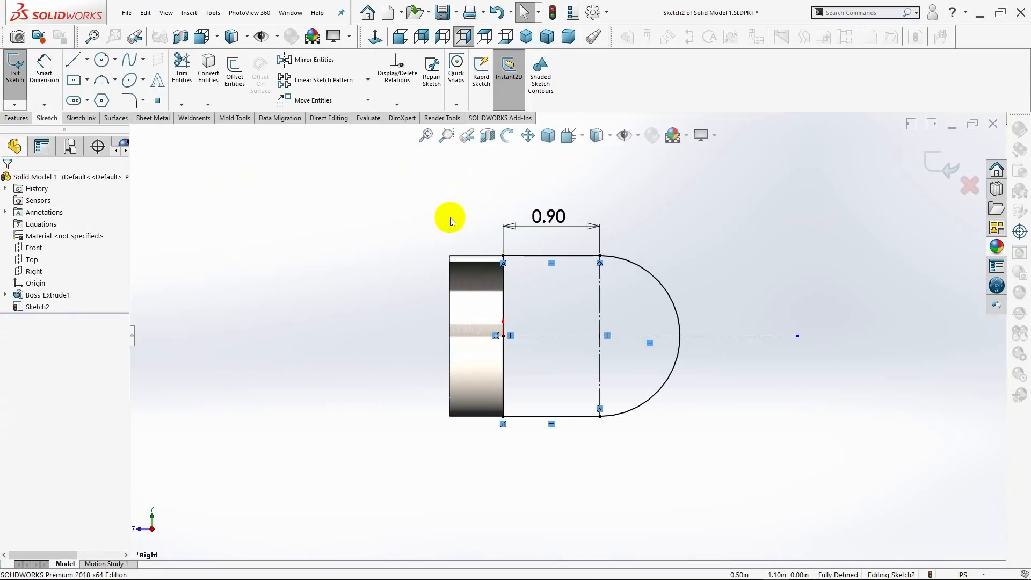
Sketch a circle of 0.75 in diameter centered on the end arc's center.
left_click(102, 60)
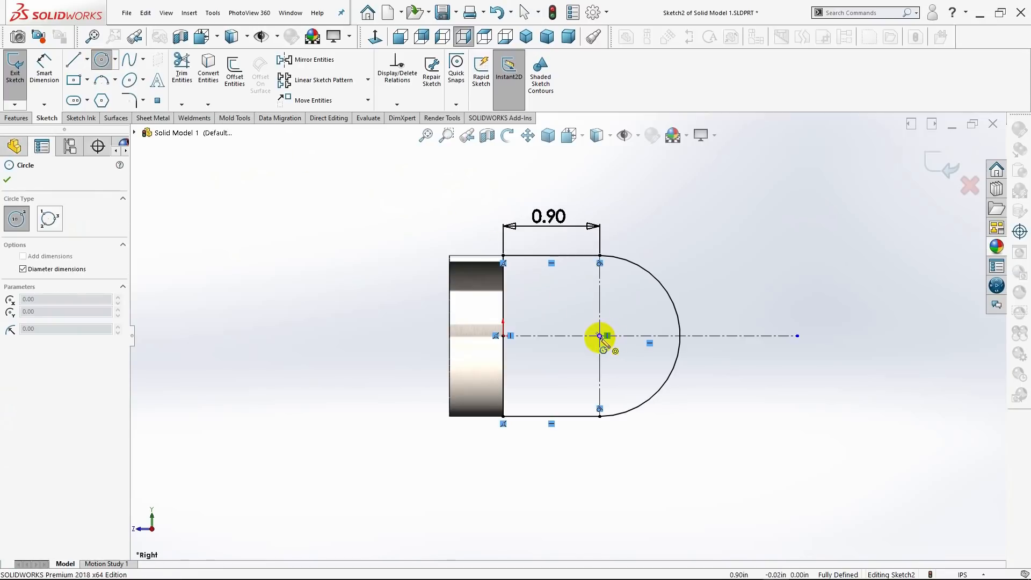
left_click_drag(600, 336, 630, 369)
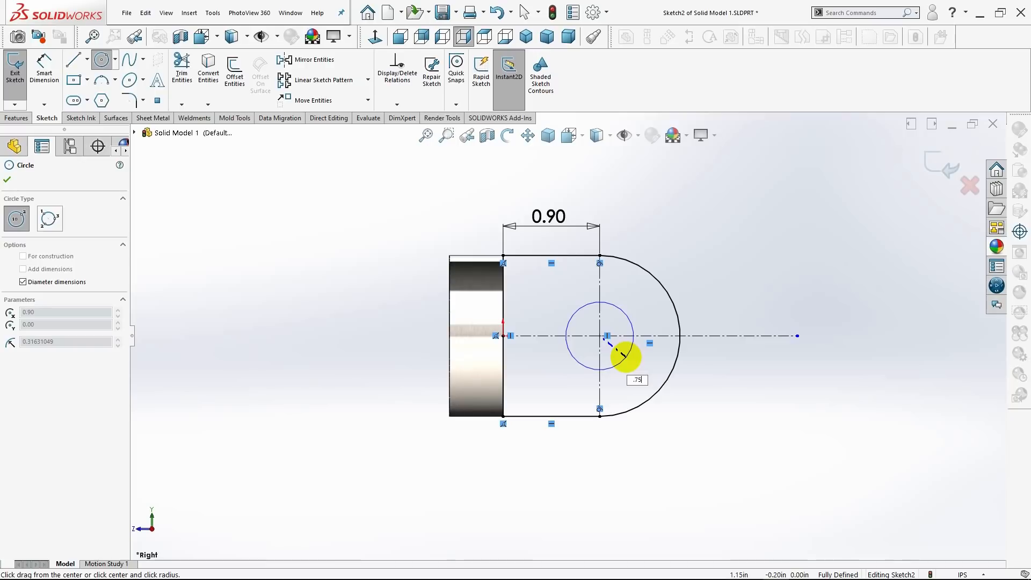
type(".75")
key("Return")
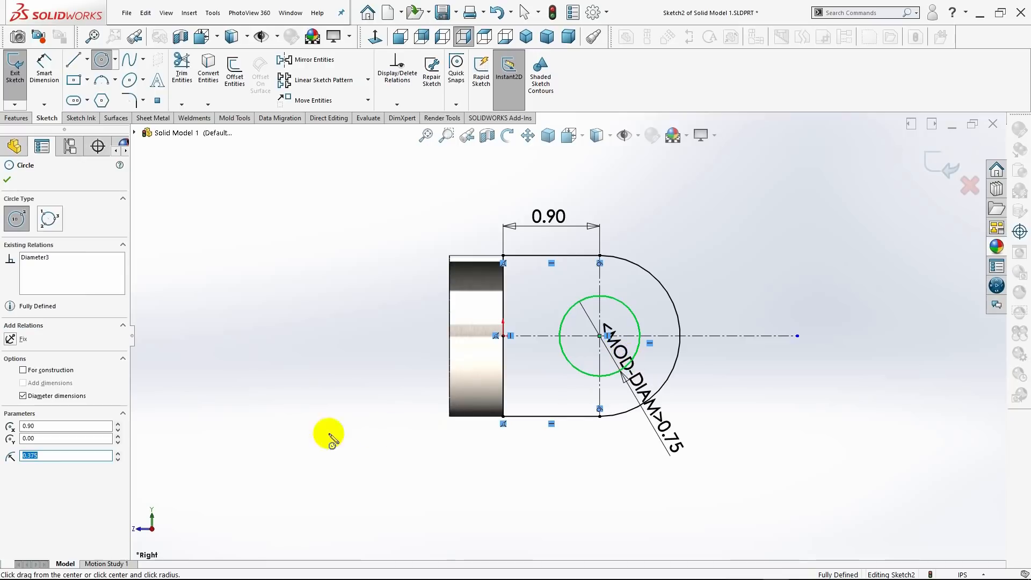
Finish the circle and move its 0.75 in diameter dimension clear of the profile, to the upper right.
left_click(7, 180)
left_click_drag(643, 391, 778, 244)
left_click(644, 321)
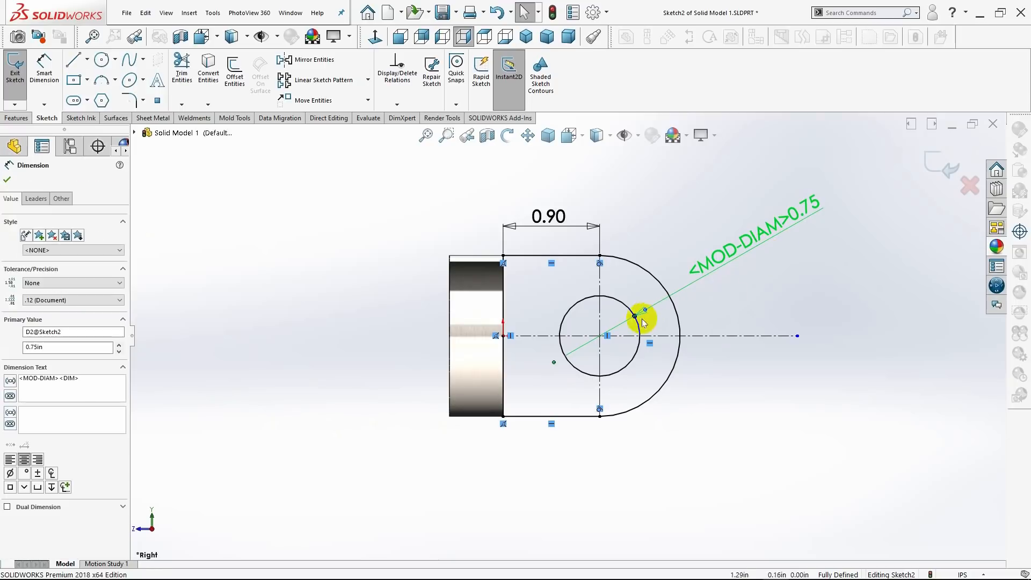
left_click(8, 180)
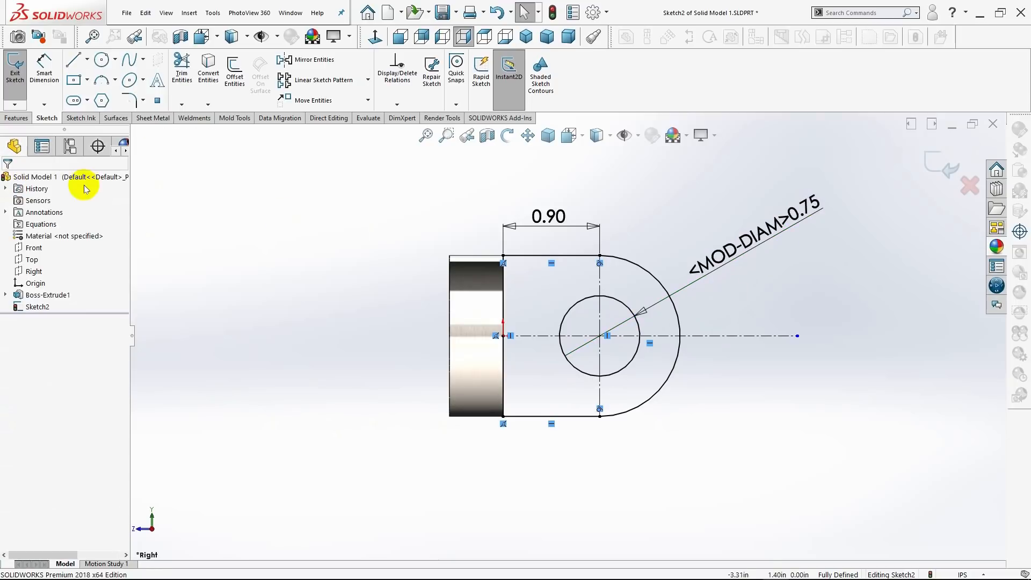
Extrude the holed lug profile 0.50 in as a Mid Plane boss, merged with the disc.
left_click(9, 119)
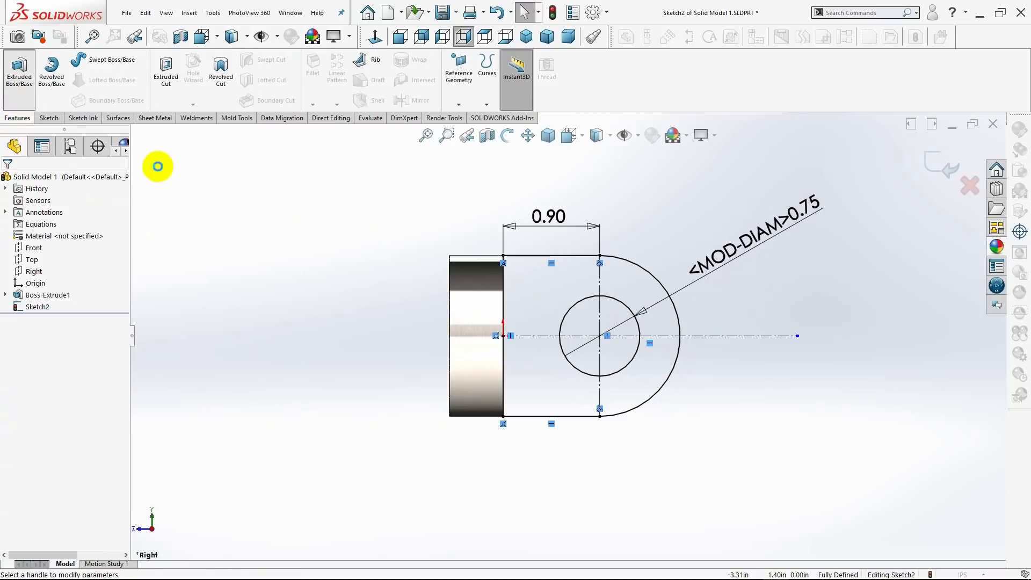
key("ctrl+7")
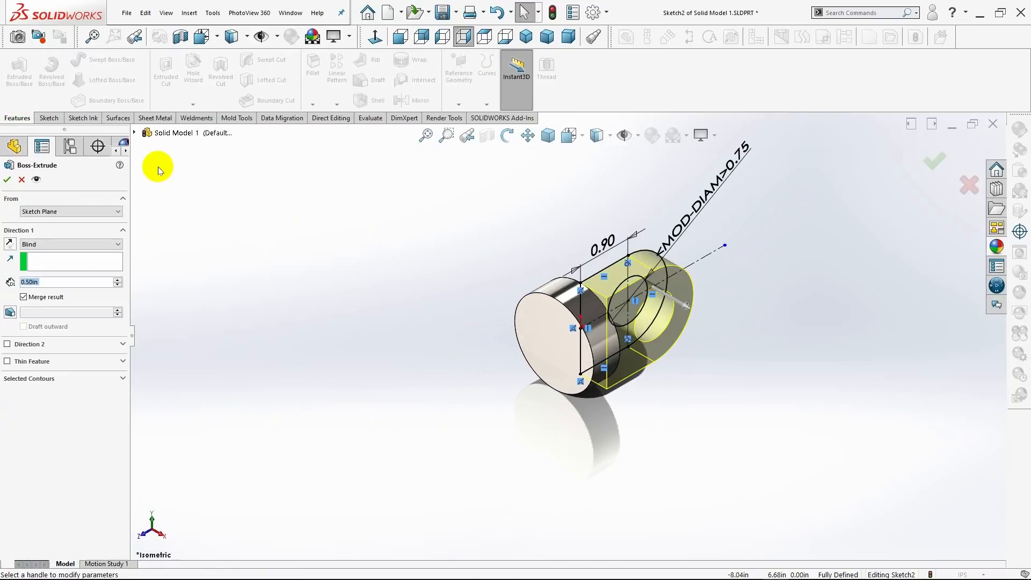
left_click(48, 242)
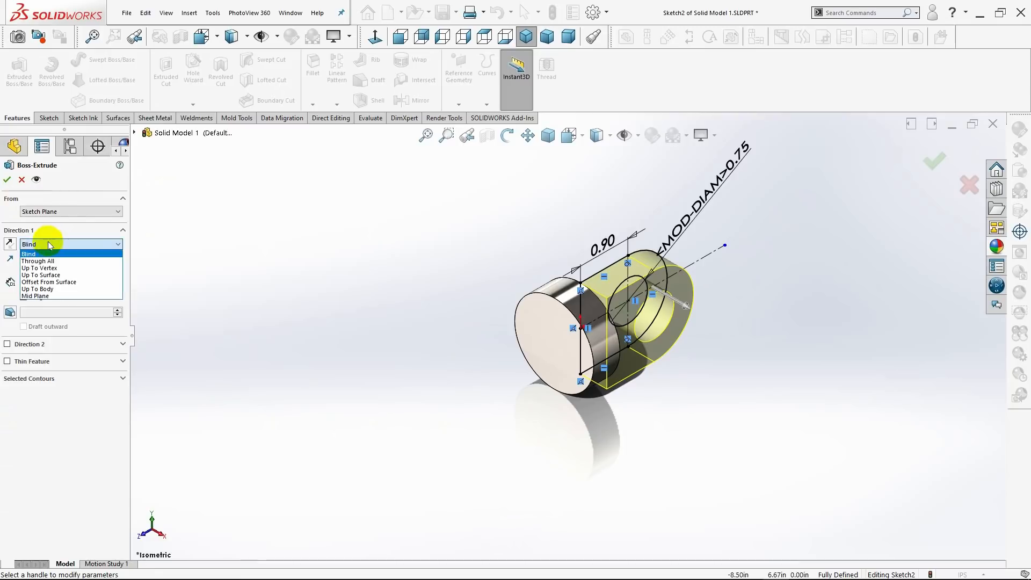
left_click(42, 296)
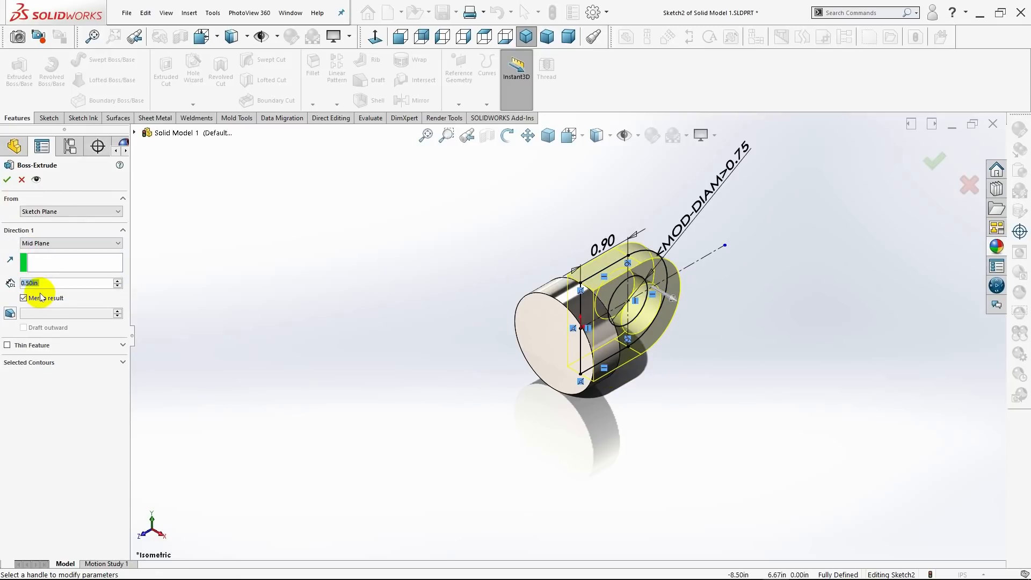
left_click(7, 182)
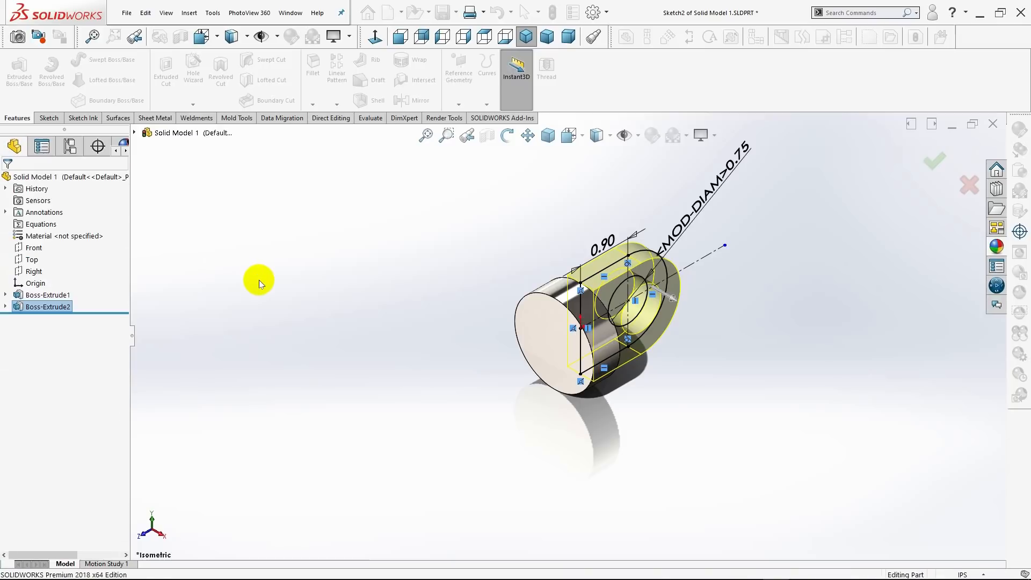
left_click(336, 298)
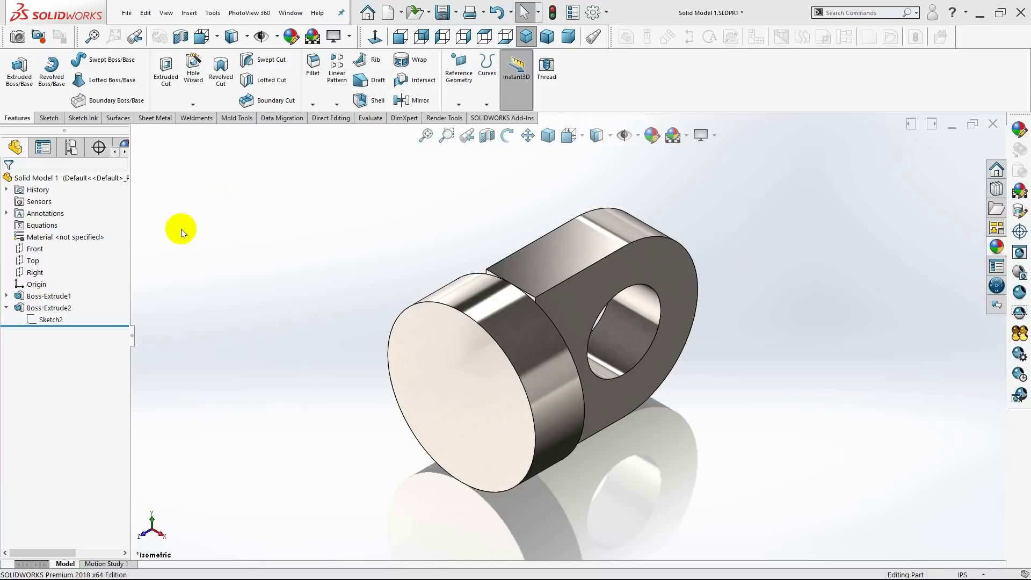
Start a sketch on the Top plane and draw a vertical centerline about 2 in long from the origin through the disc's front face.
left_click(31, 262)
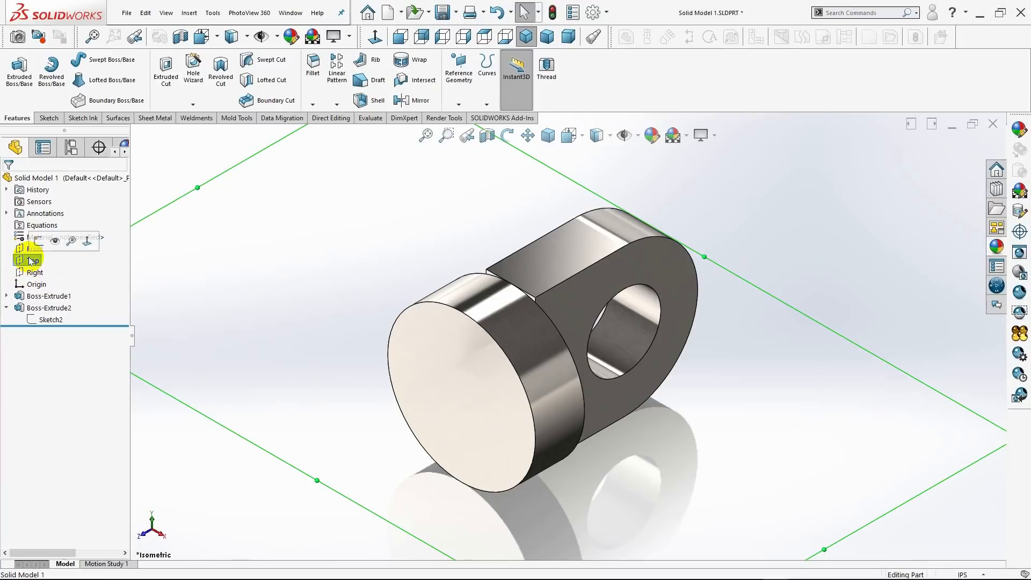
left_click(40, 241)
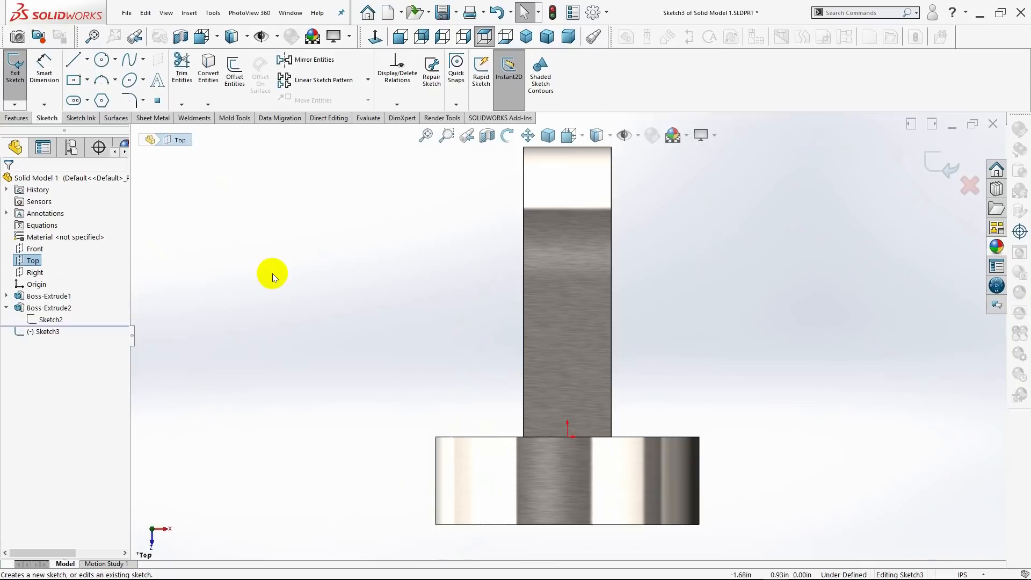
scroll(529, 386, "up", 4)
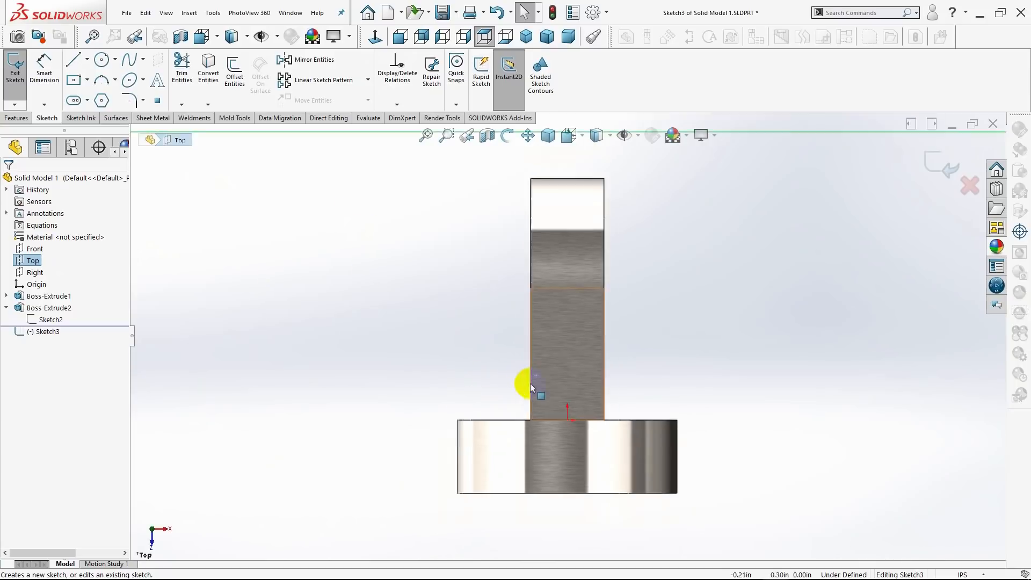
scroll(598, 402, "up", 2)
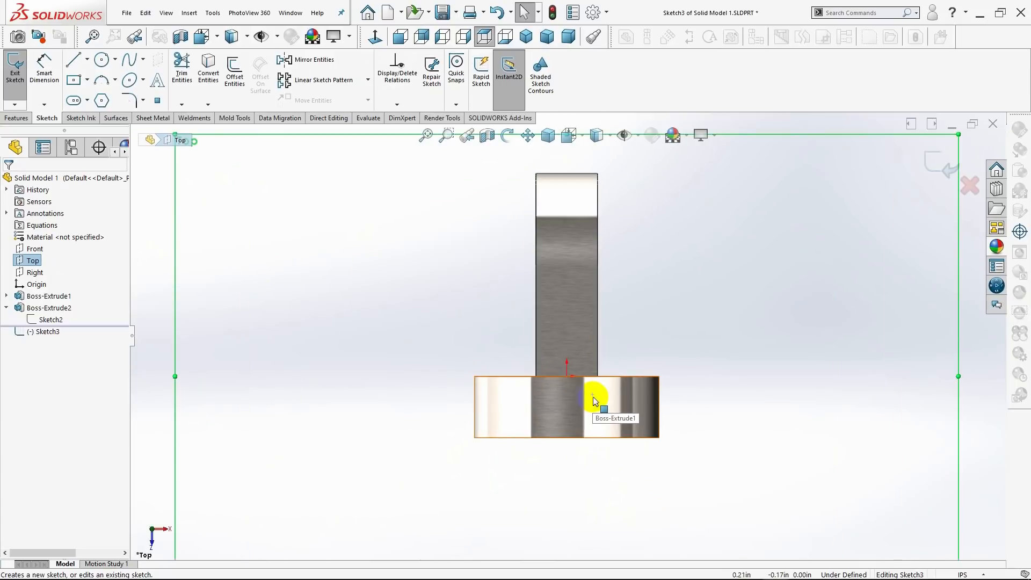
left_click(88, 62)
left_click(99, 88)
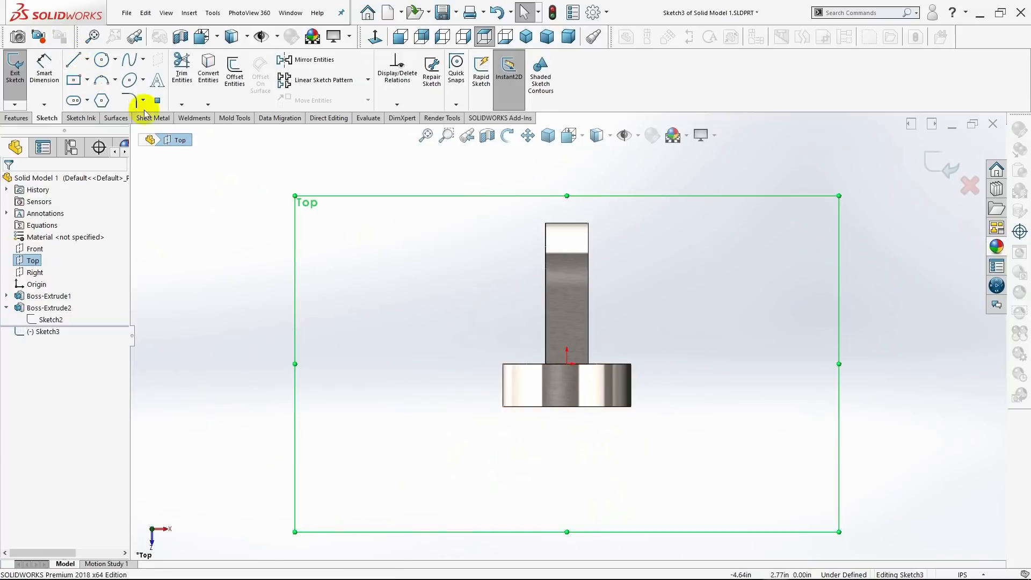
left_click(567, 364)
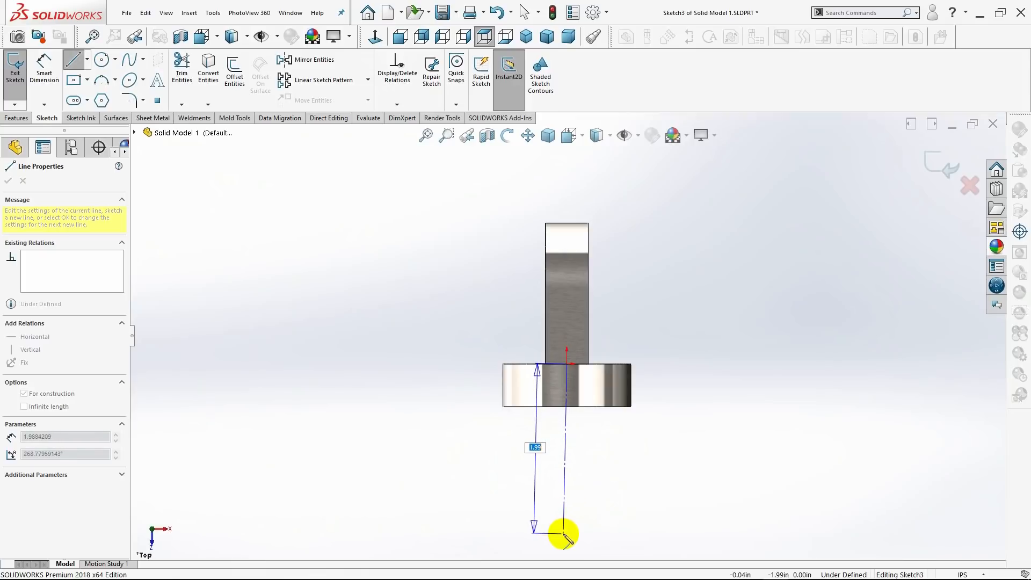
left_click(568, 533)
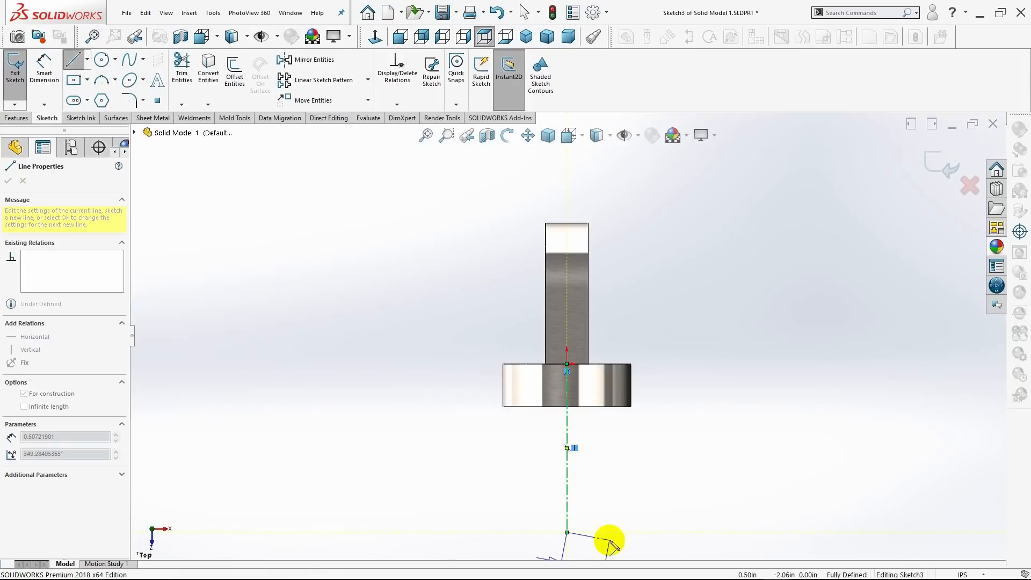
key("Escape")
scroll(617, 482, "up", 2)
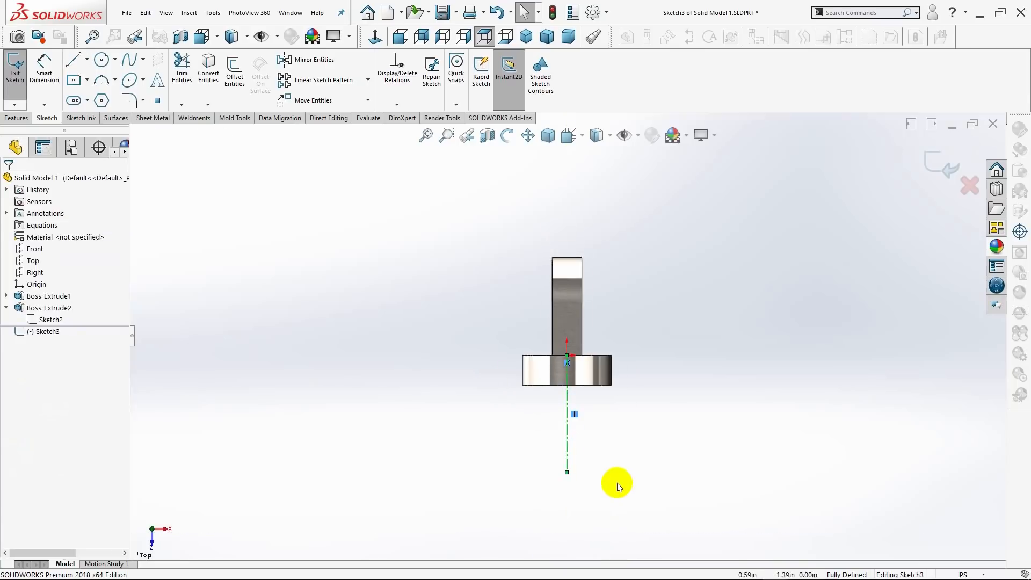
scroll(616, 478, "down", 1)
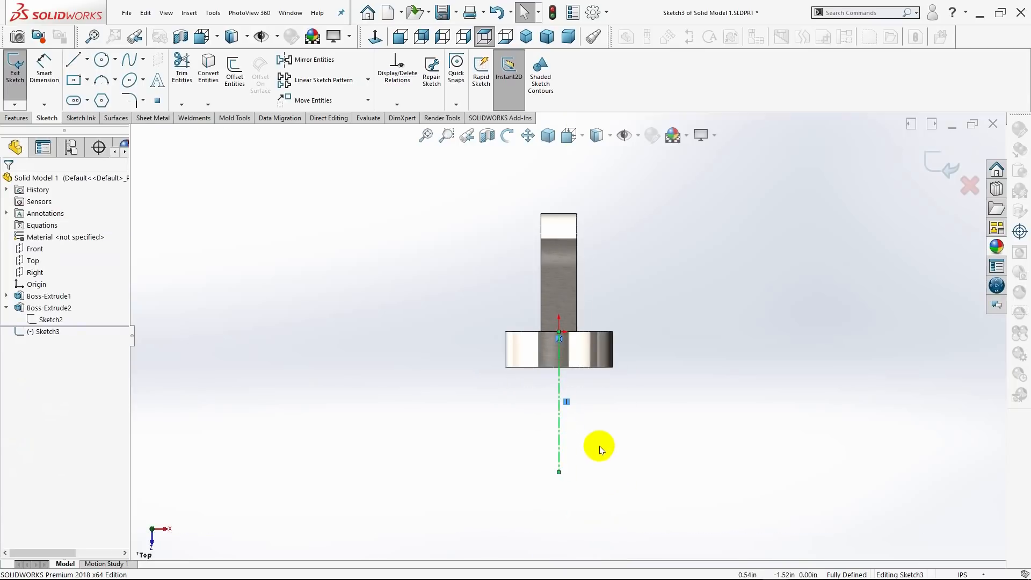
Sketch a line along the full width of the disc's front face and a vertical line about 1 in long away from its right end.
left_click(73, 60)
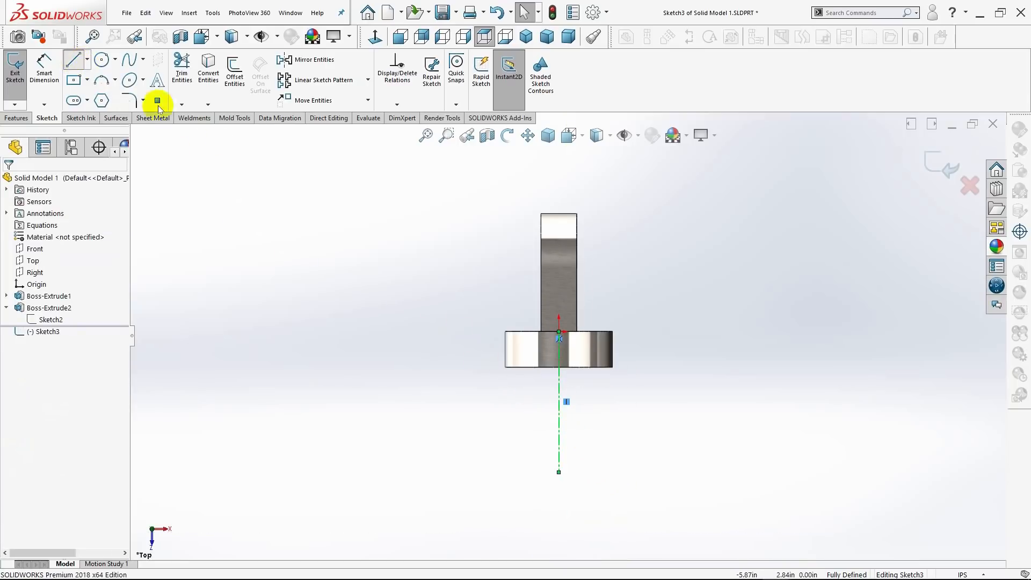
left_click(612, 368)
left_click(504, 368)
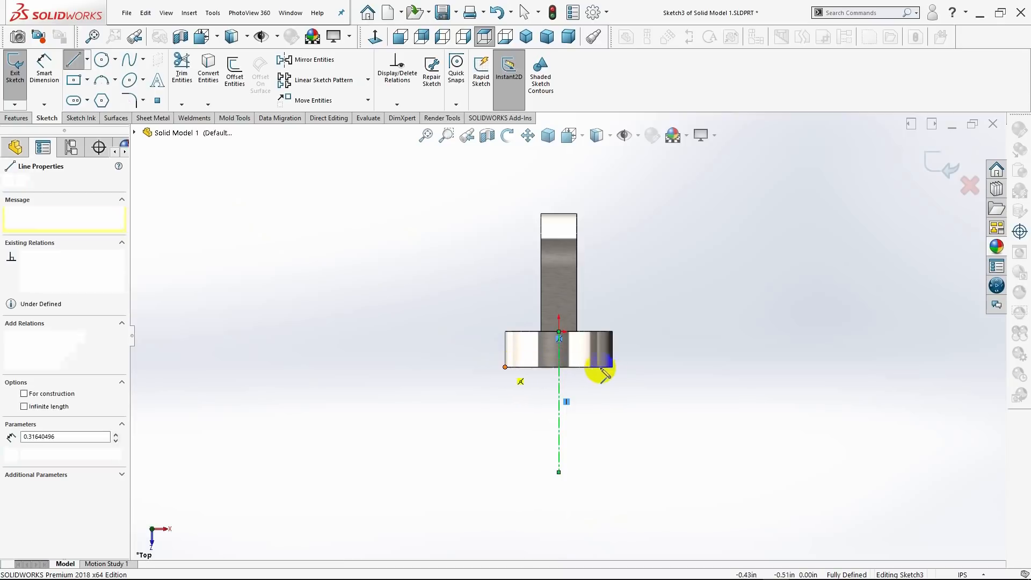
left_click(613, 368)
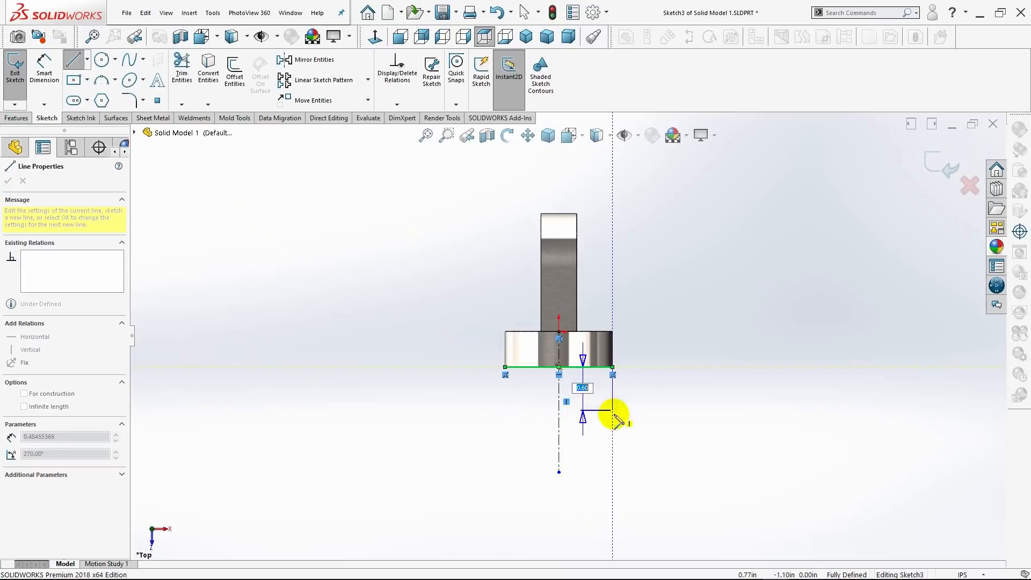
left_click(613, 441)
key("Escape")
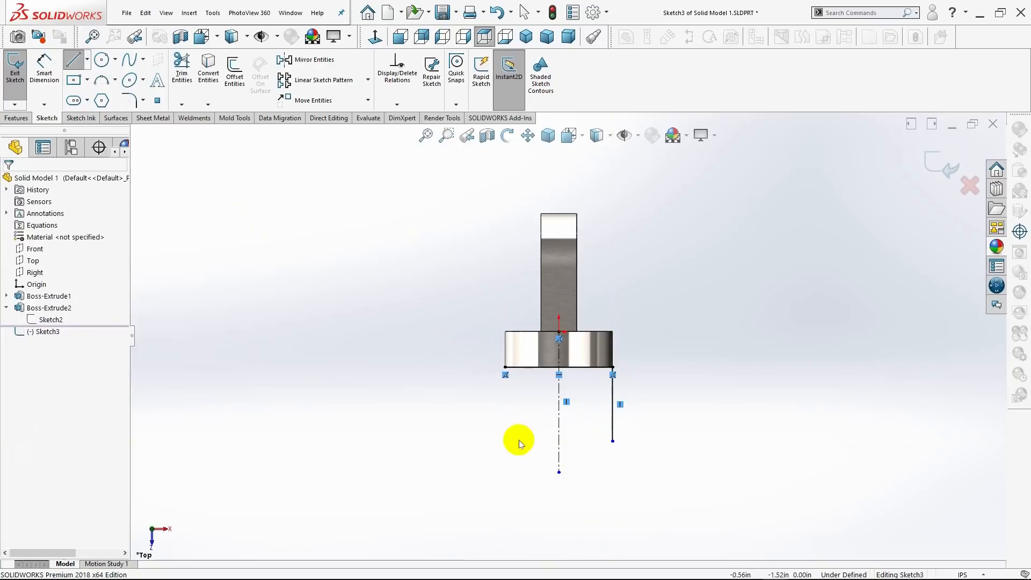
Sketch a matching vertical line about 1 in long from the left corner of the disc's front face, ending level with the right one.
left_click(74, 61)
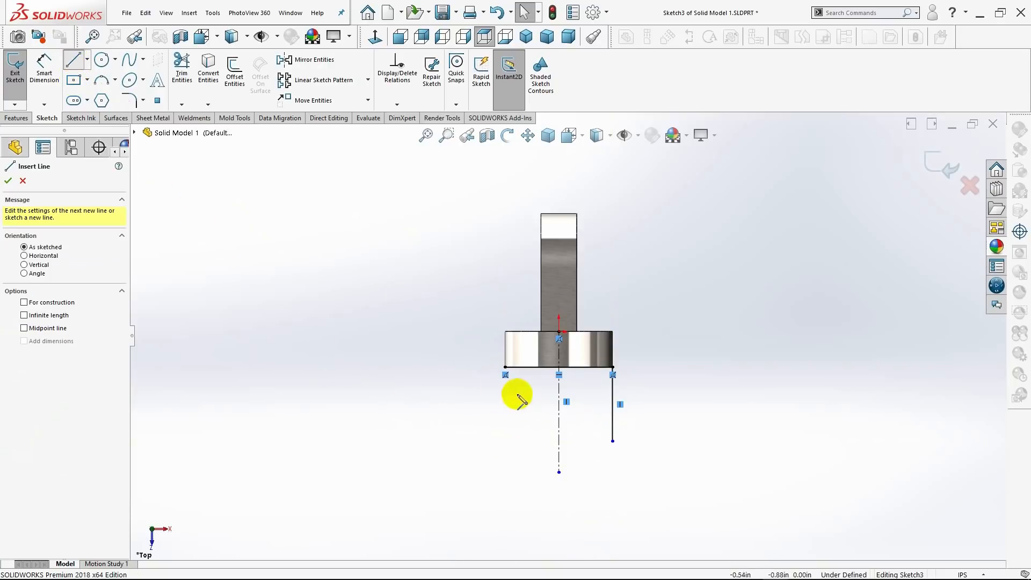
left_click(505, 368)
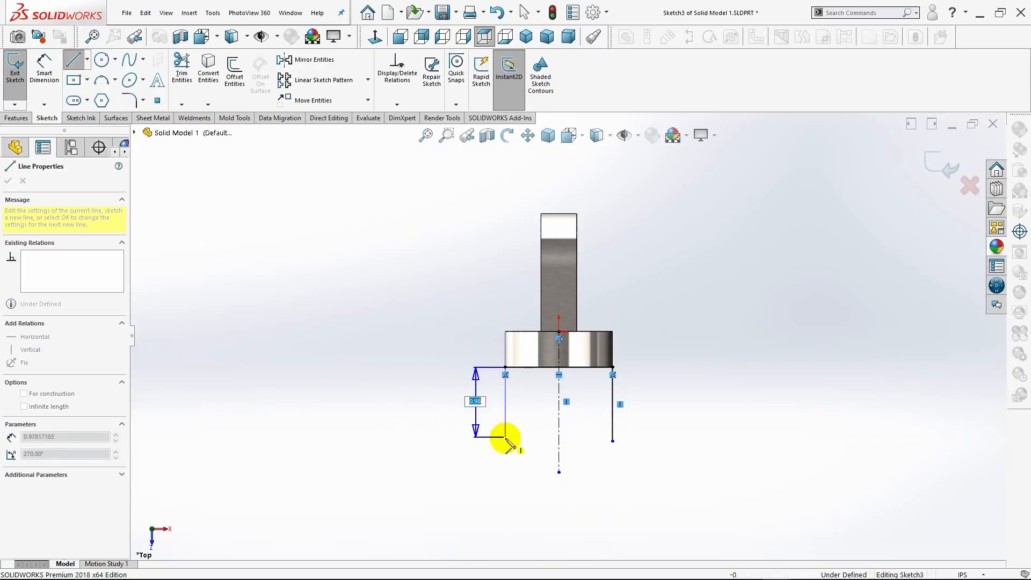
left_click(505, 442)
key("Escape")
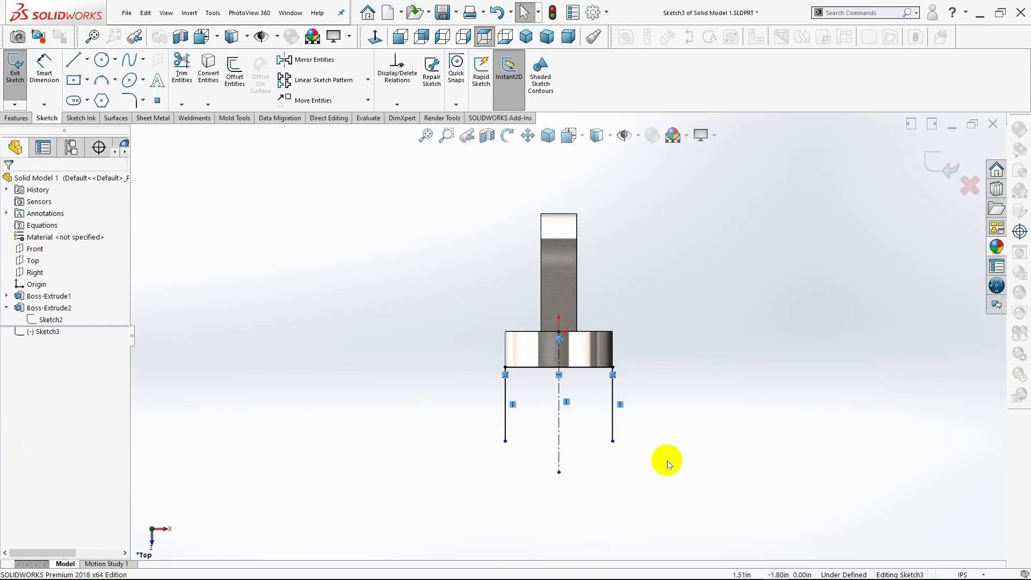
Draw a horizontal centerline joining the free ends of the two vertical lines.
left_click(87, 60)
left_click(96, 90)
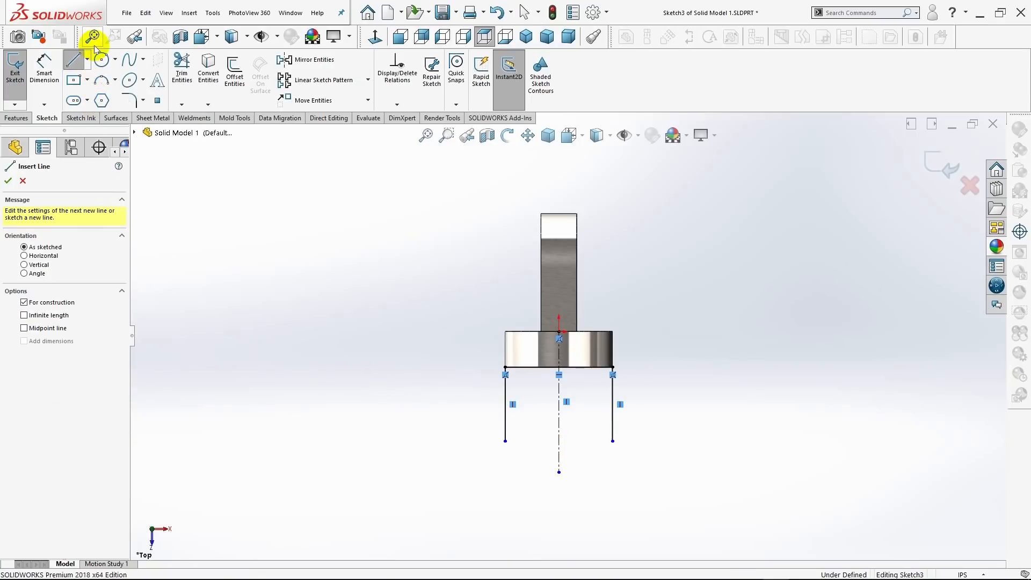
left_click(25, 181)
left_click(86, 59)
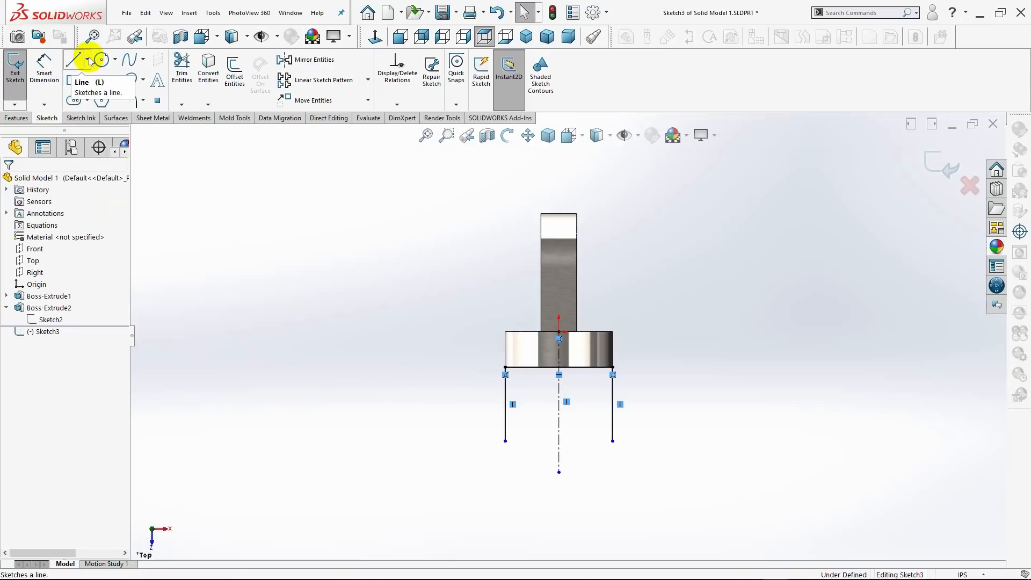
left_click(96, 90)
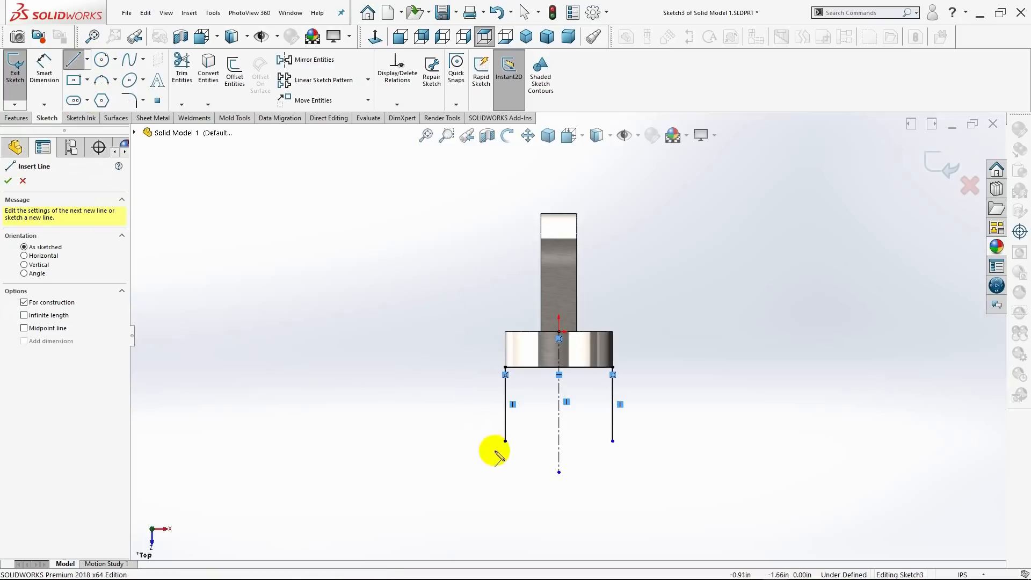
left_click(505, 441)
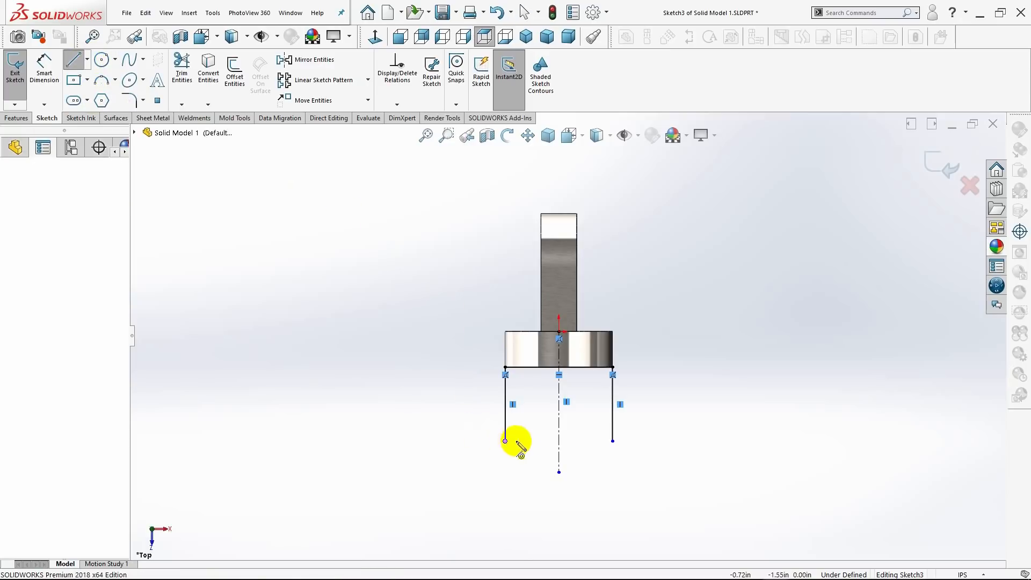
left_click(612, 441)
key("Escape")
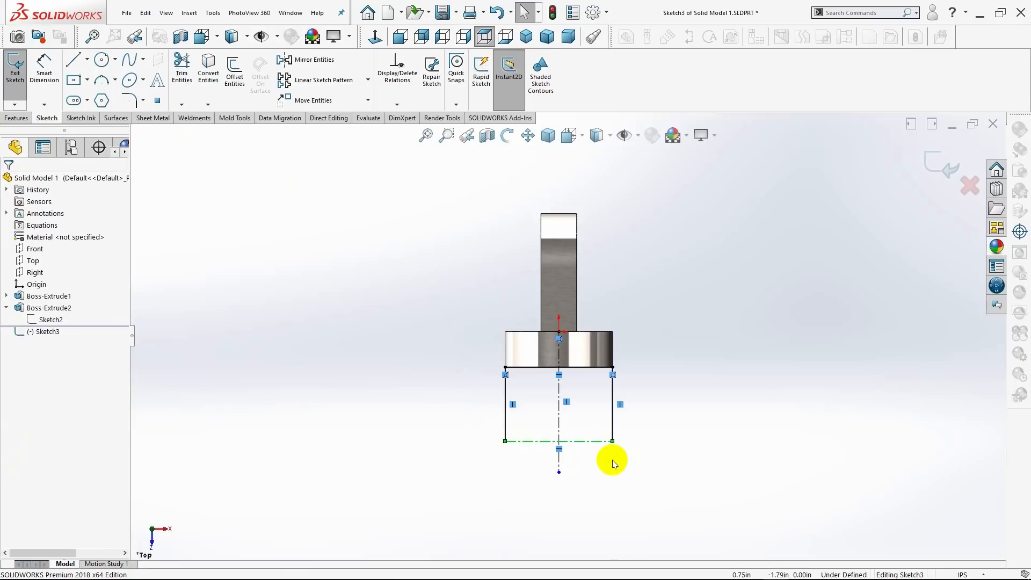
Round off the profile with a 3-point arc of about 0.75 in radius between the free ends of the vertical lines.
left_click(102, 82)
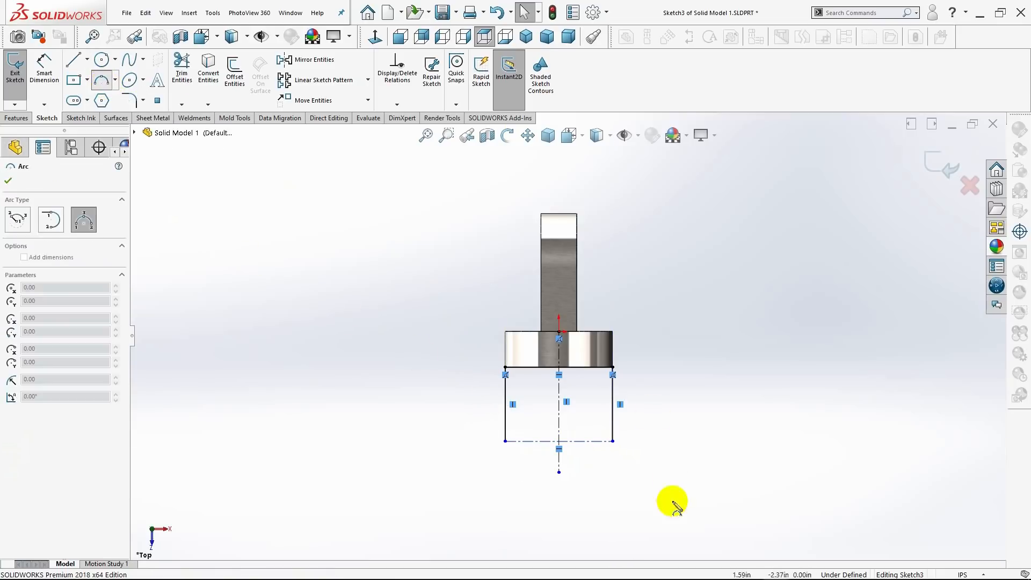
left_click(613, 442)
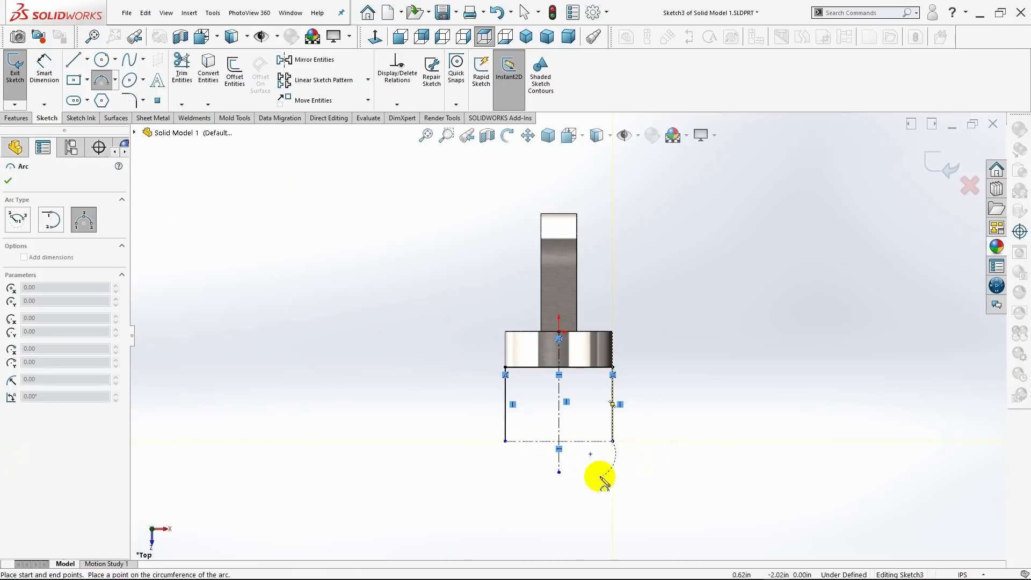
left_click(505, 442)
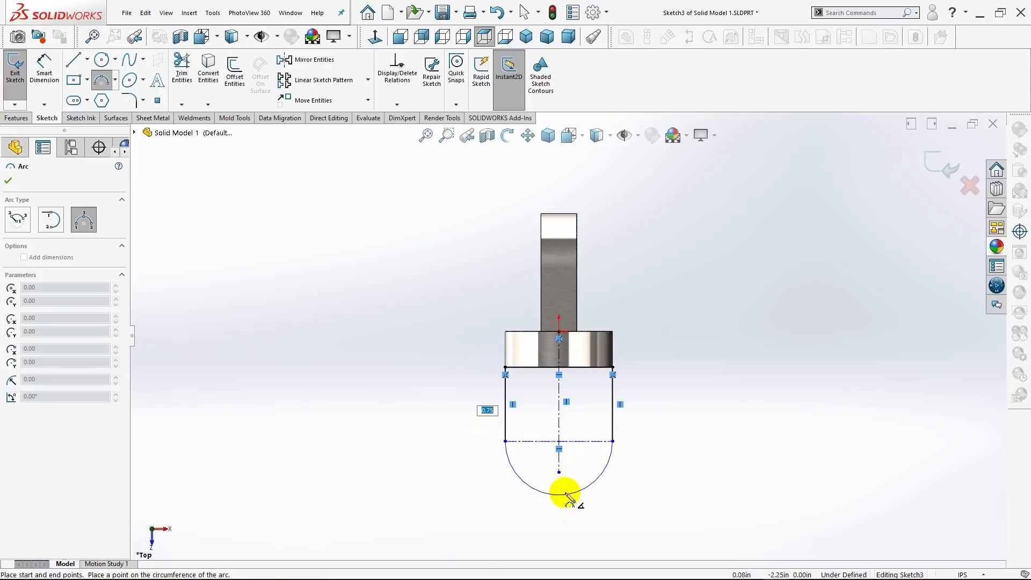
left_click(565, 493)
key("Escape")
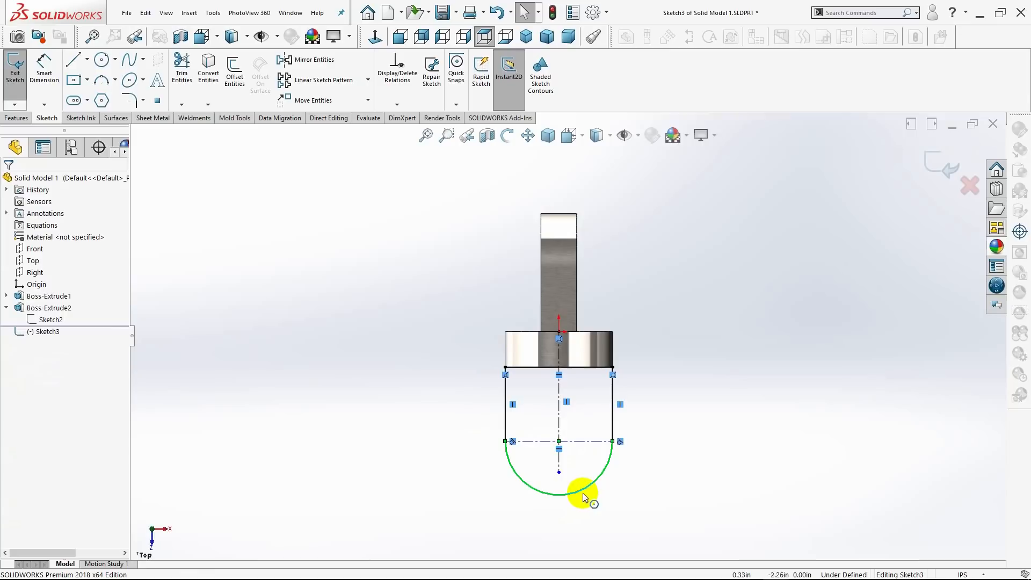
Extend the vertical centerline past the end arc to about 2.93 in from the origin.
key("z")
left_click_drag(561, 450, 560, 507)
left_click(617, 481)
scroll(622, 436, "down", 1)
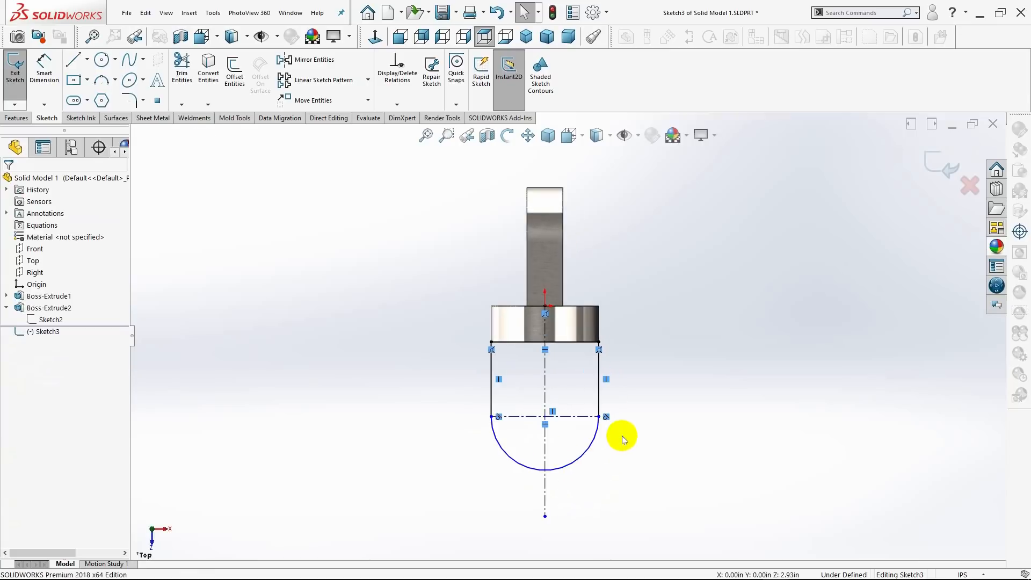
Dimension the profile's straight vertical side to 0.90 in.
left_click(44, 68)
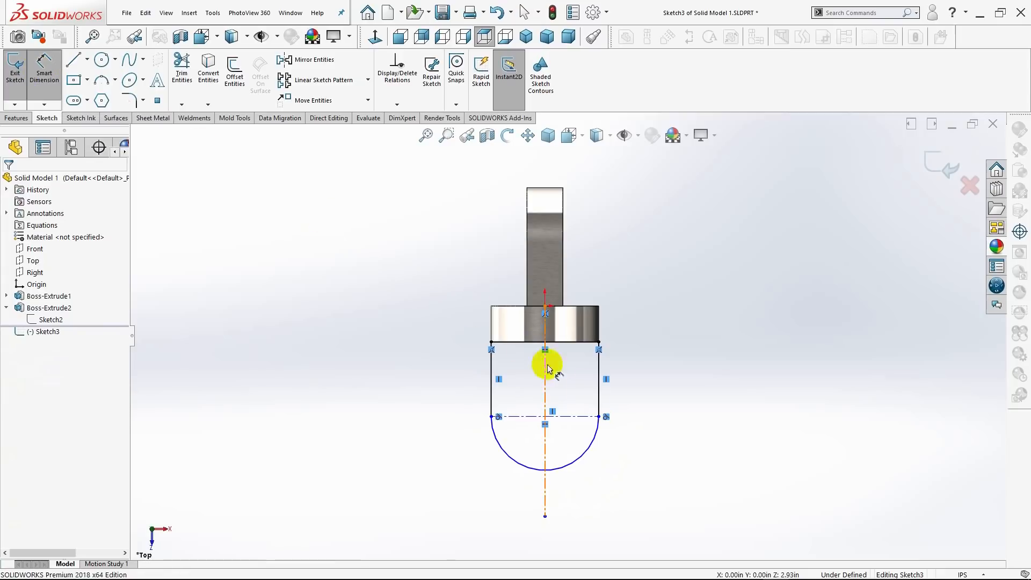
left_click(600, 388)
left_click(641, 390)
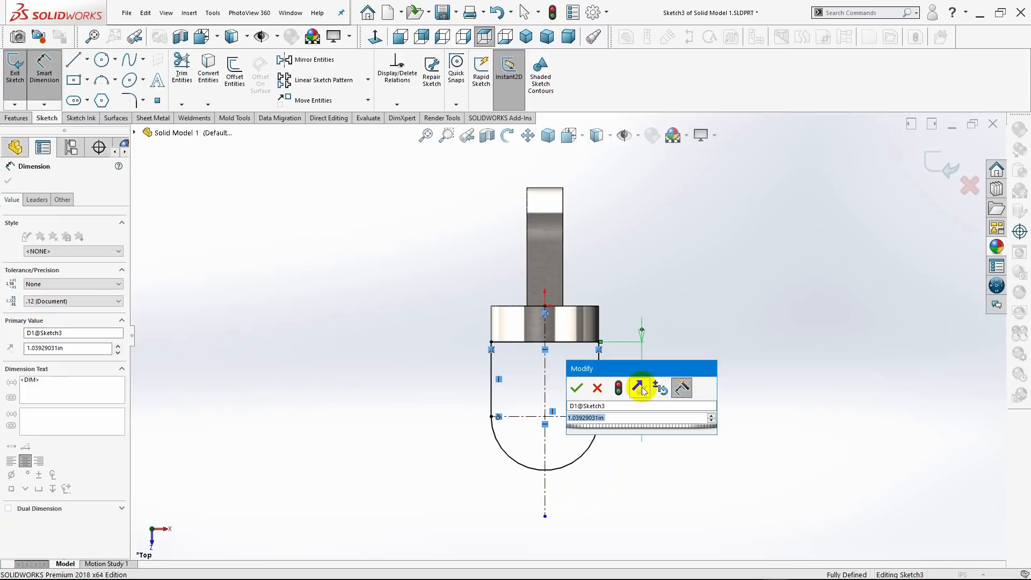
type("=.")
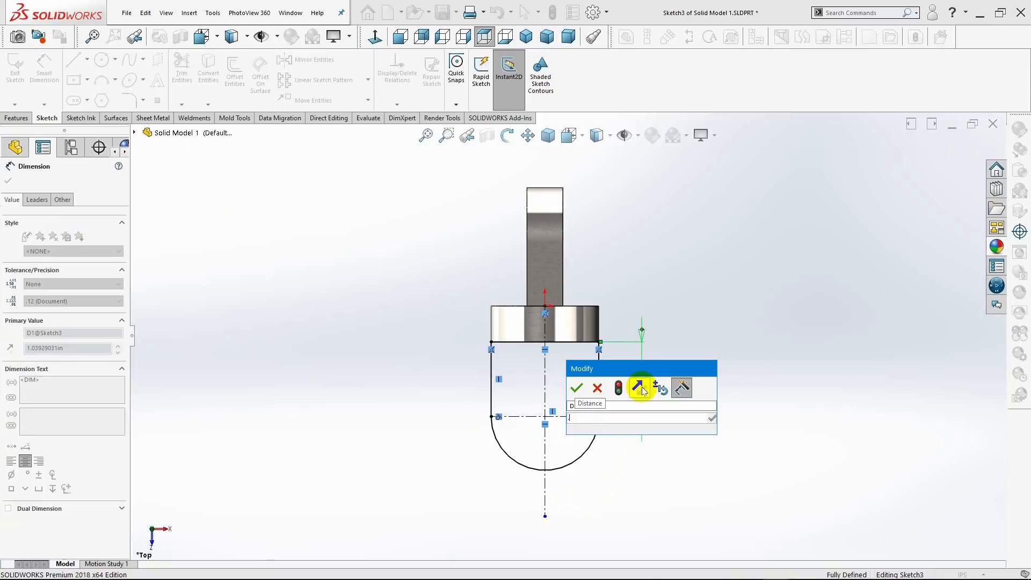
type("90")
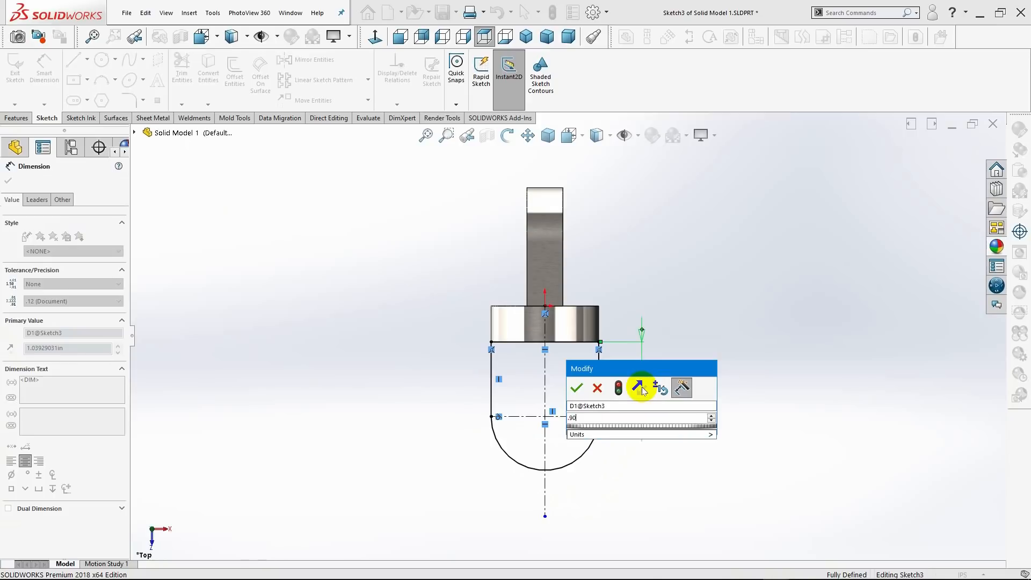
key("Return")
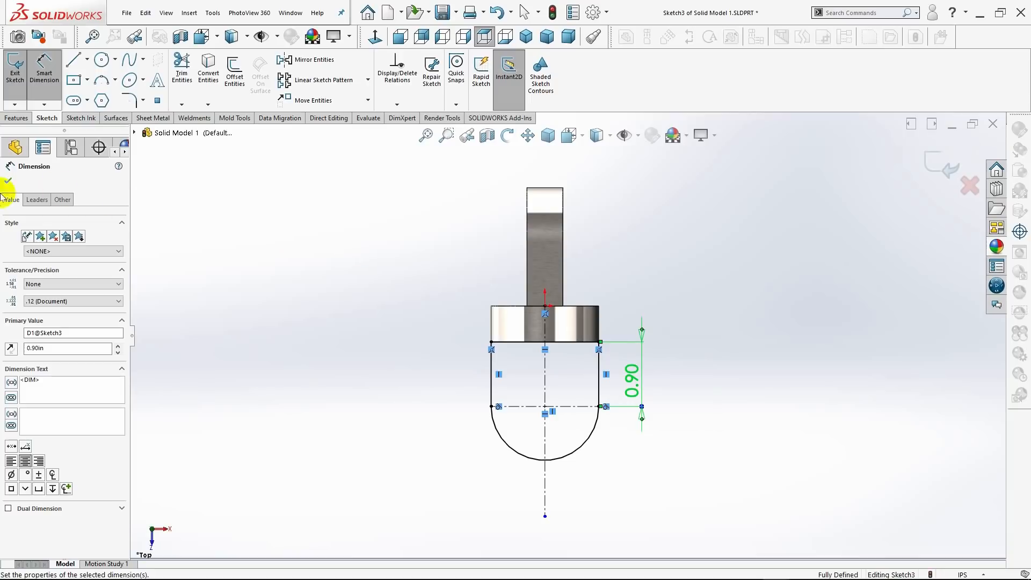
left_click(8, 181)
Sketch a 0.75 in diameter circle centred on the end arc's centre and place its dimension clear of the profile on the left.
left_click(102, 59)
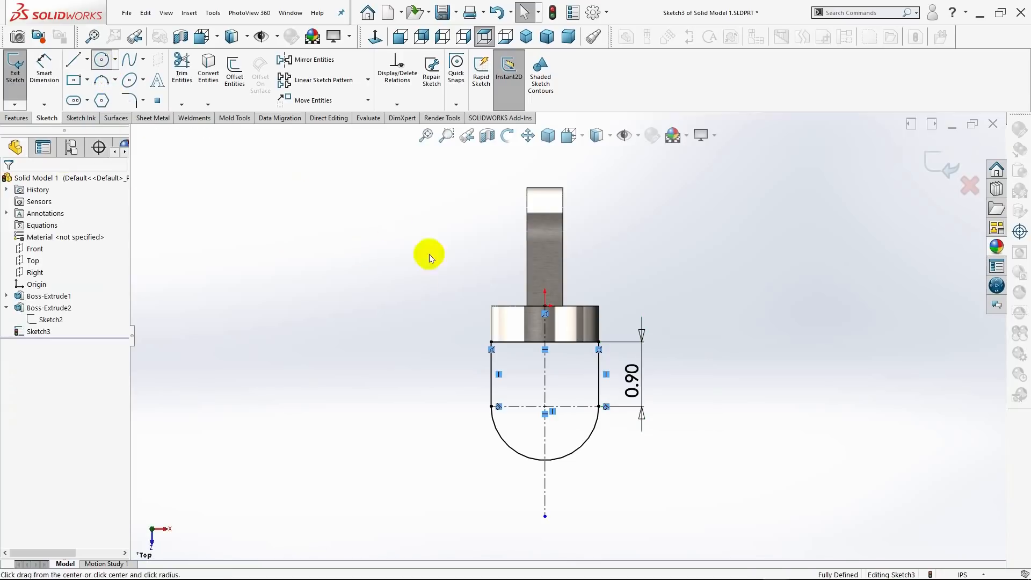
left_click(546, 407)
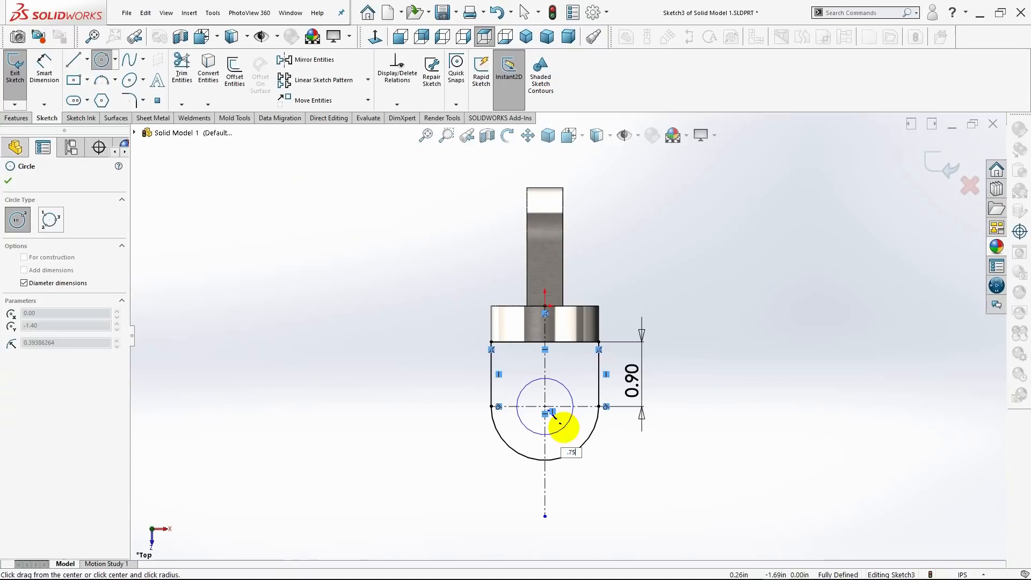
key("Return")
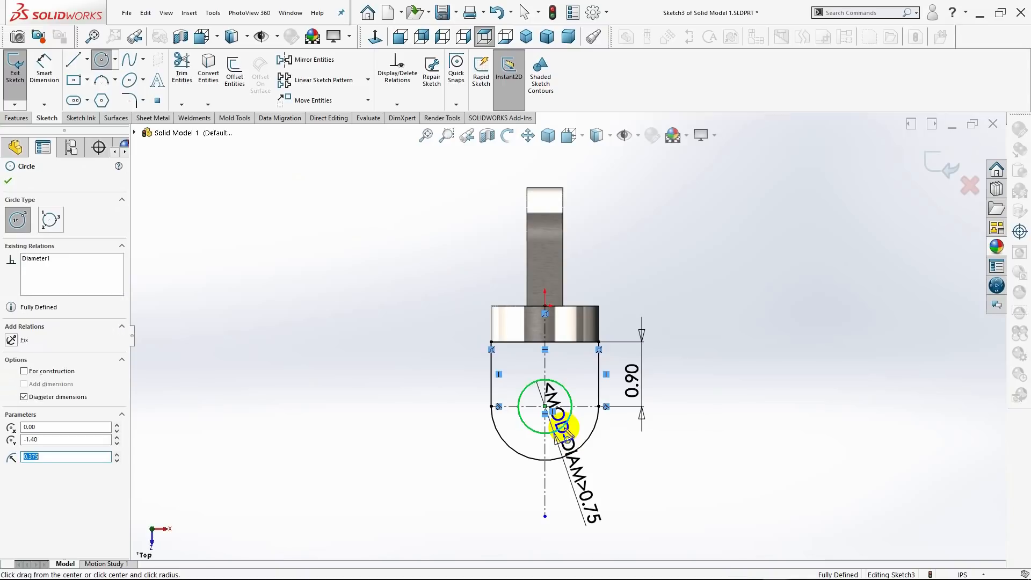
left_click(8, 182)
left_click_drag(588, 497, 414, 447)
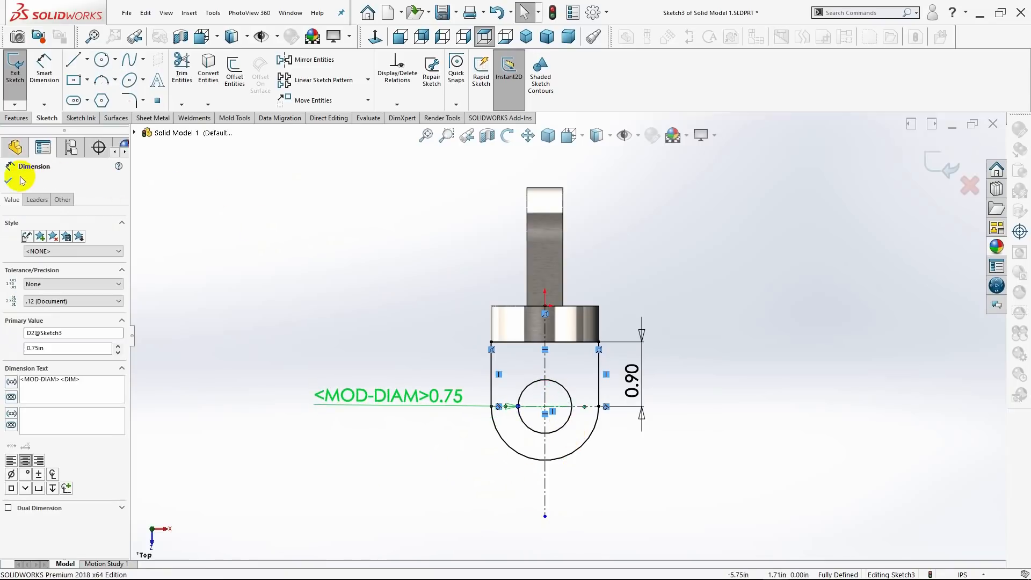
left_click(10, 182)
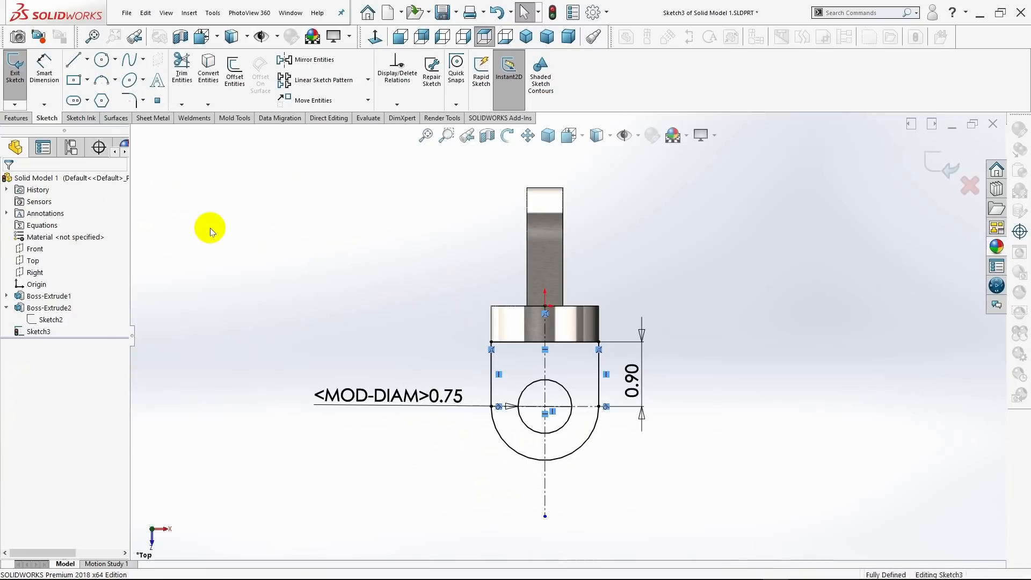
Extrude the round-ended profile with its hole as a merged Mid Plane boss 0.50 in thick.
left_click(18, 118)
left_click(20, 81)
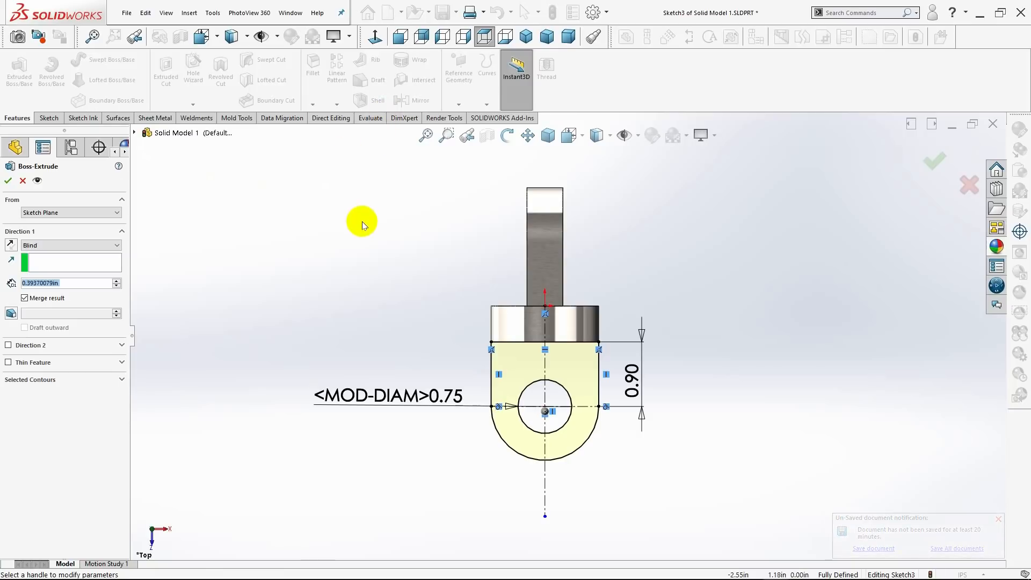
left_click(526, 36)
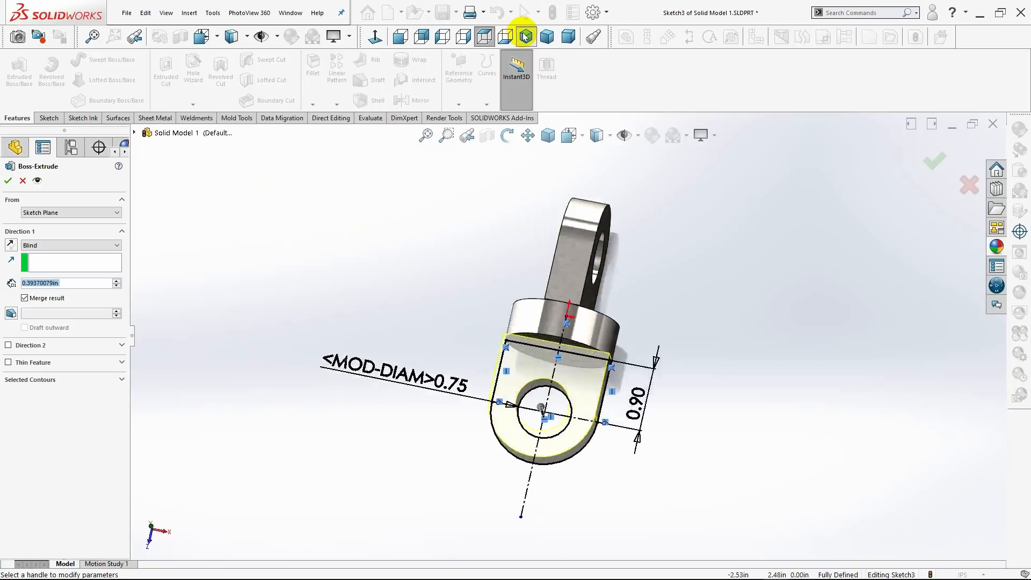
left_click(81, 250)
left_click(77, 296)
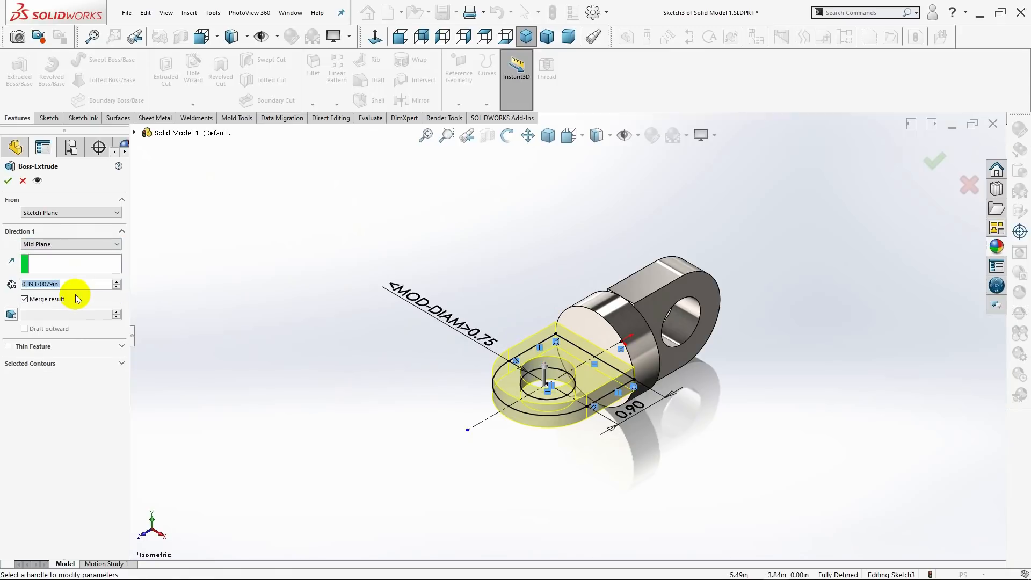
key("BackSpace")
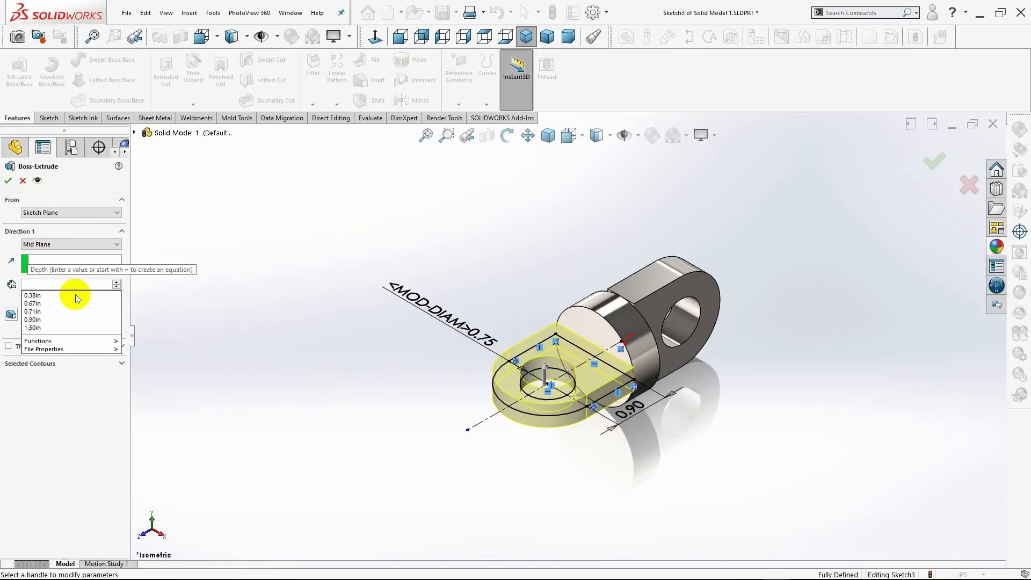
type(".5")
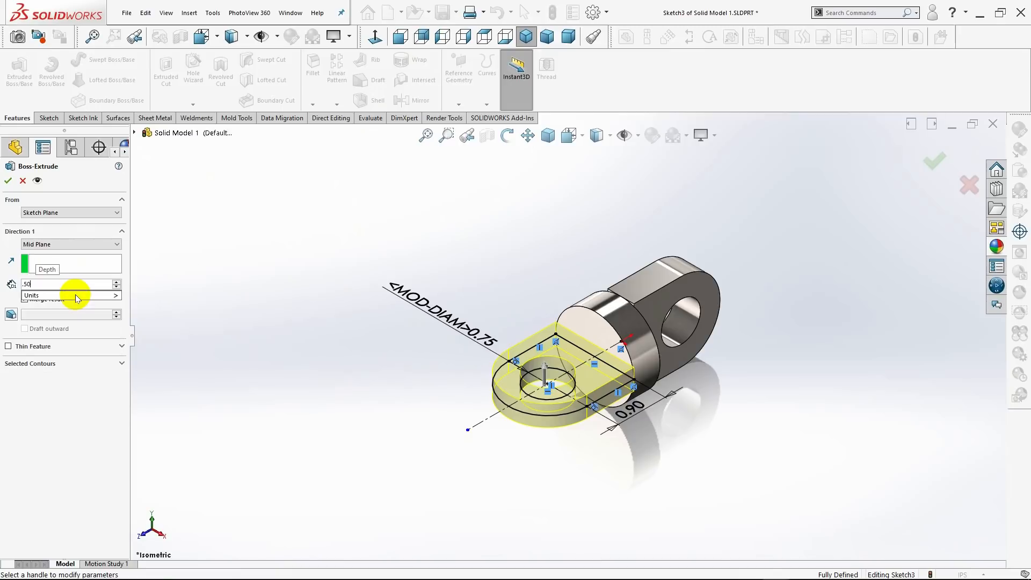
key("Return")
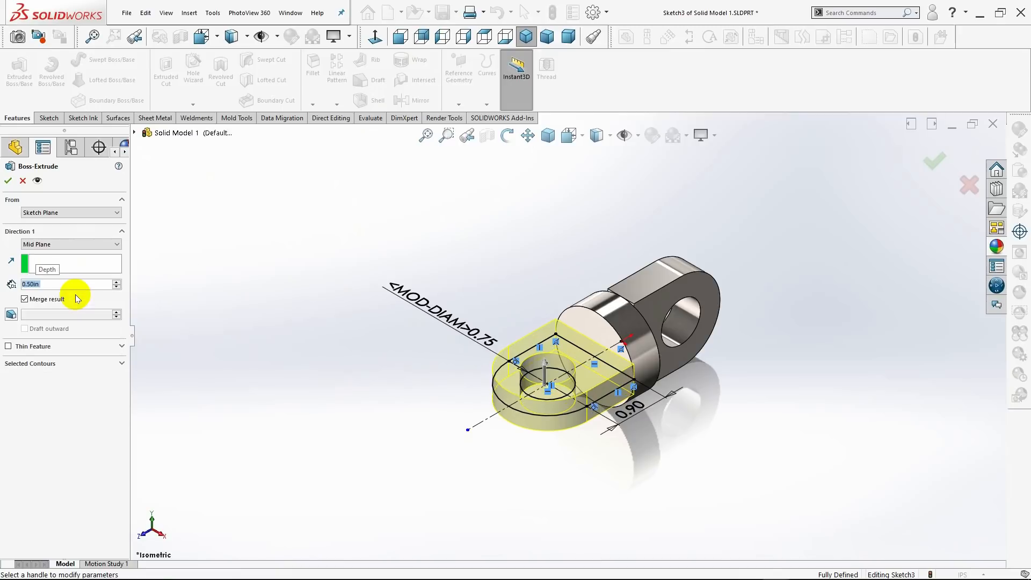
left_click(7, 182)
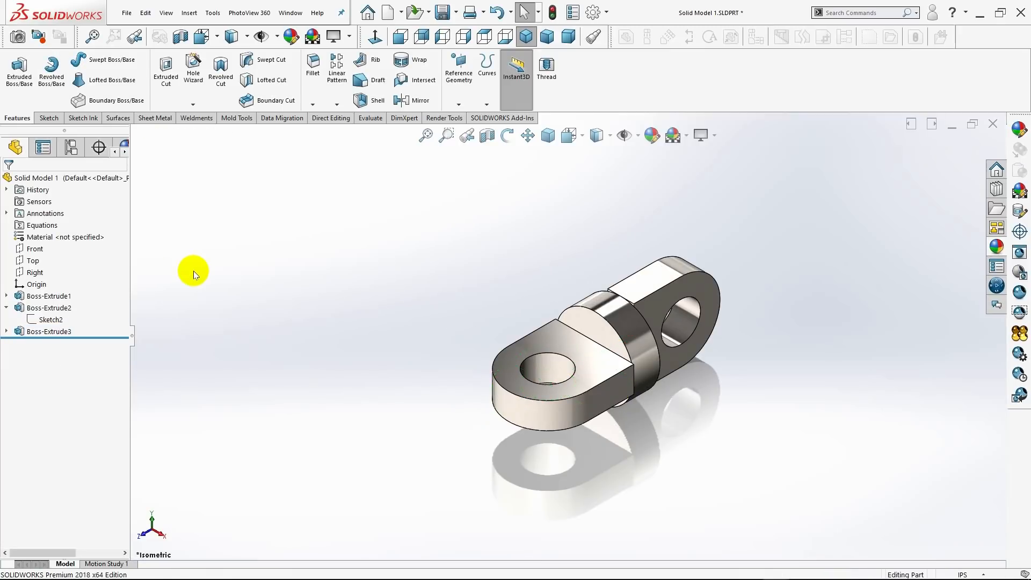
Fillet the outer perimeter edges on both faces of the two lugs with a 0.25 in radius.
mouse_move(374, 332)
middle_mouse_down()
mouse_move(428, 352)
mouse_move(460, 385)
mouse_move(435, 389)
mouse_move(336, 340)
mouse_move(368, 345)
middle_mouse_up()
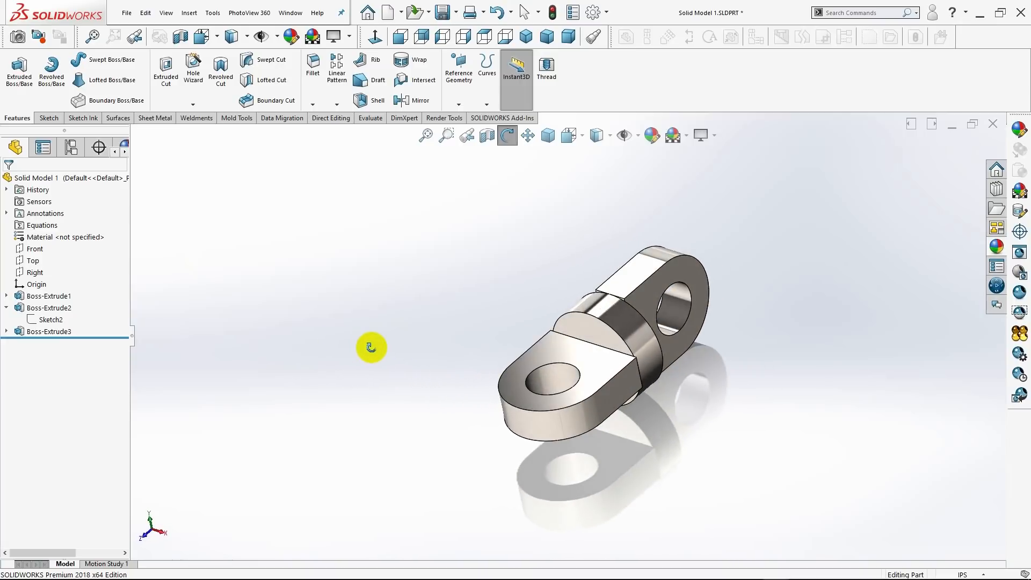
left_click(525, 37)
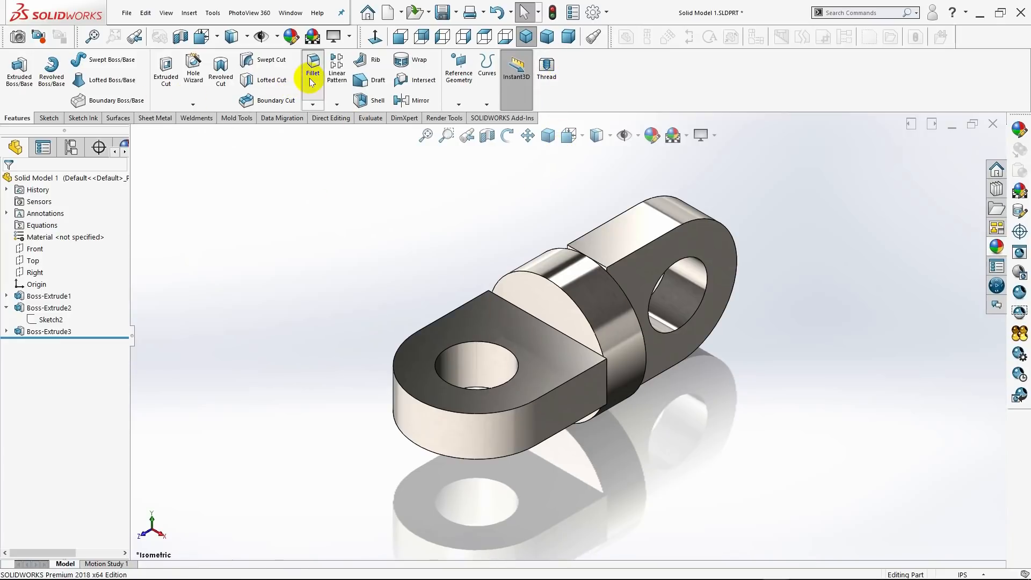
left_click(632, 258)
left_click(585, 234)
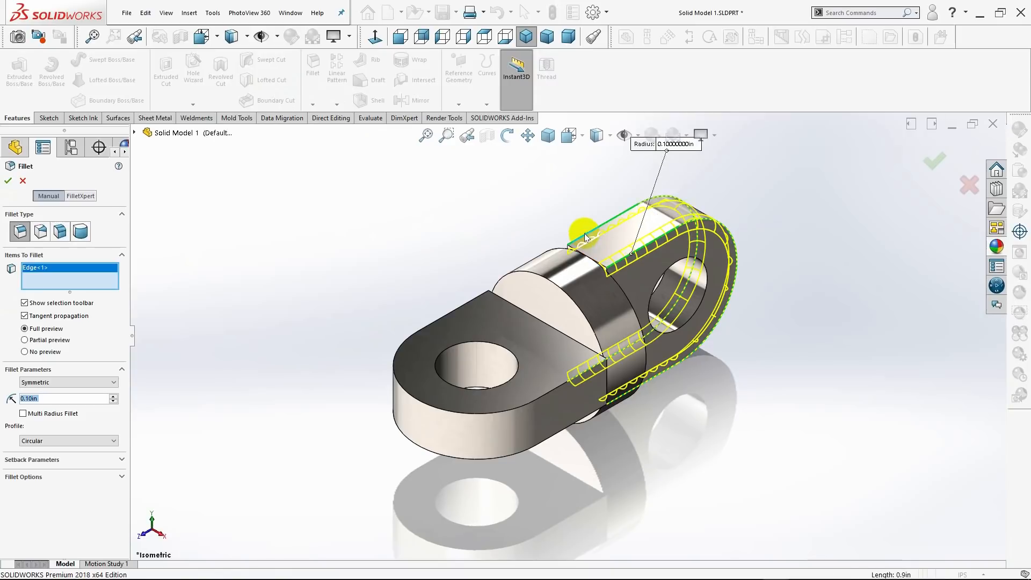
left_click(560, 388)
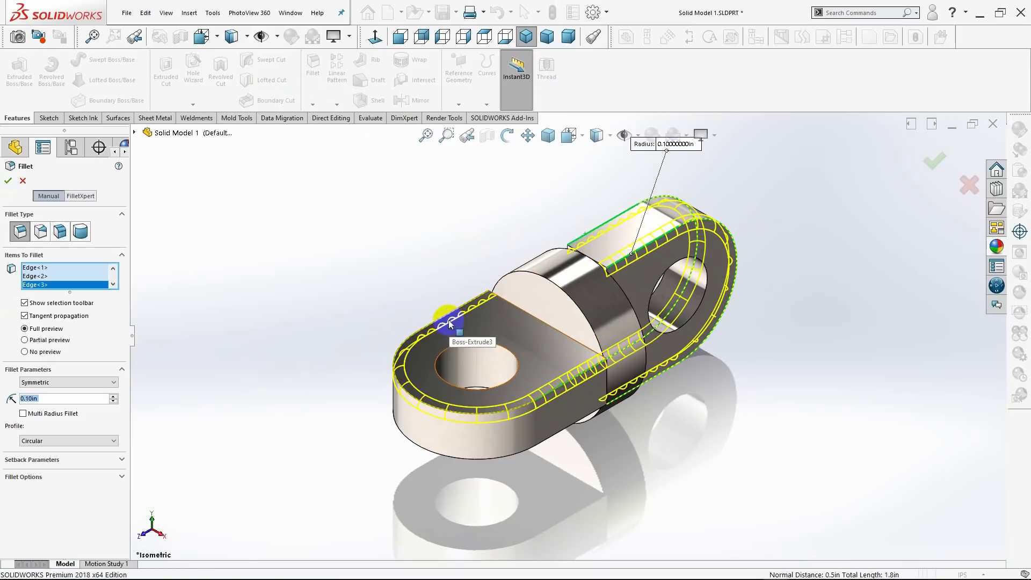
left_click(546, 437)
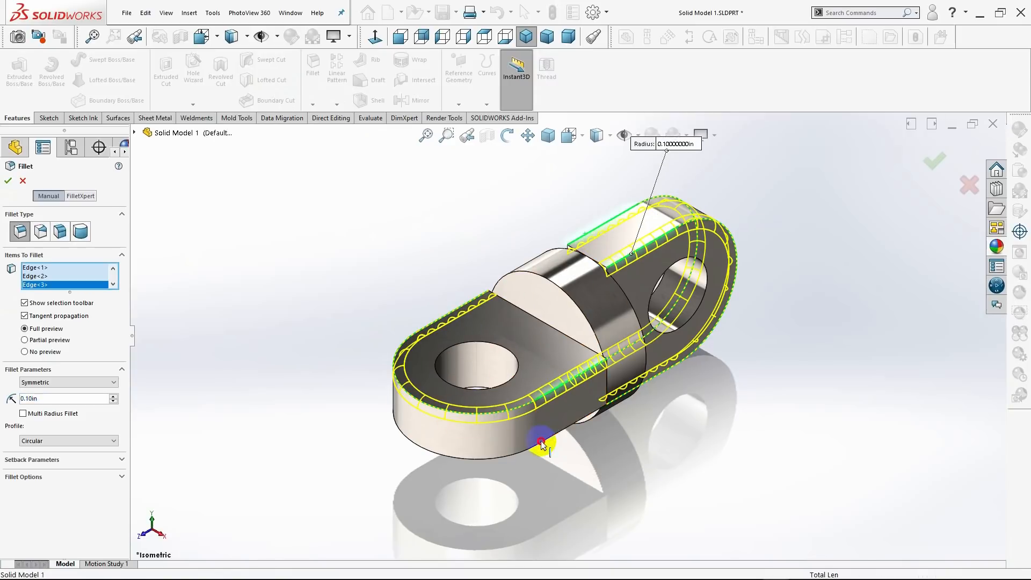
left_click(541, 442)
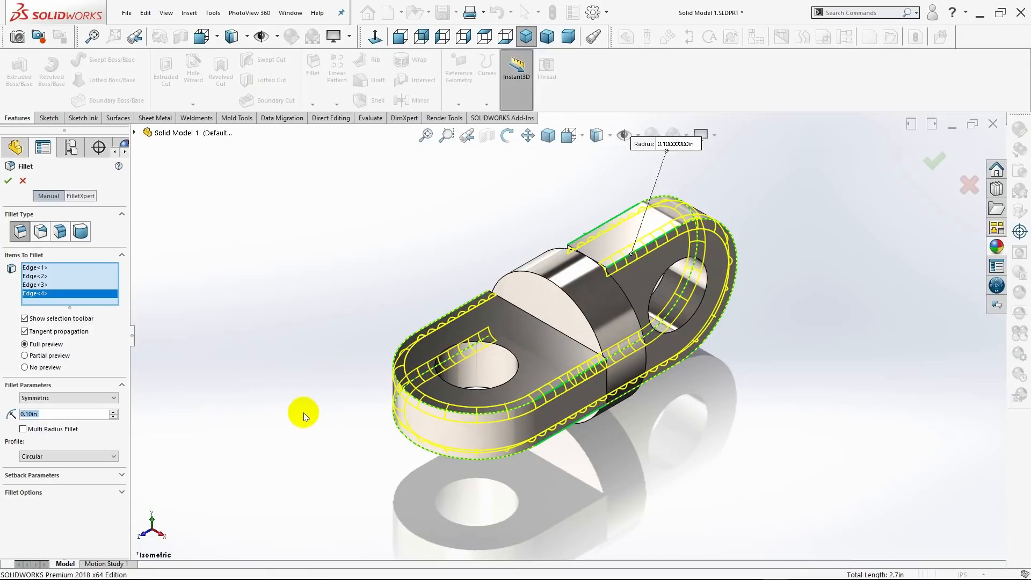
type(".25")
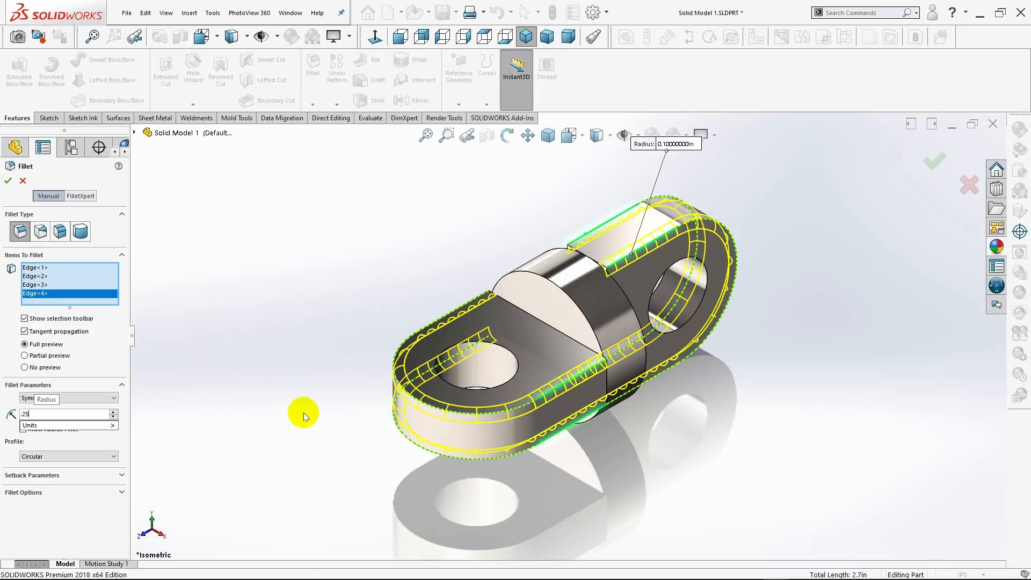
key("Return")
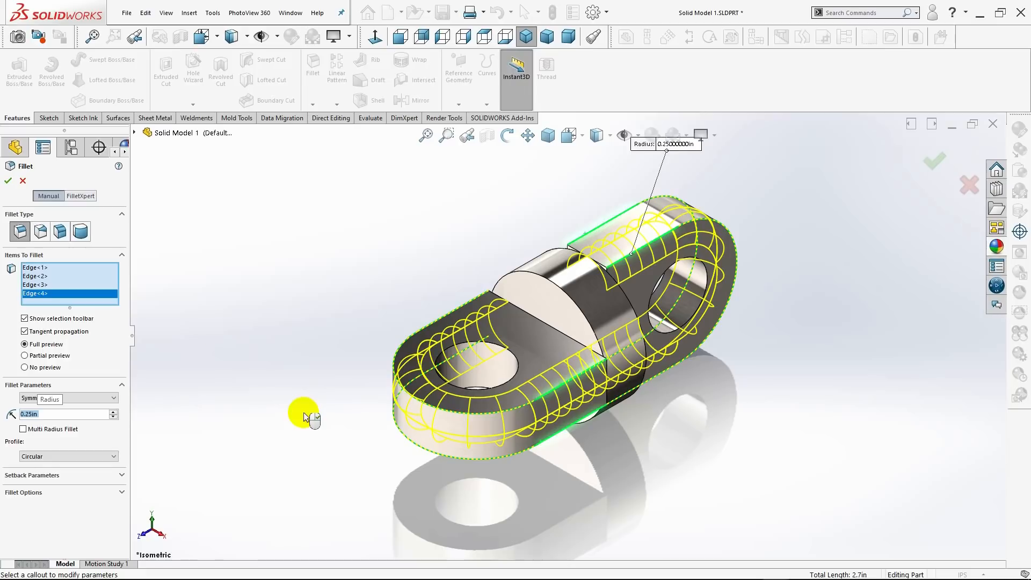
mouse_move(243, 278)
middle_mouse_down()
mouse_move(299, 272)
mouse_move(322, 226)
mouse_move(368, 212)
mouse_move(368, 247)
mouse_move(337, 230)
mouse_move(306, 233)
mouse_move(322, 252)
mouse_move(217, 259)
mouse_move(207, 292)
mouse_move(225, 279)
middle_mouse_up()
left_click(8, 183)
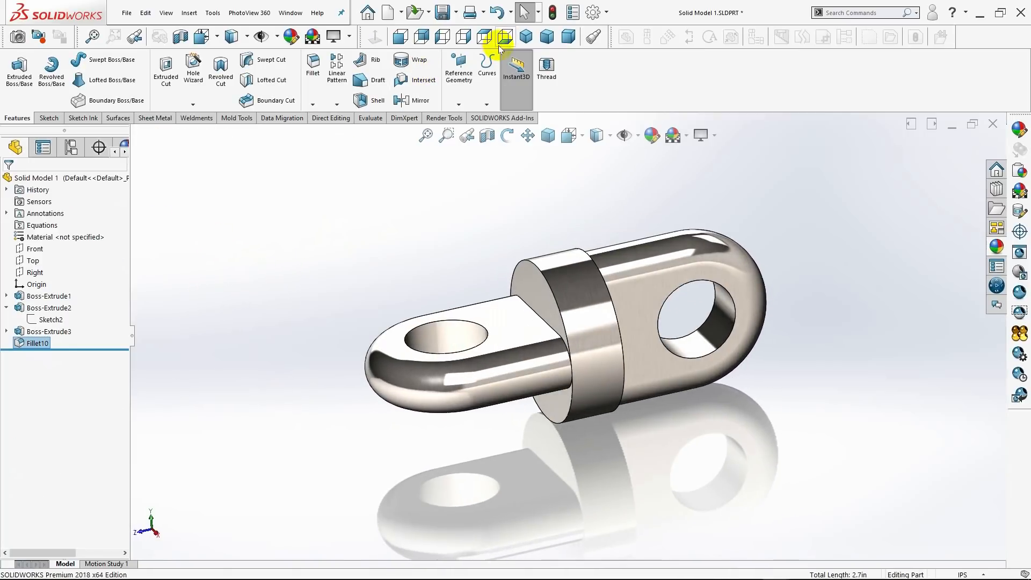
Fillet the junctions of both lugs with the disc at a 0.25 in radius, using the front lug's side face and the rear junction edge.
left_click(528, 38)
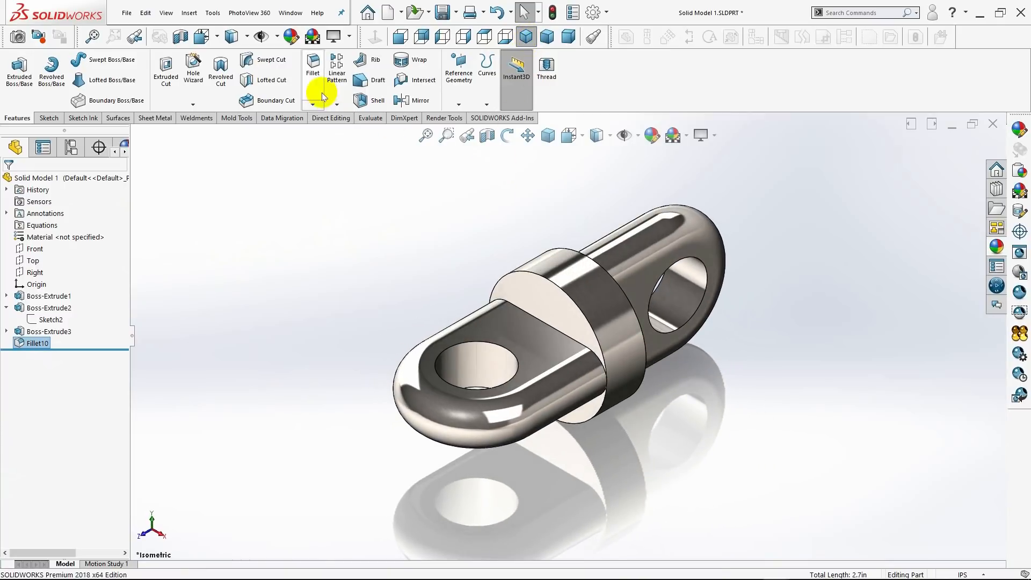
left_click(316, 72)
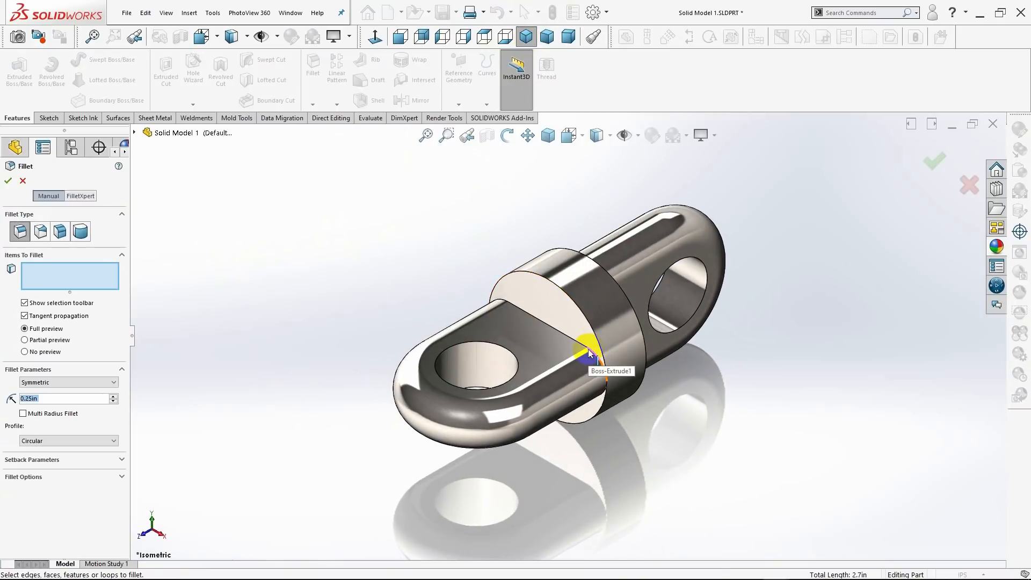
left_click(589, 353)
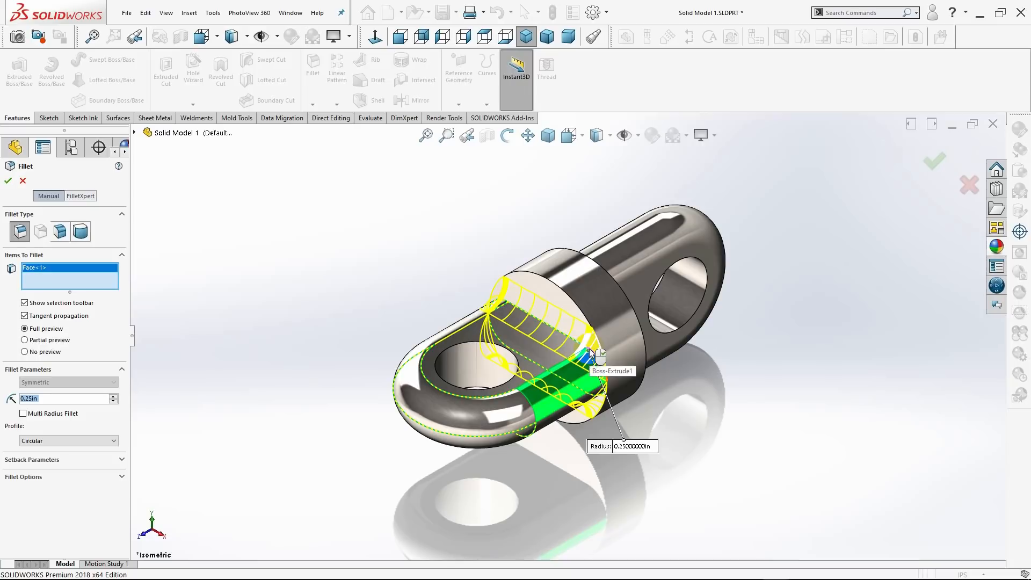
middle_click_drag(649, 422, 765, 463)
left_click(566, 333)
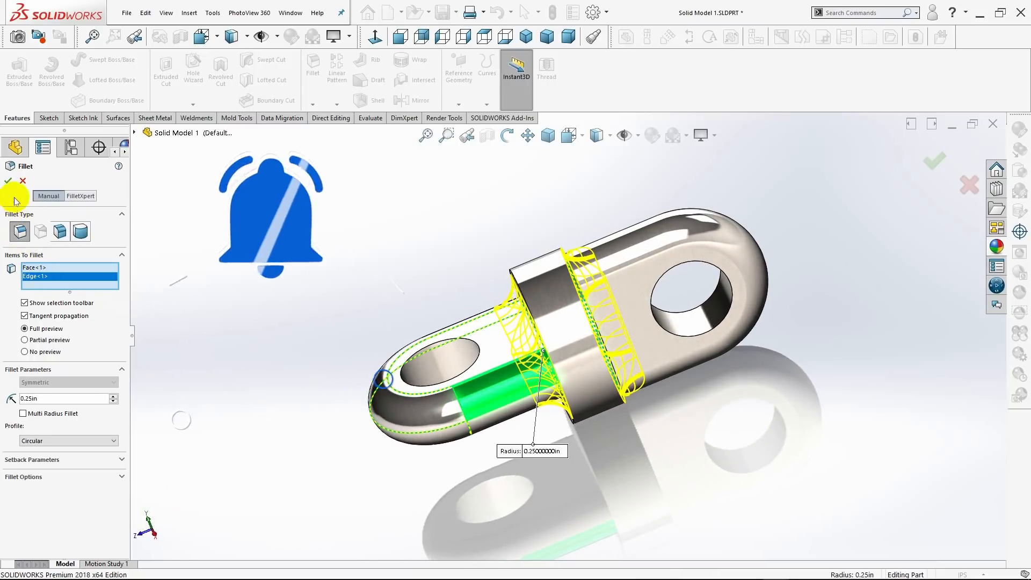
left_click(6, 181)
Fillet the circular rim edges on both faces of the disc with a 0.10 in radius.
middle_click_drag(251, 233, 353, 251)
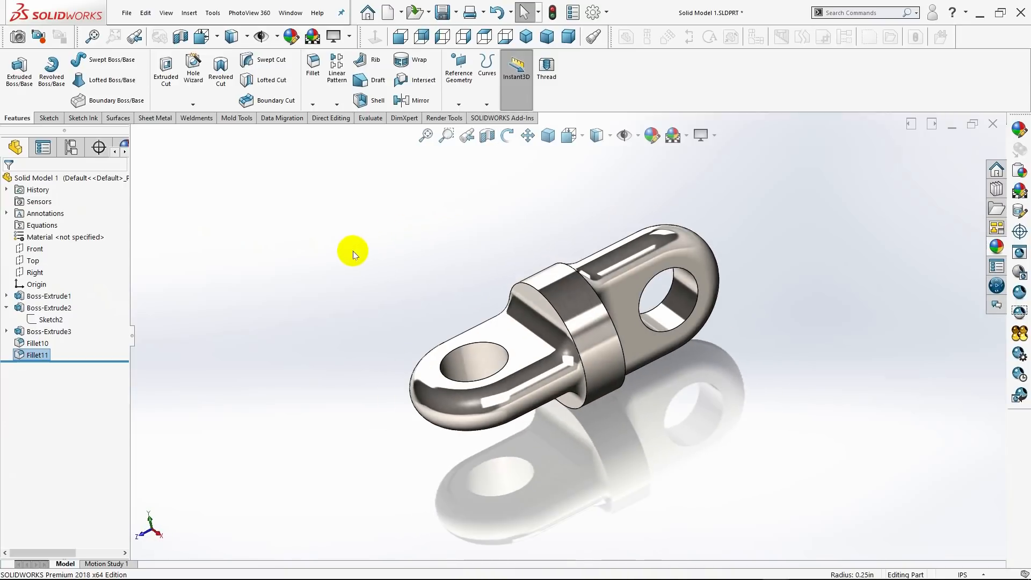
left_click(568, 329)
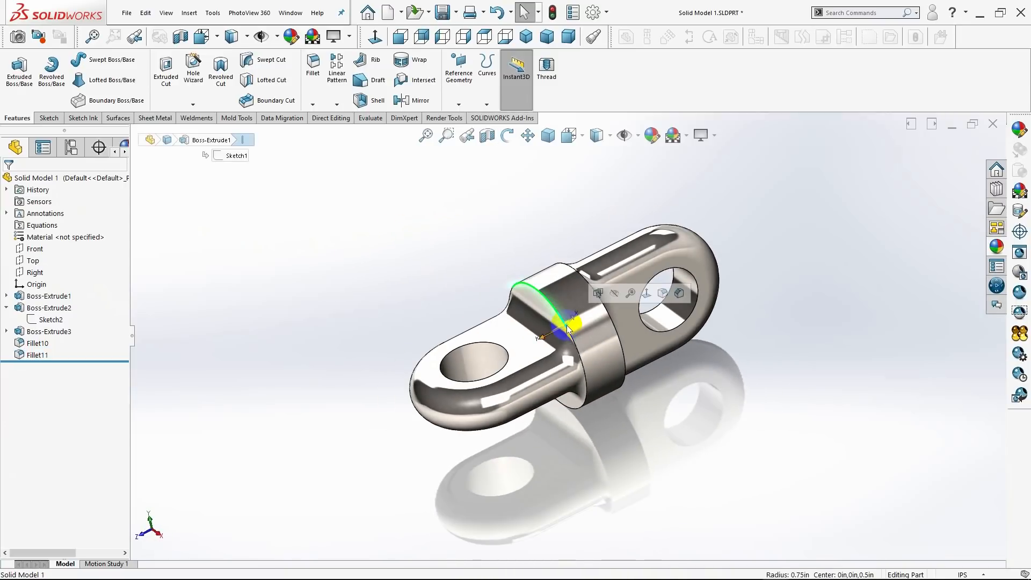
left_click(310, 87)
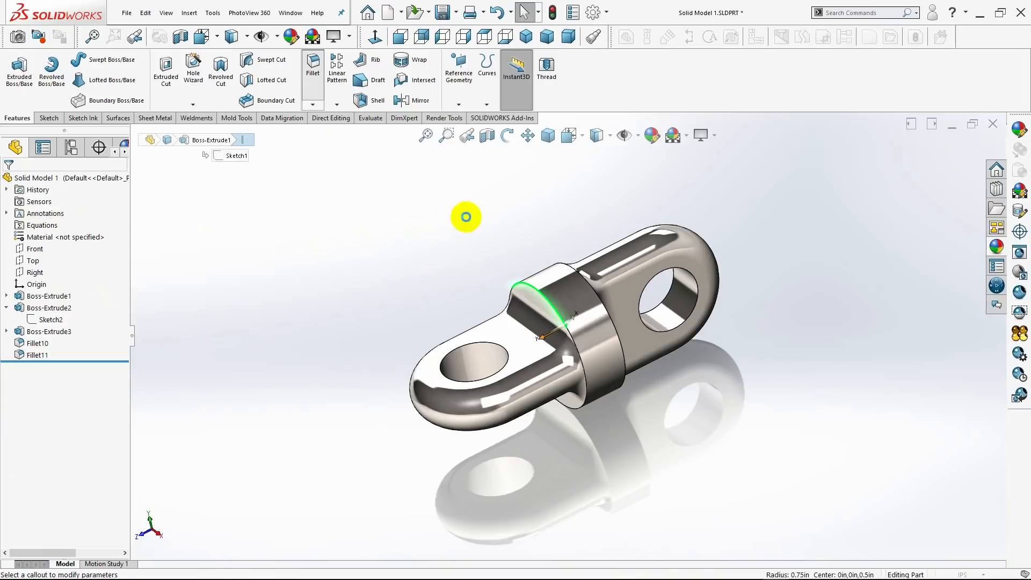
middle_click_drag(679, 383, 603, 370)
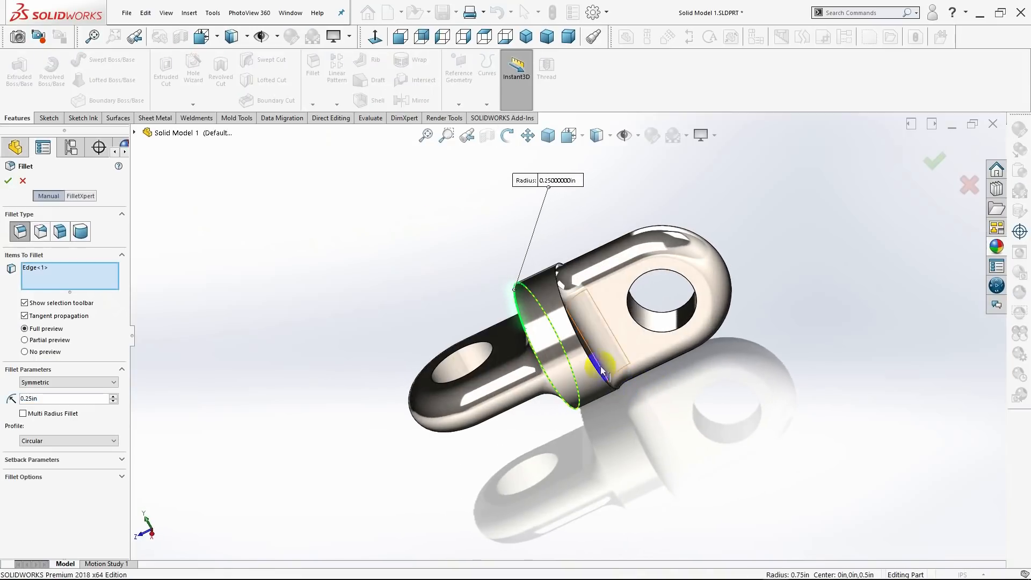
left_click(584, 349)
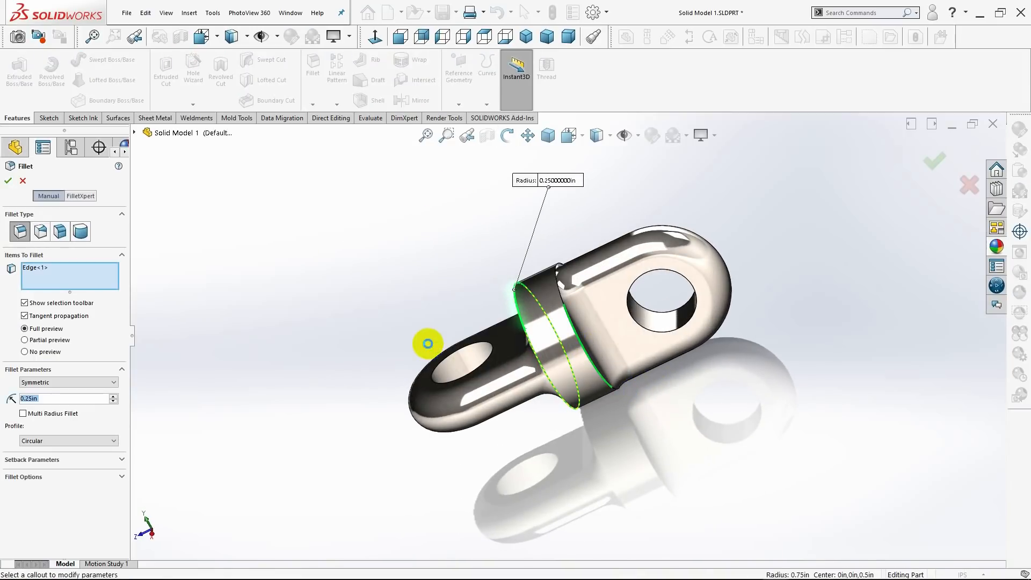
type(".10")
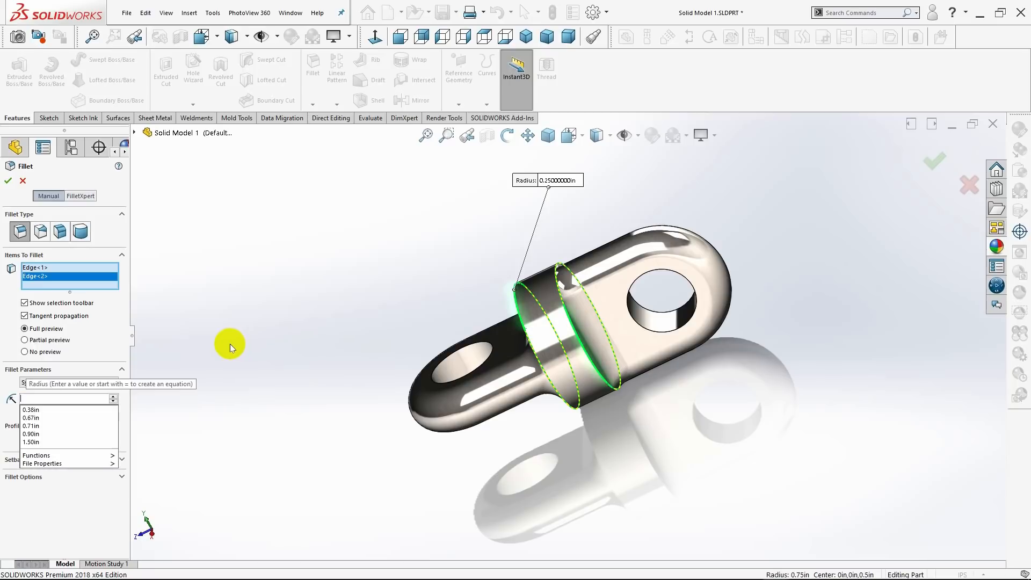
key("Return")
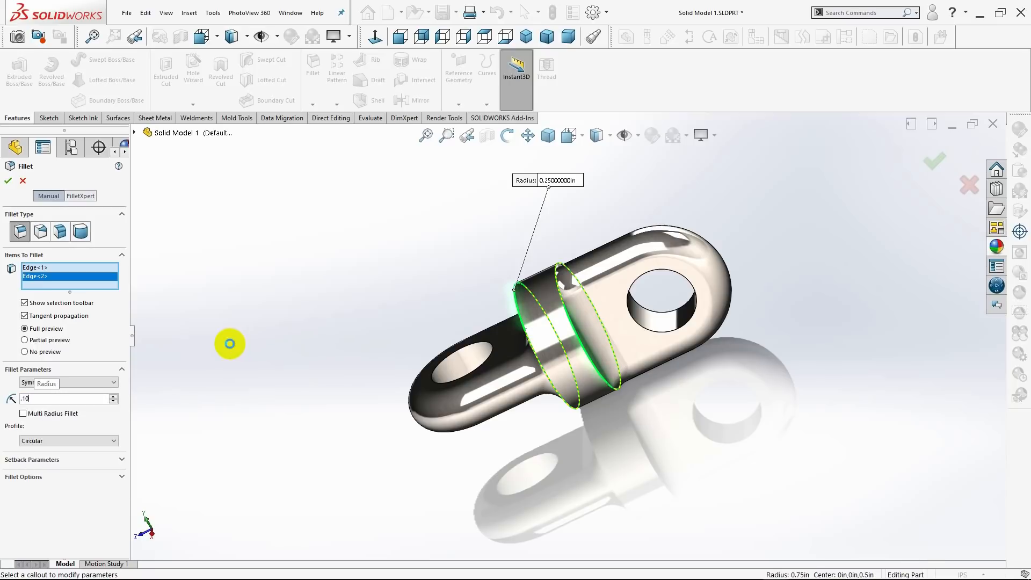
left_click(6, 183)
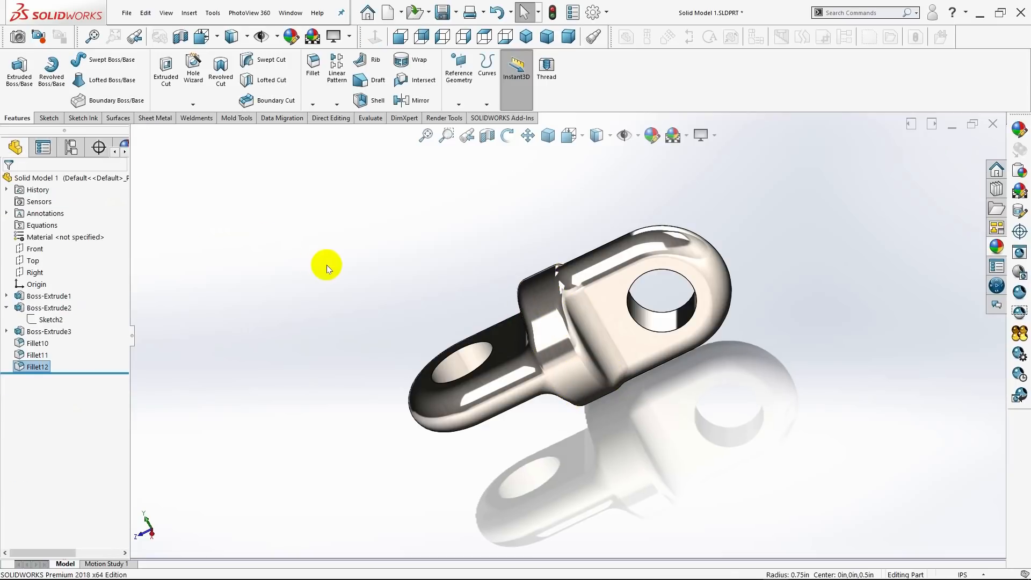
Fillet the hole edges on both faces of the two lugs with a 0.10 in radius.
middle_click_drag(327, 266, 384, 274)
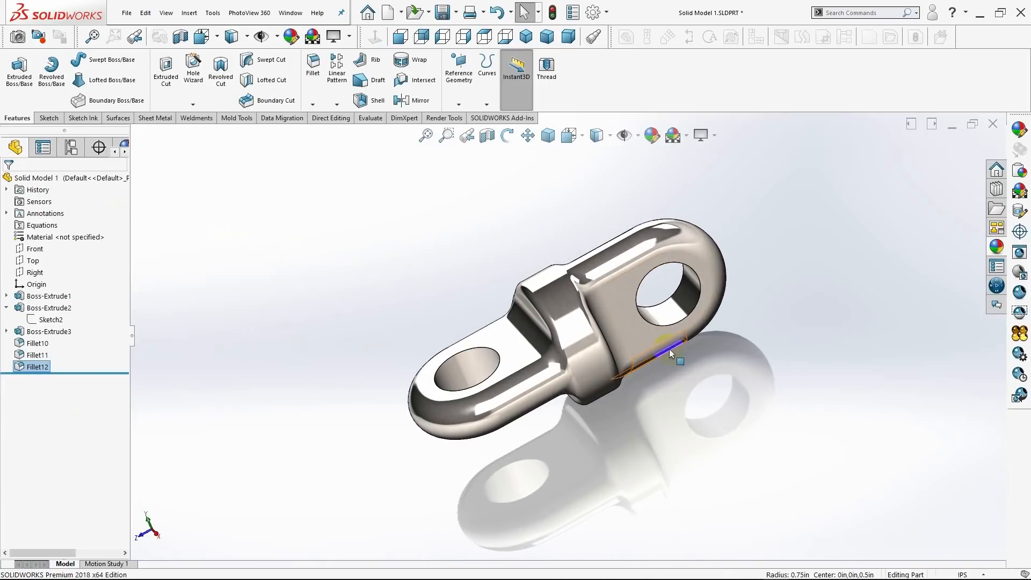
left_click(679, 324)
left_click(311, 81)
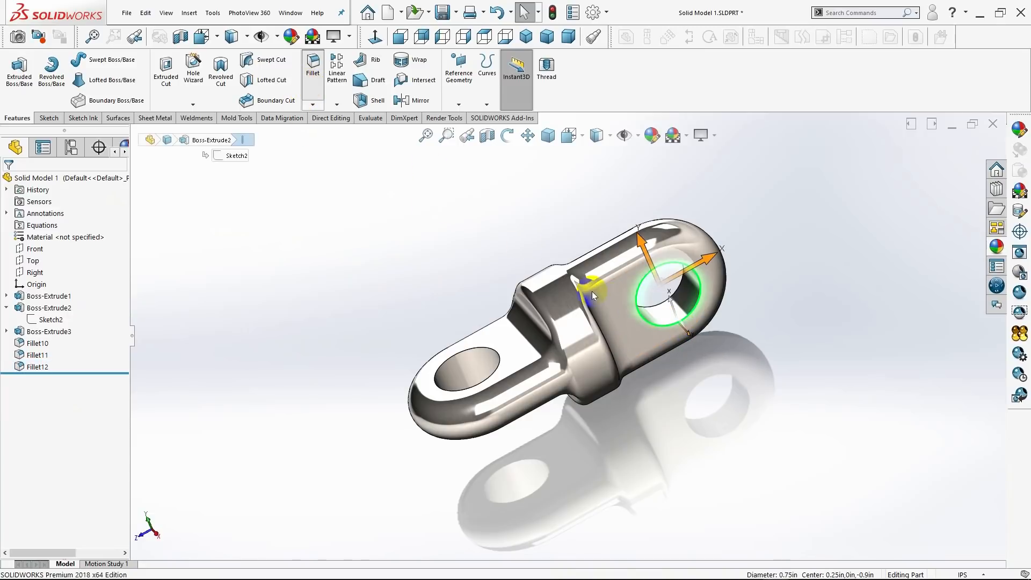
middle_click_drag(511, 276, 543, 231)
middle_click_drag(597, 287, 601, 289)
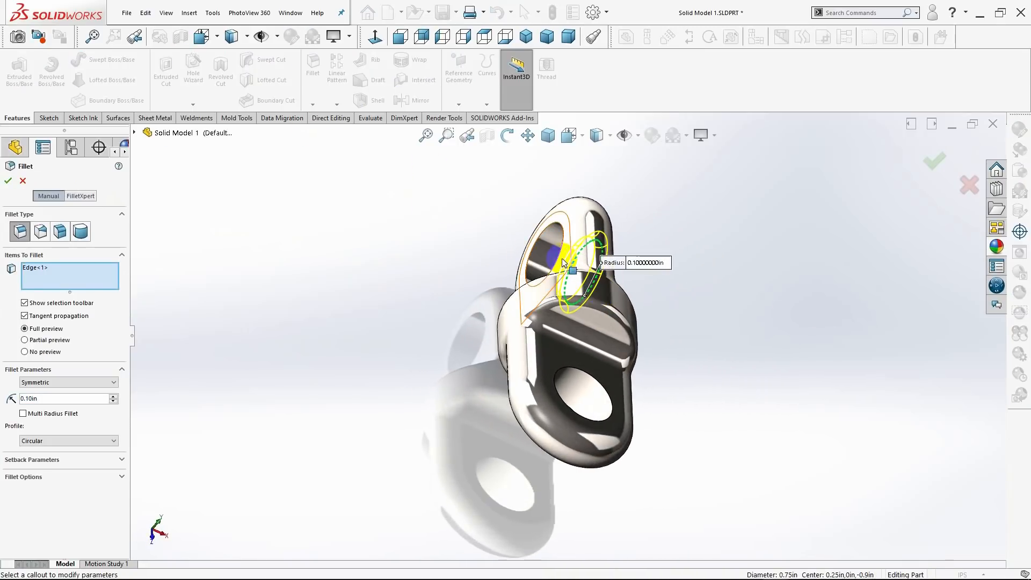
left_click(562, 255)
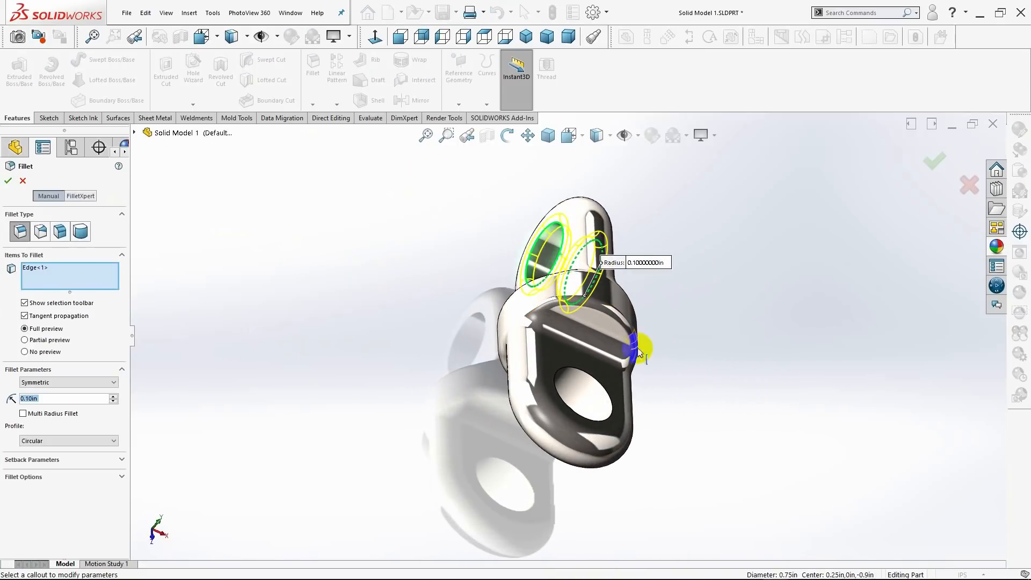
left_click(614, 407)
middle_click_drag(614, 407, 536, 317)
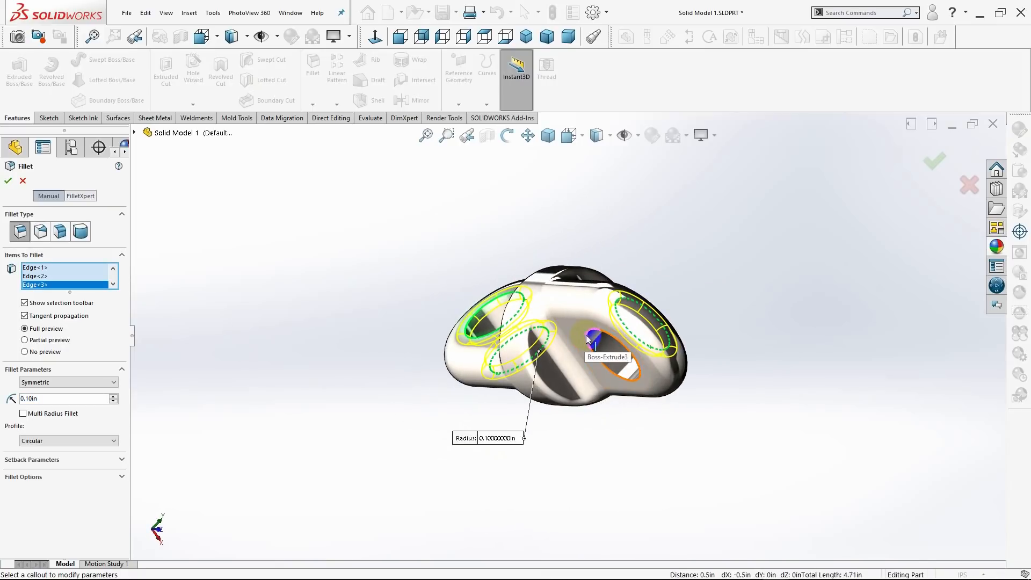
left_click(593, 350)
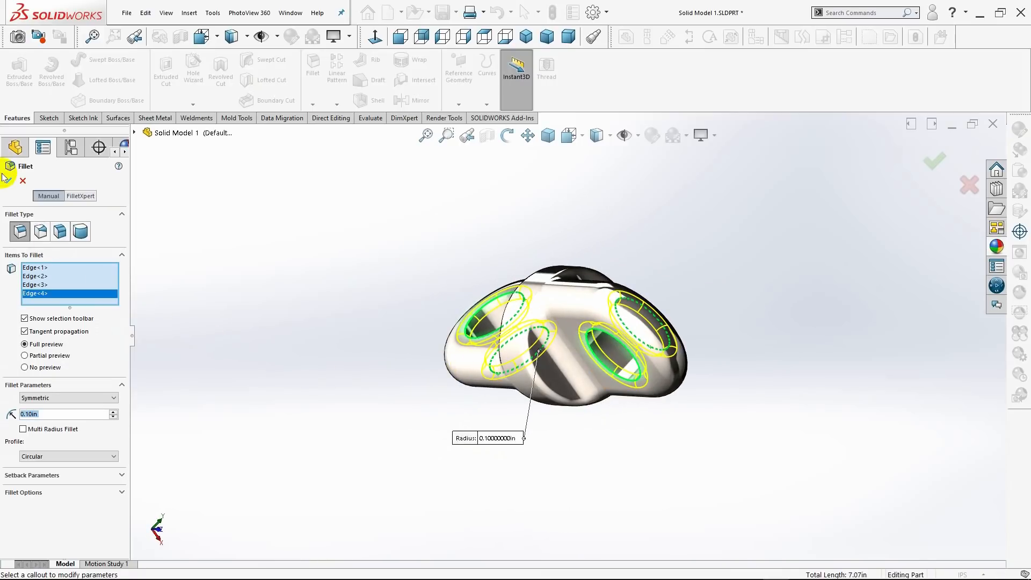
key("Return")
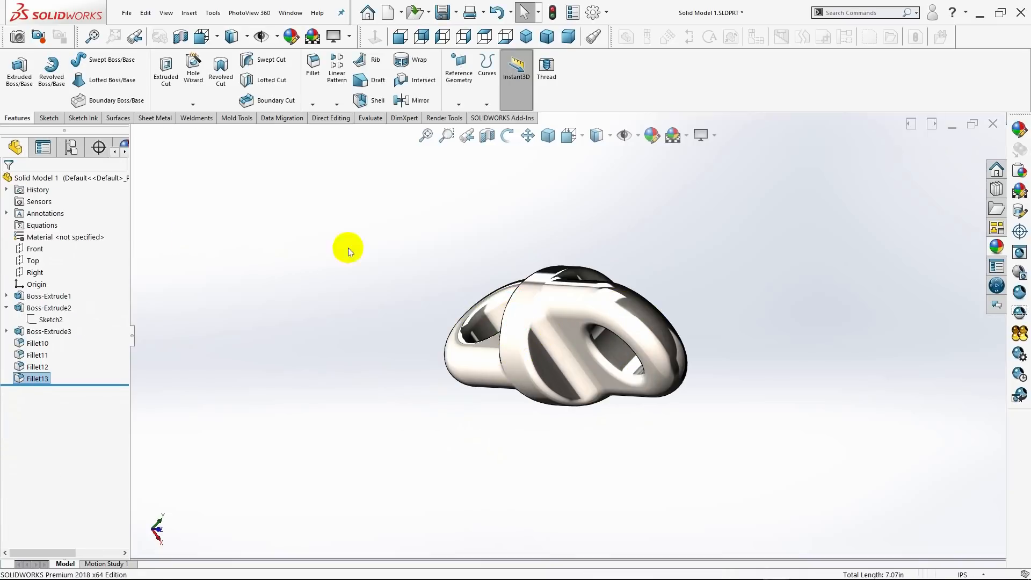
Section the part with the Front plane, shifting the cut through the front lug and rotating it about 89° to slice lengthwise.
left_click(526, 36)
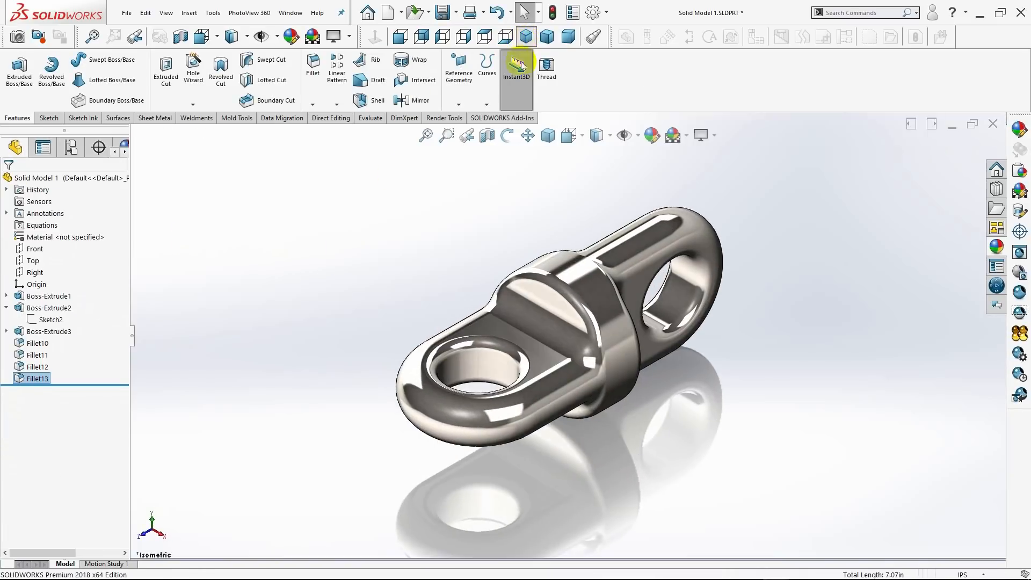
scroll(712, 314, "up", 2)
middle_click_drag(712, 314, 714, 344)
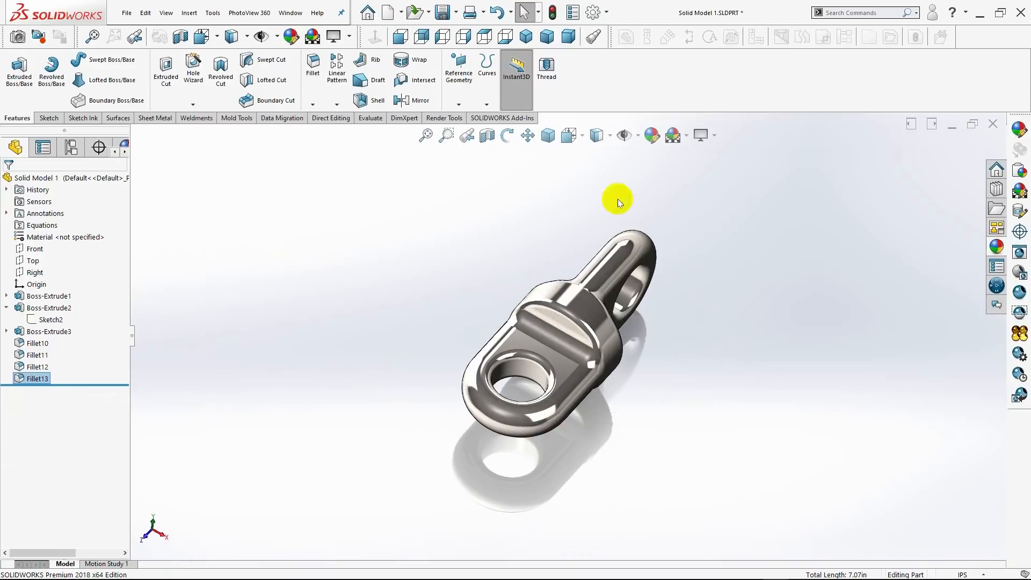
left_click(525, 36)
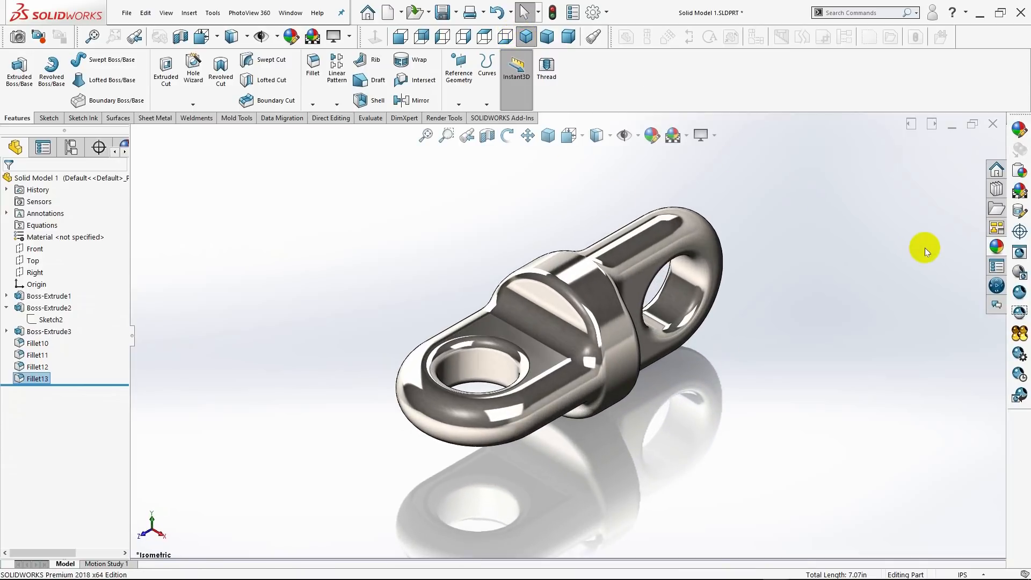
left_click(485, 136)
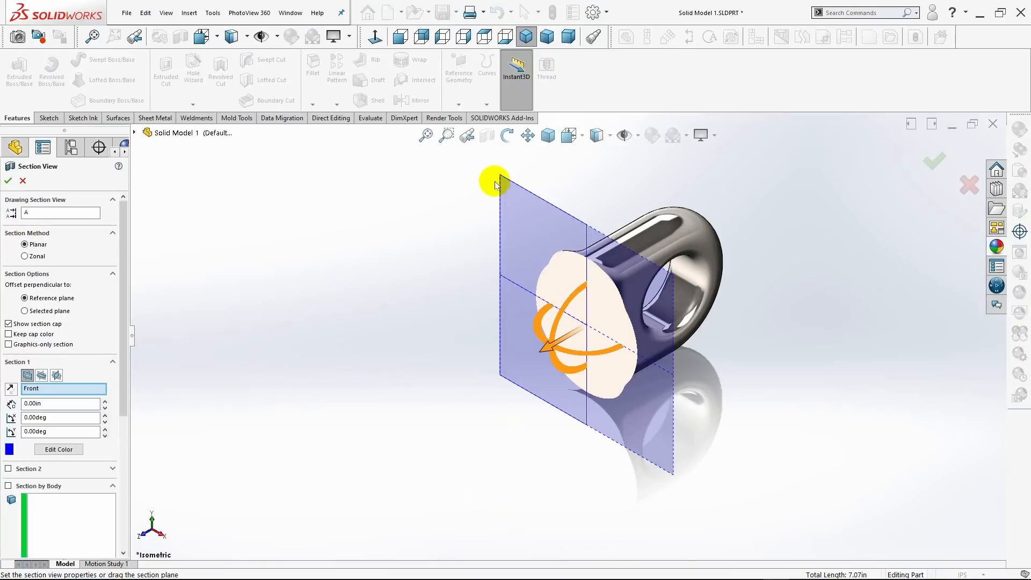
left_click_drag(556, 345, 449, 368)
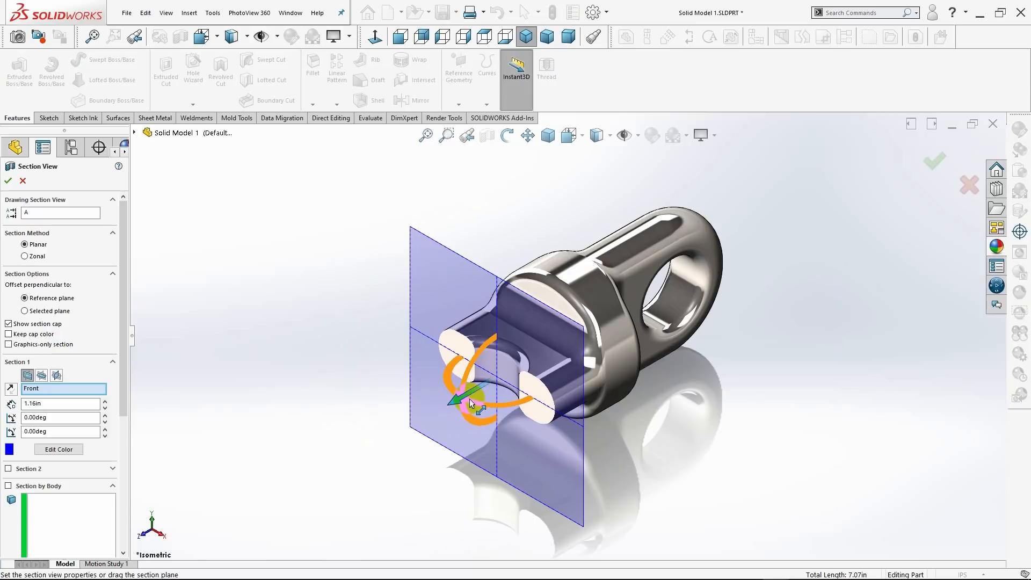
left_click_drag(475, 404, 524, 401)
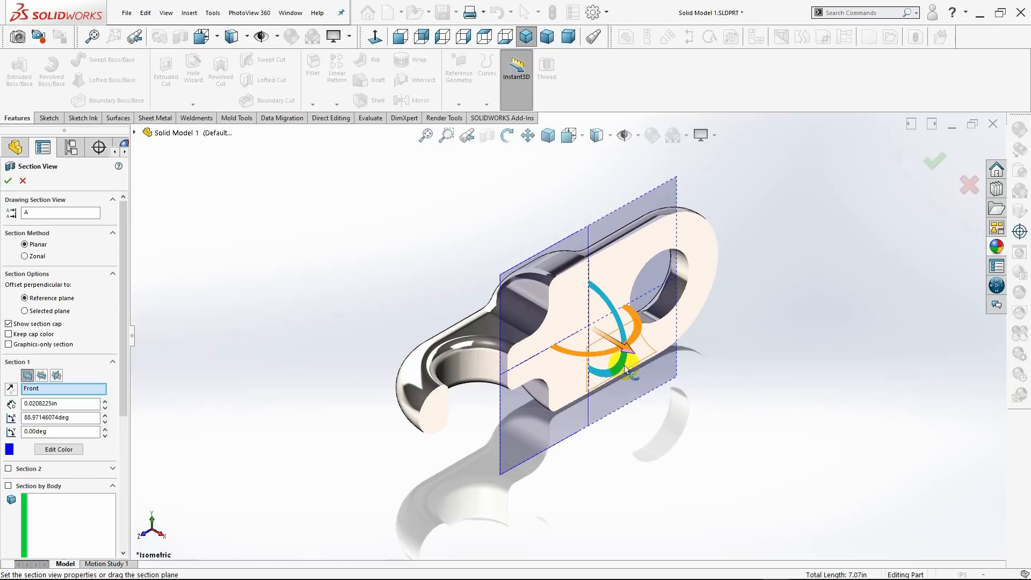
mouse_move(626, 364)
left_mouse_down()
mouse_move(623, 295)
mouse_move(618, 350)
mouse_move(629, 372)
left_mouse_up()
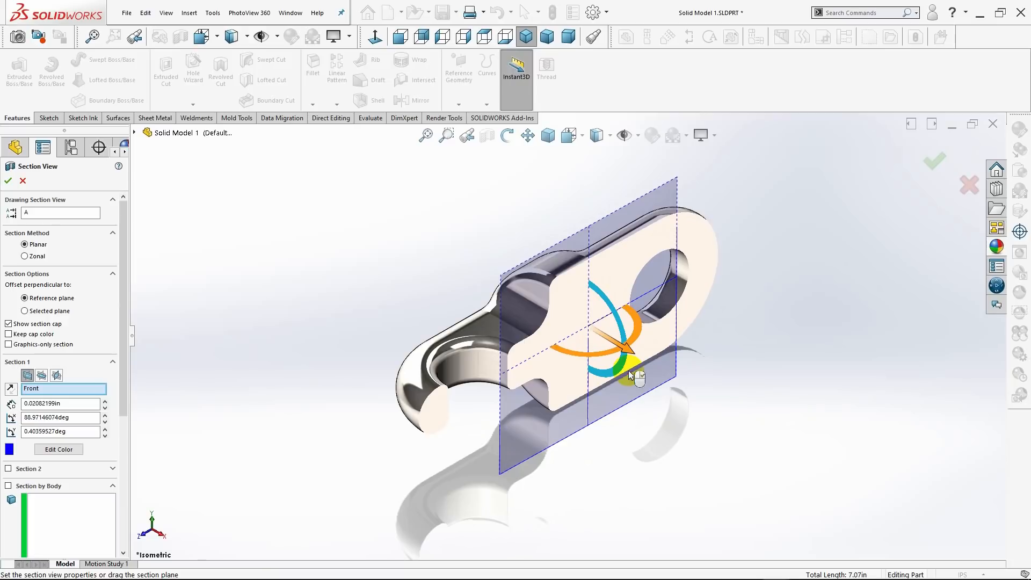
left_click(10, 182)
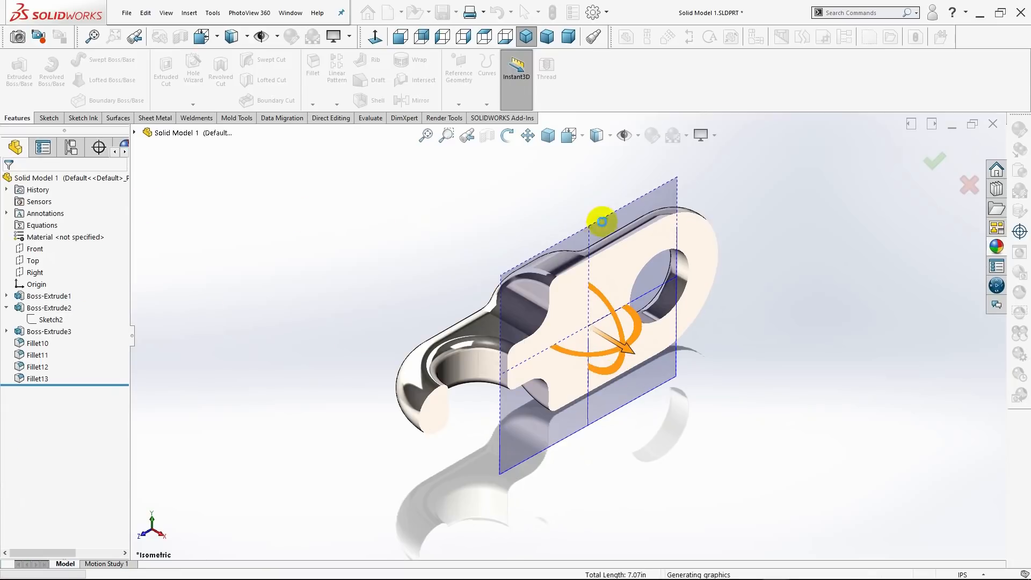
Inspect the lengthwise cut, restore the isometric orientation and turn off the section view.
mouse_move(731, 278)
middle_mouse_down()
mouse_move(672, 267)
mouse_move(660, 308)
mouse_move(686, 306)
mouse_move(719, 265)
mouse_move(741, 281)
mouse_move(731, 299)
mouse_move(720, 287)
middle_mouse_up()
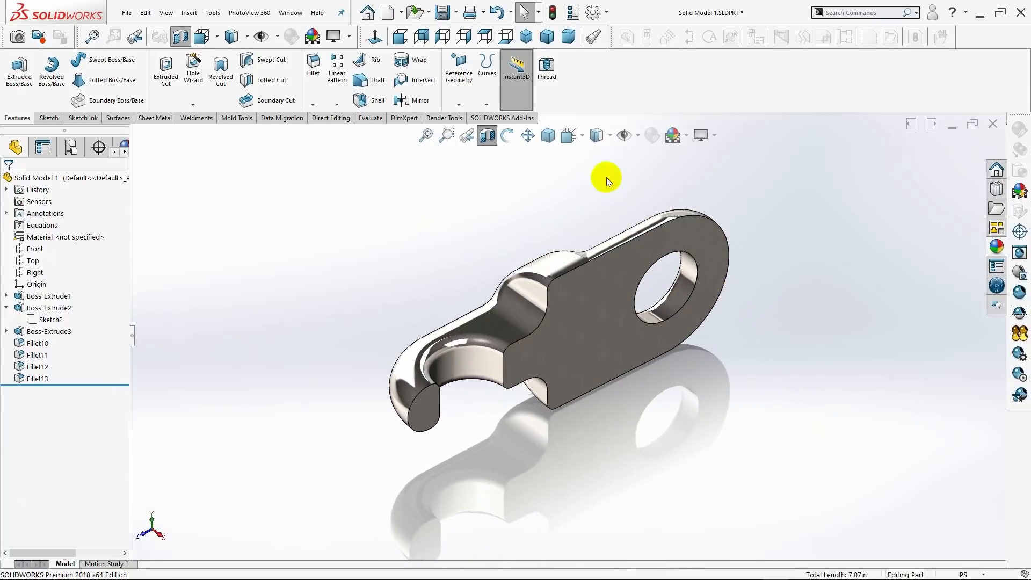
left_click(526, 39)
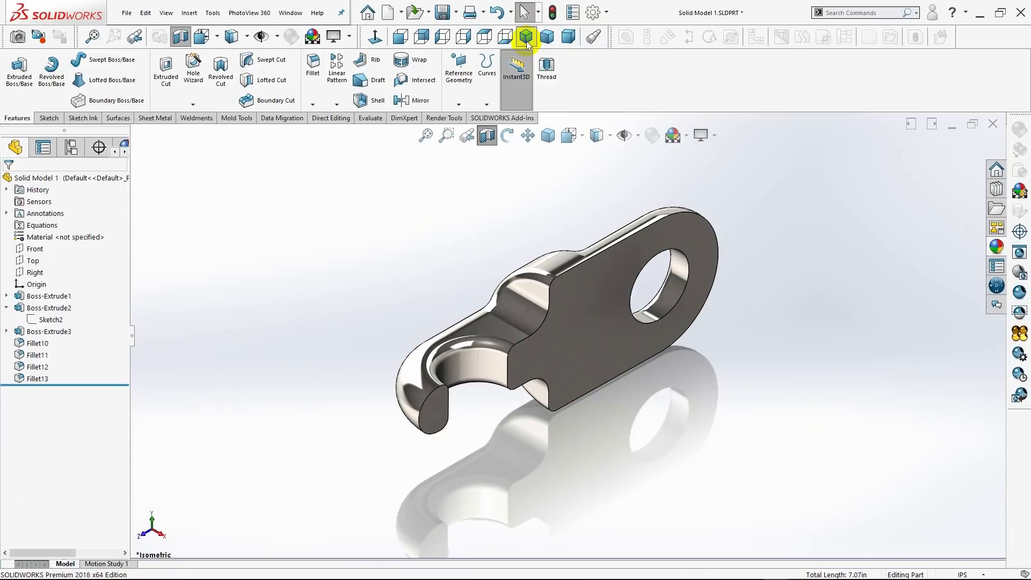
left_click(487, 135)
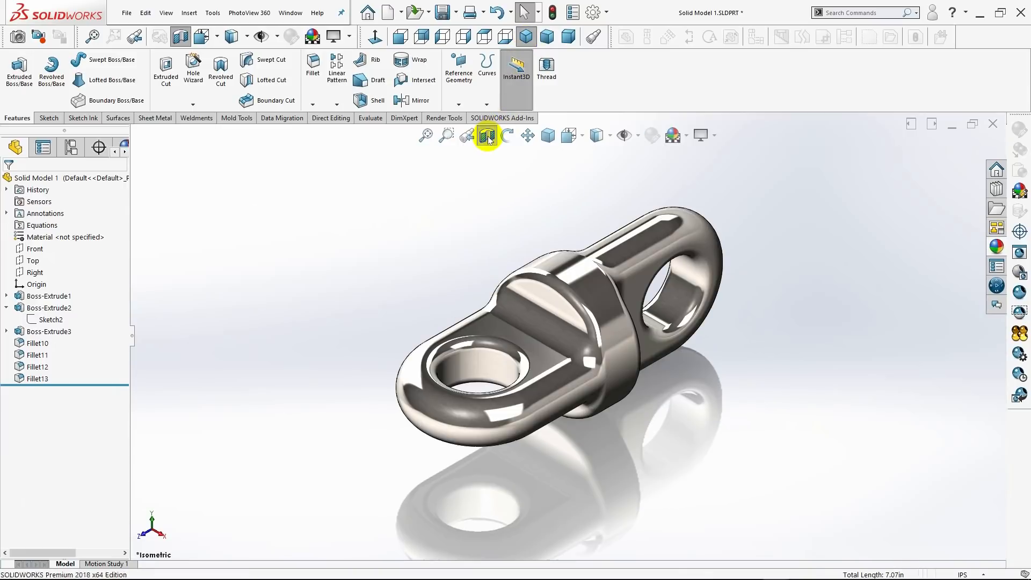
Apply the cast stainless steel appearance from the Metal > Steel category to the part.
left_click(993, 255)
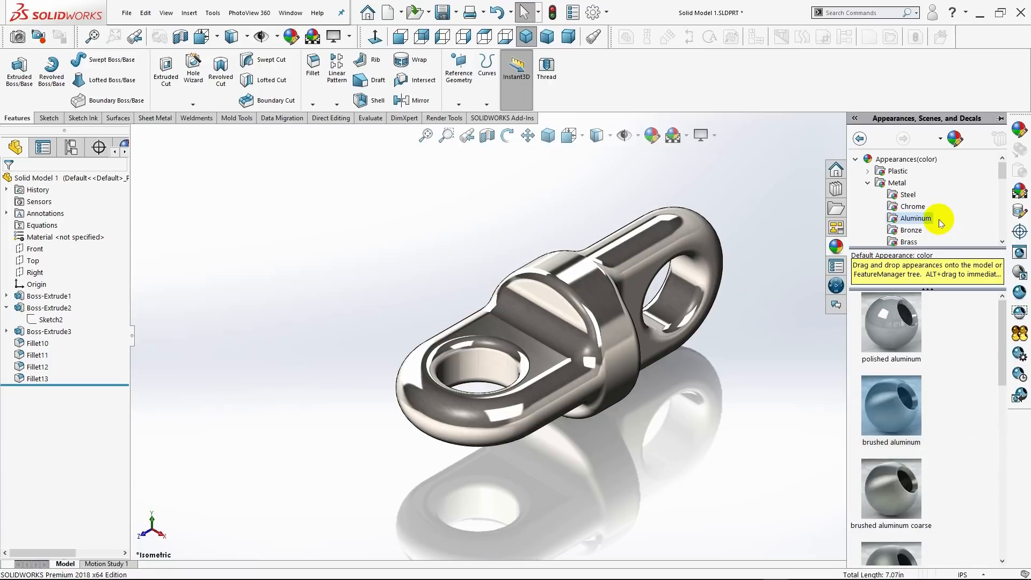
left_click(912, 196)
scroll(894, 408, "down", 3)
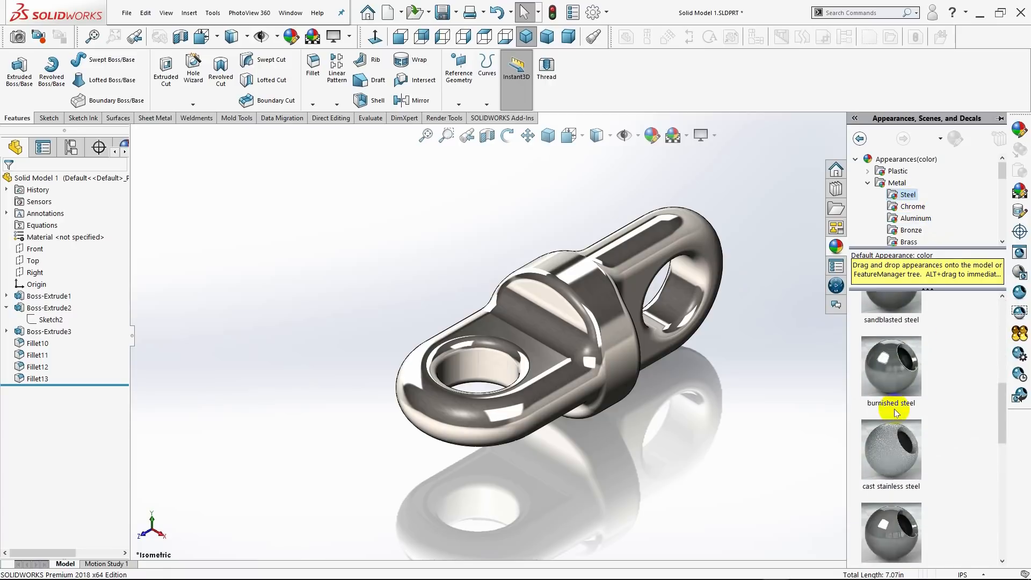
double_click(901, 332)
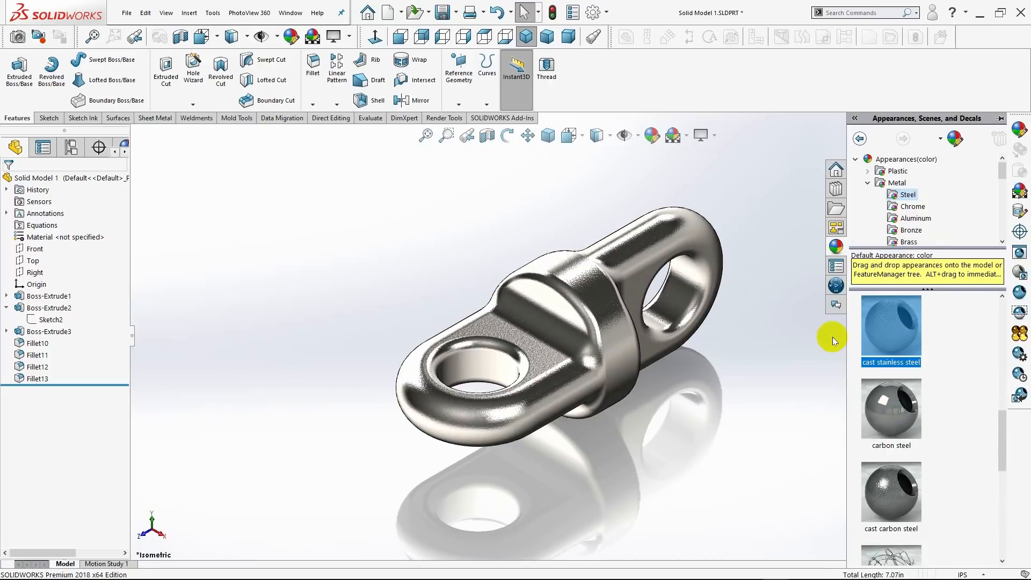
scroll(956, 358, "up", 3)
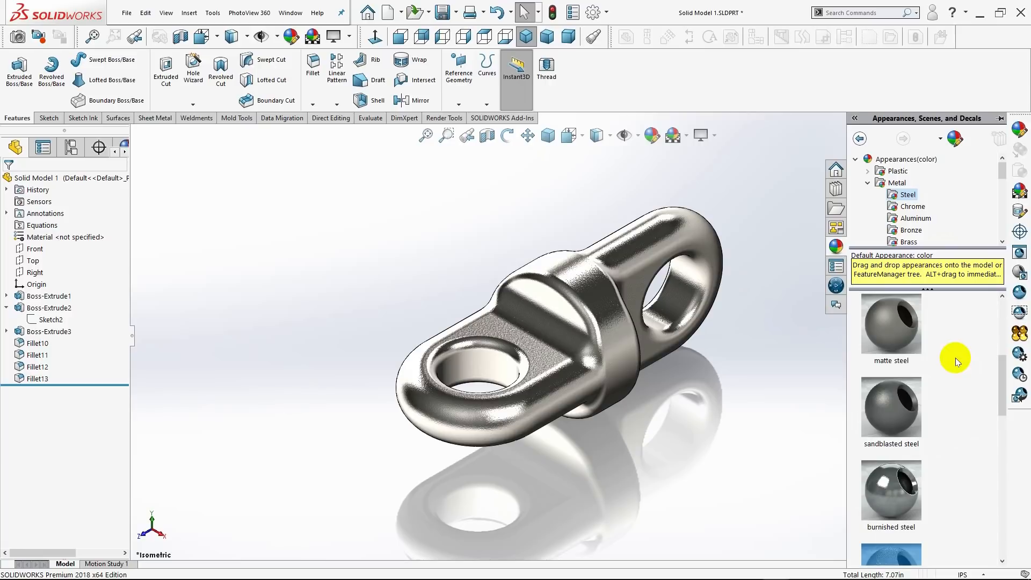
scroll(955, 365, "down", 3)
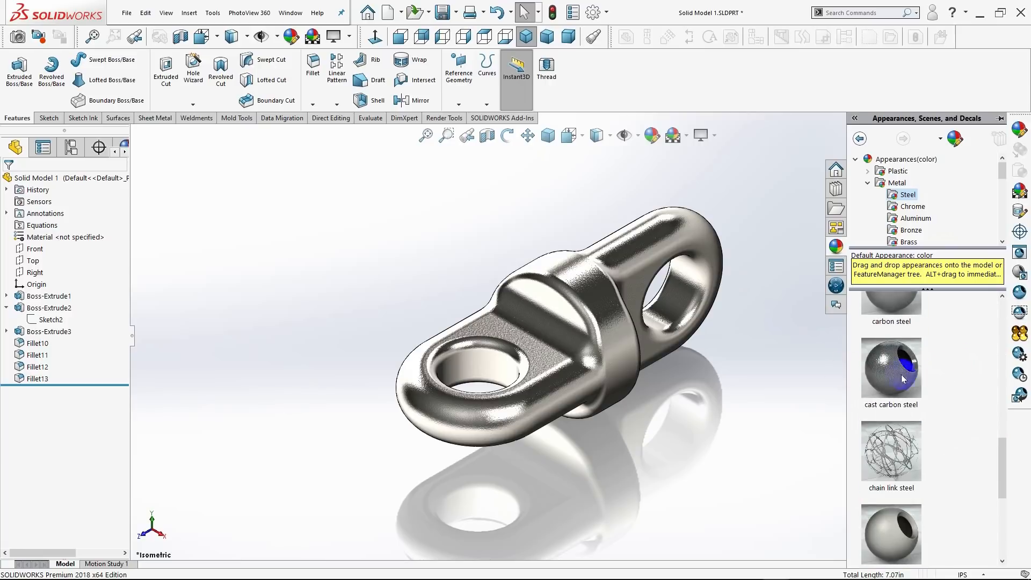
left_click(792, 371)
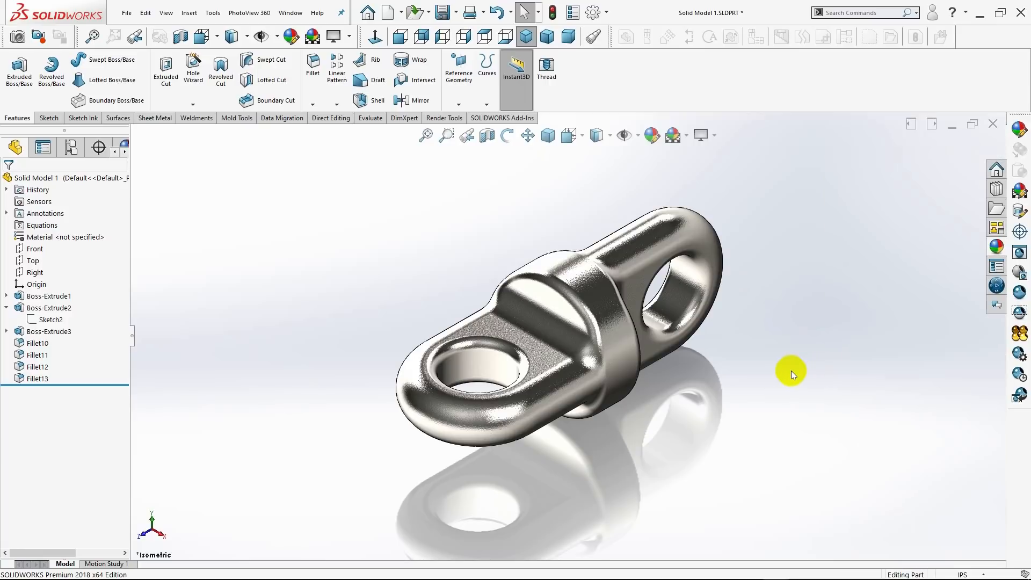
Display the part in isometric orientation, shaded without edges, and turn on Shadows In Shaded Mode.
left_click(547, 36)
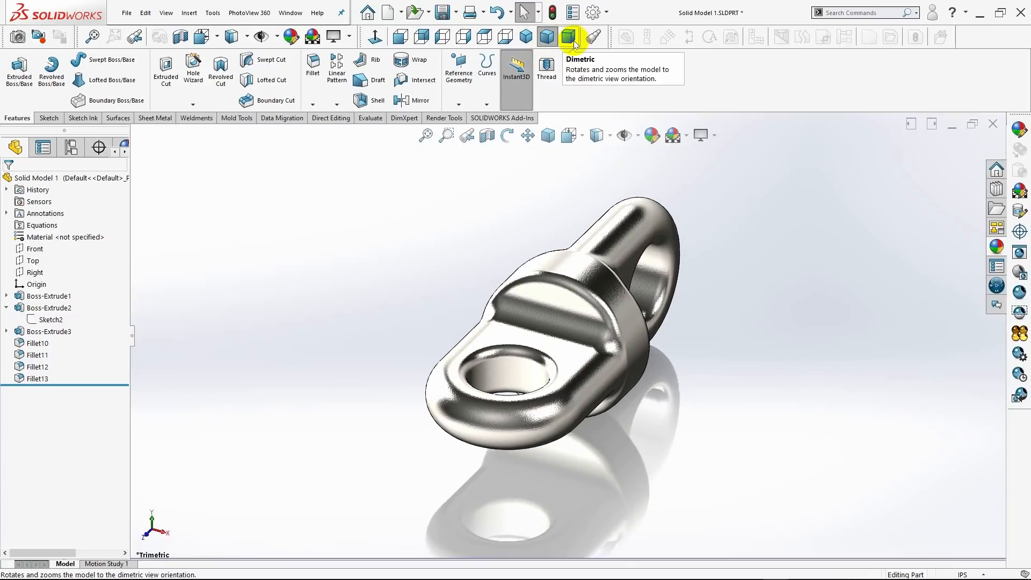
left_click(574, 43)
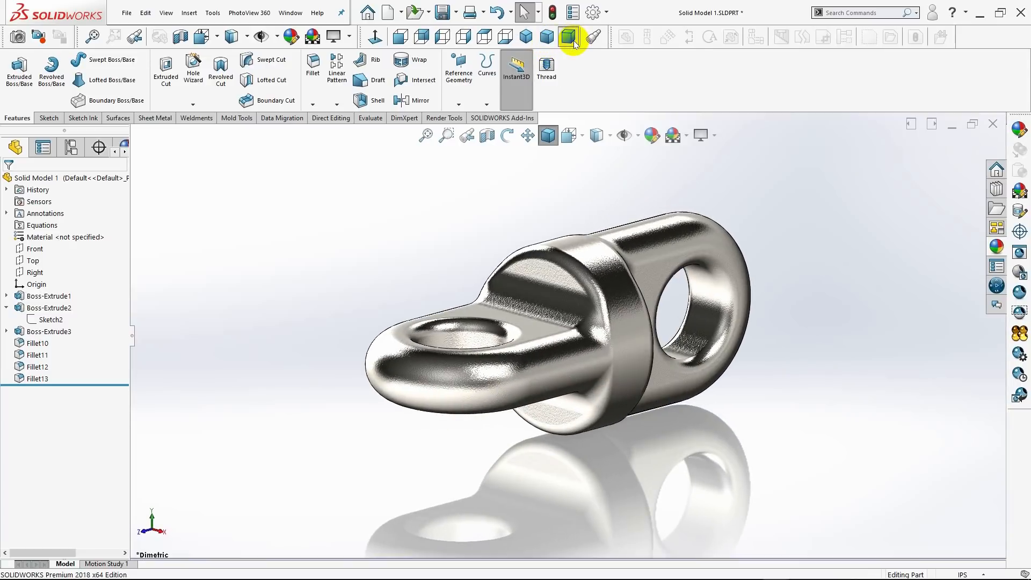
left_click(527, 43)
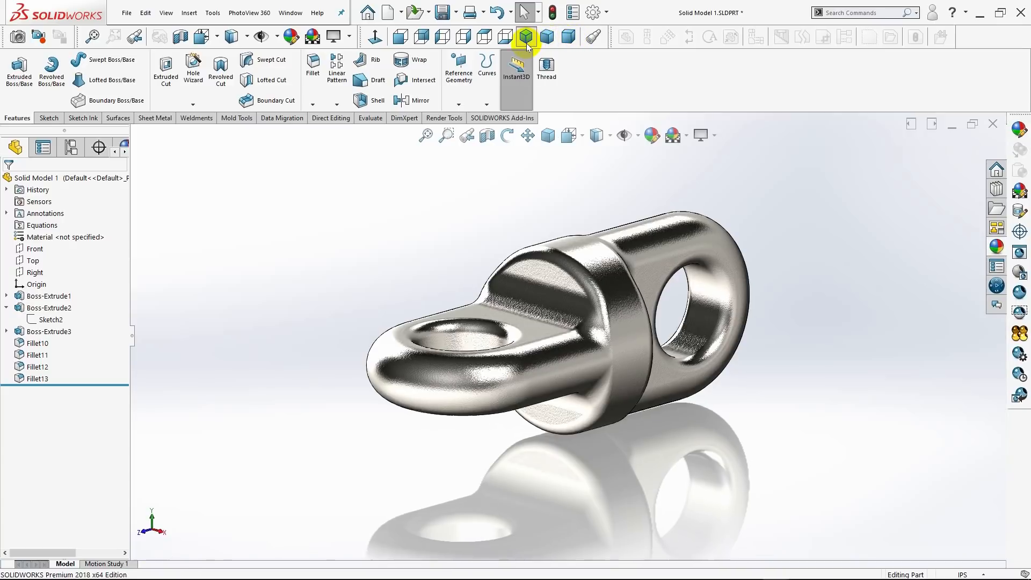
left_click(613, 135)
left_click(600, 175)
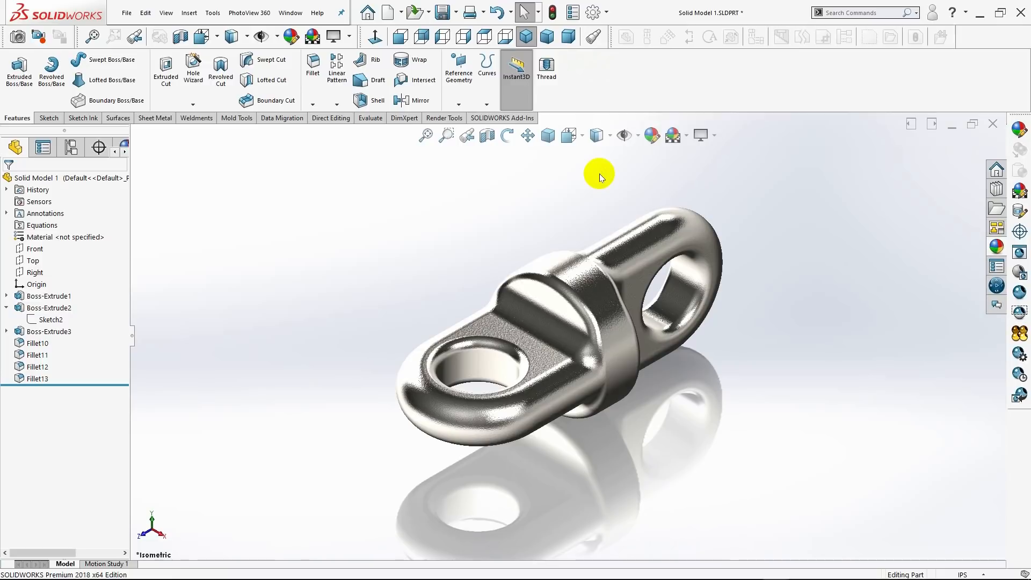
left_click(715, 140)
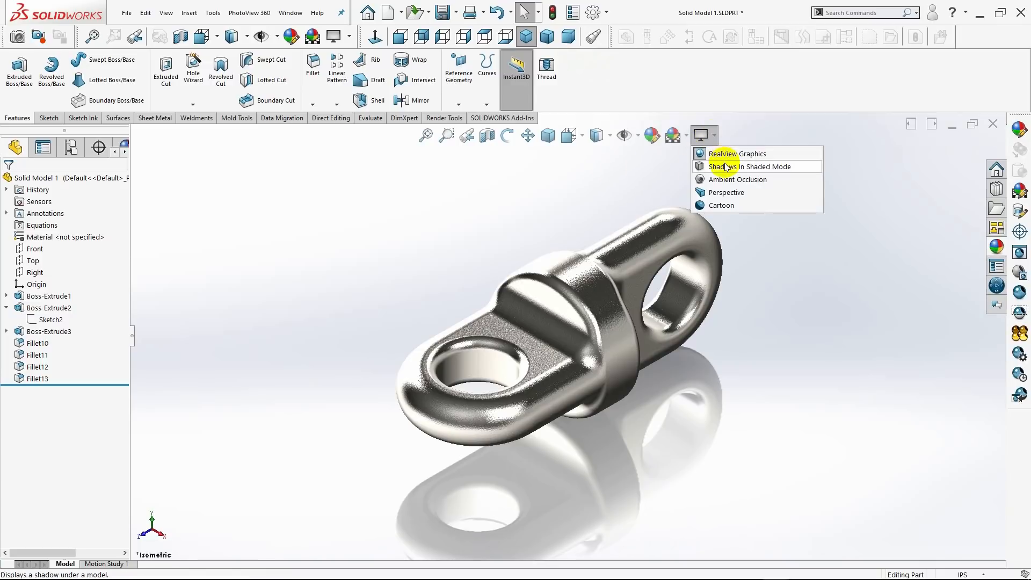
left_click(725, 163)
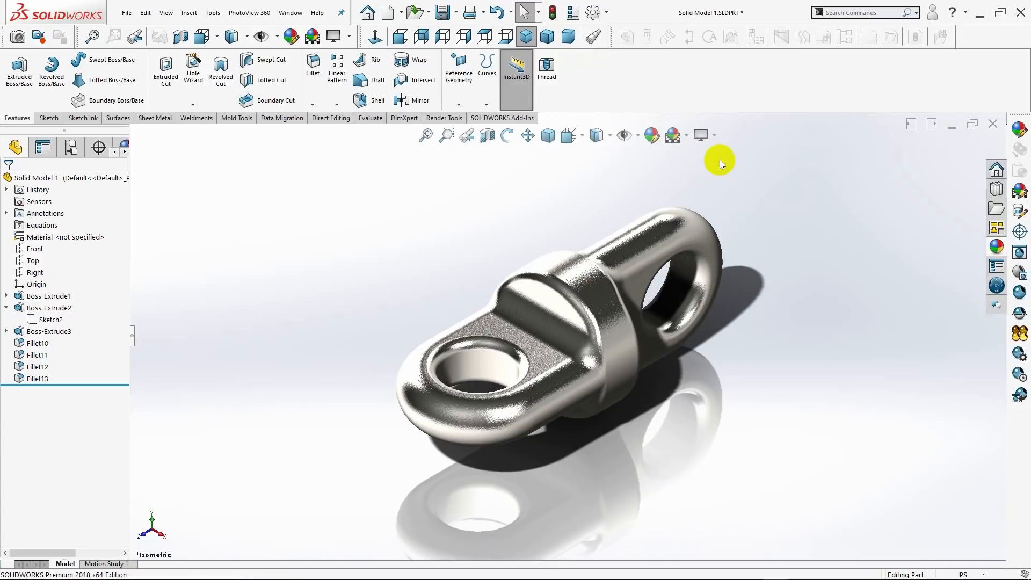